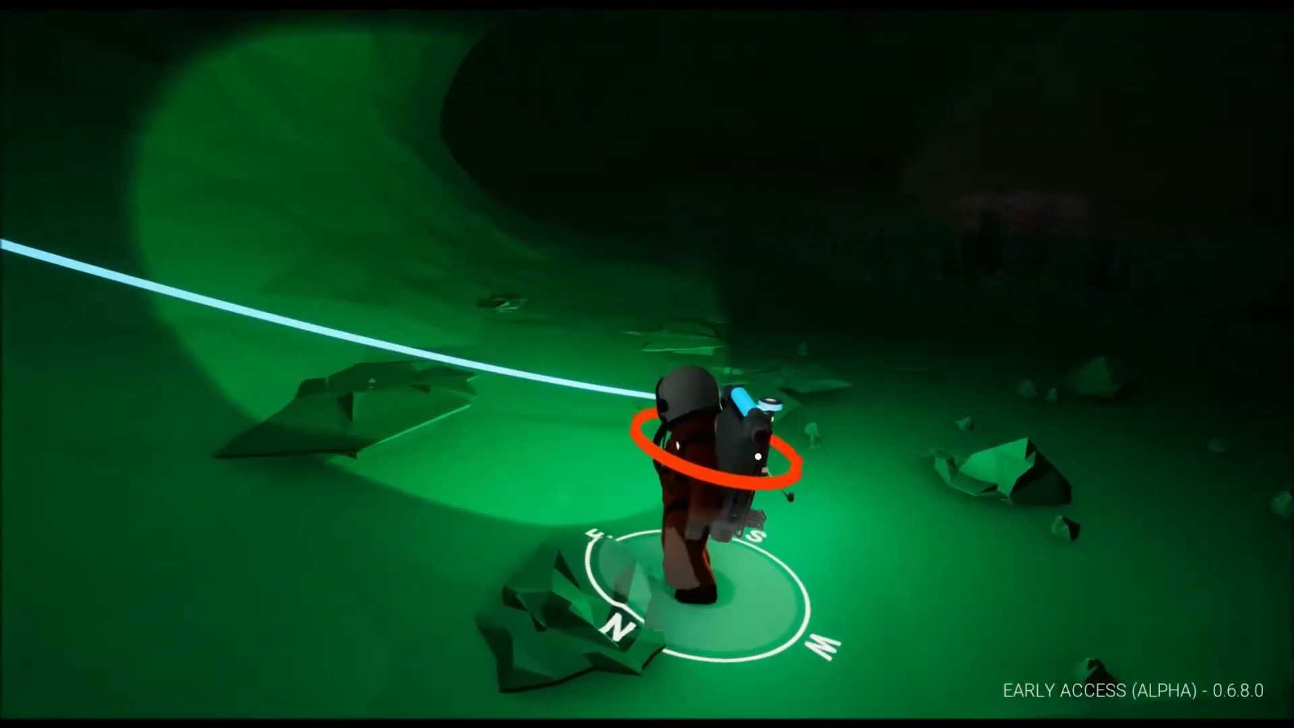
Set down a tether post and walk deeper into the cave.
key(t)
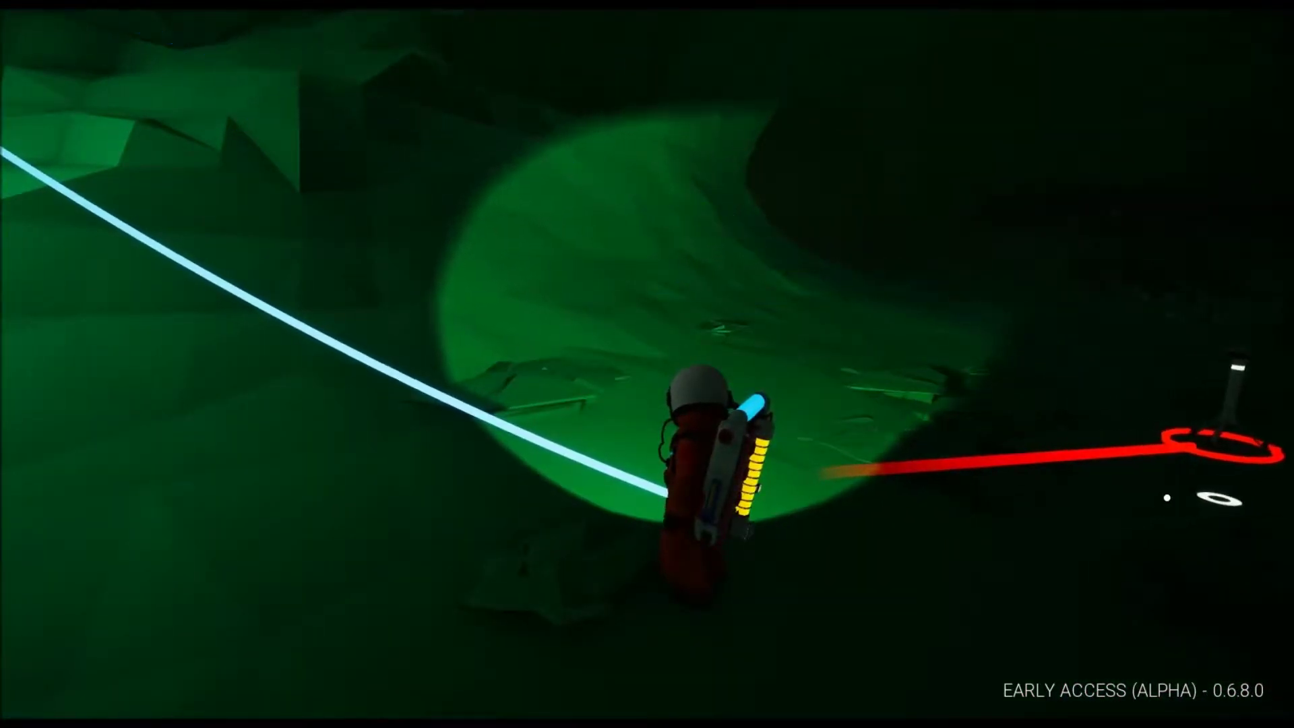
click(1108, 467)
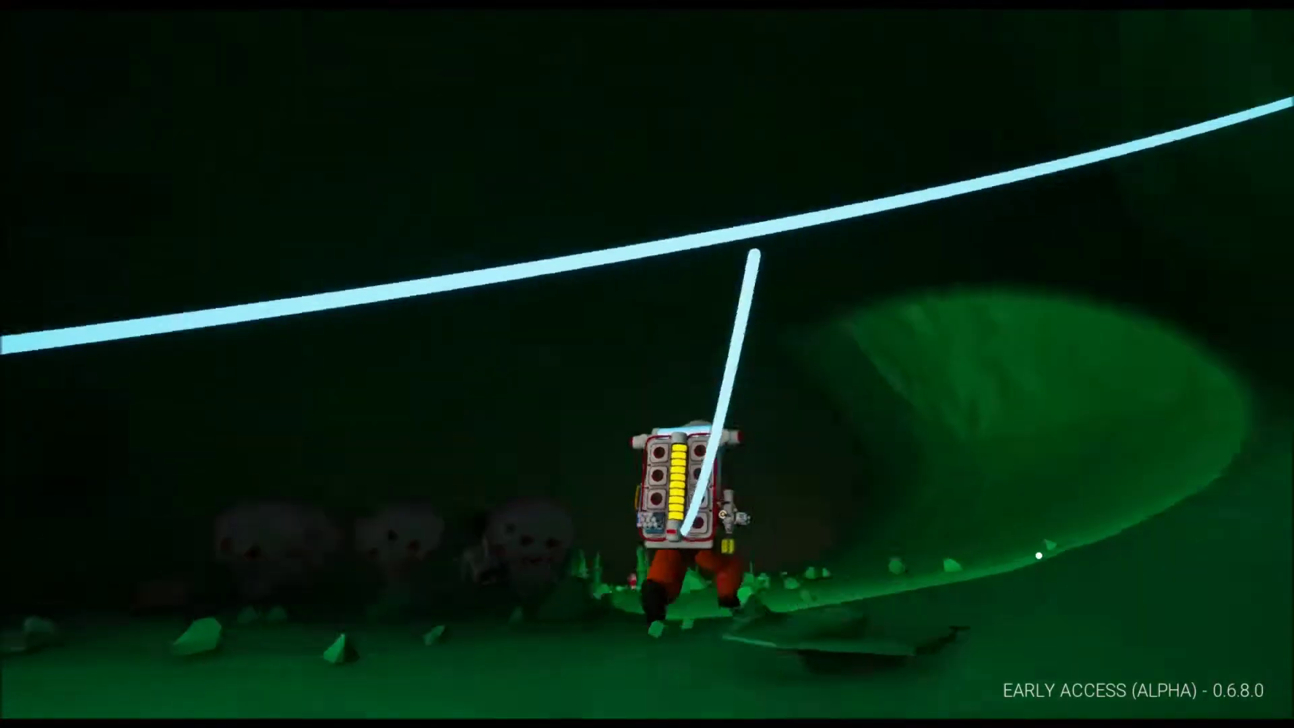
key(w)
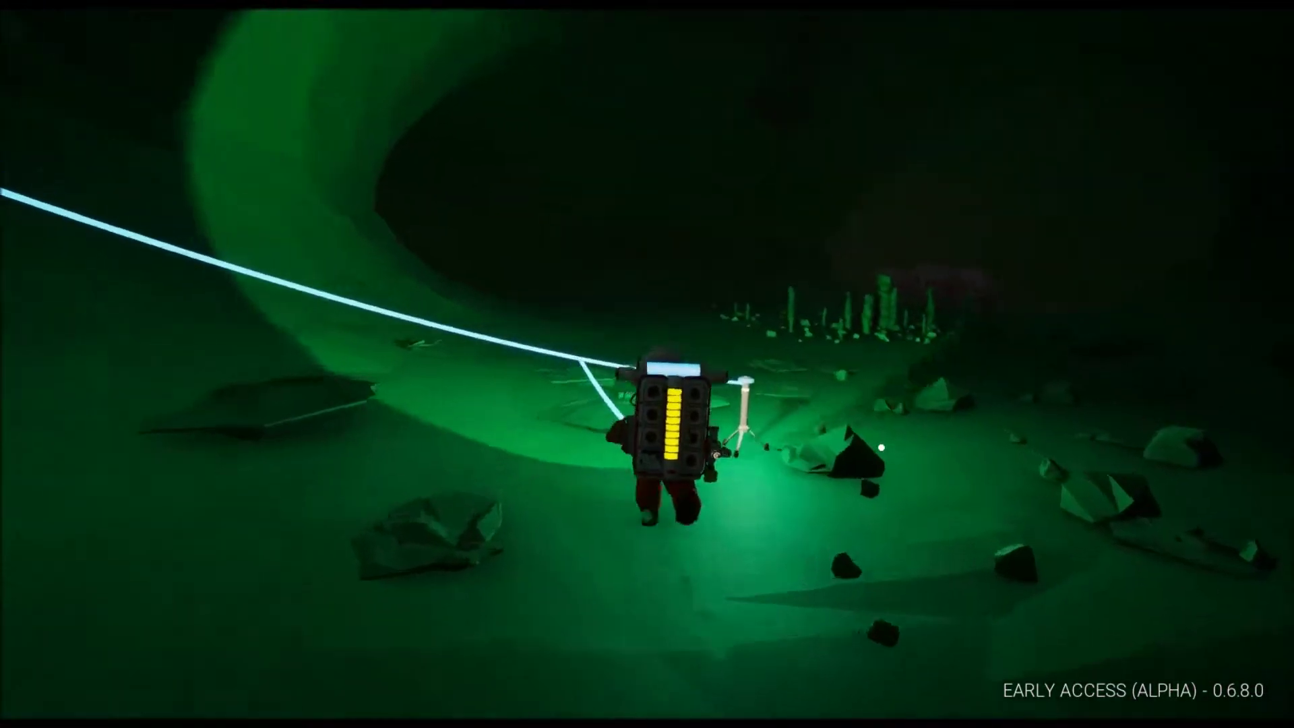
key(w)
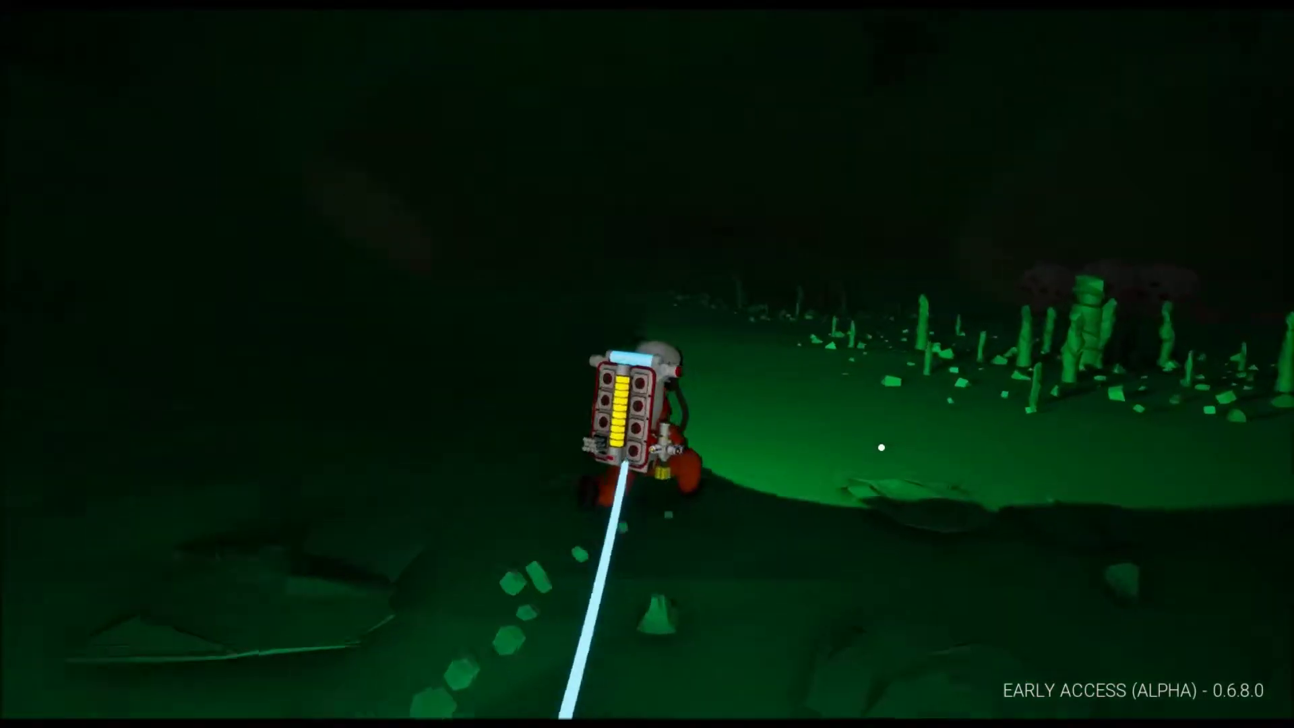
key(w)
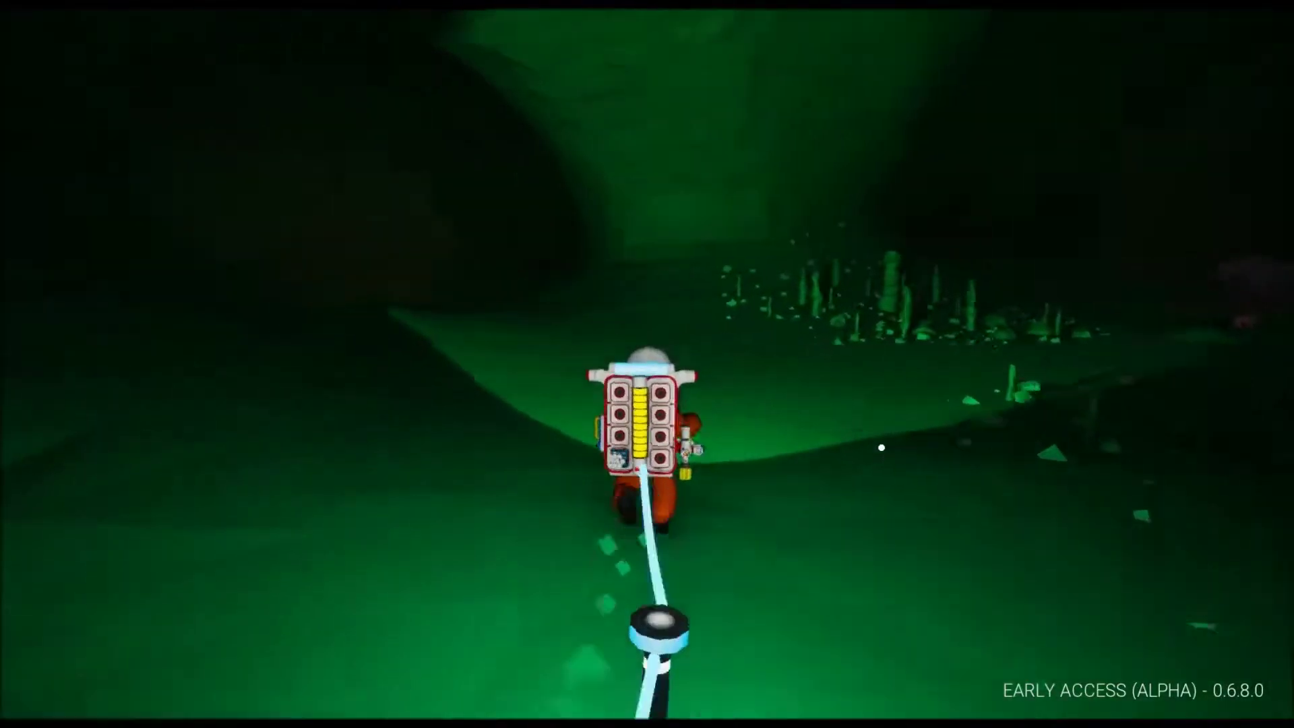
key(w)
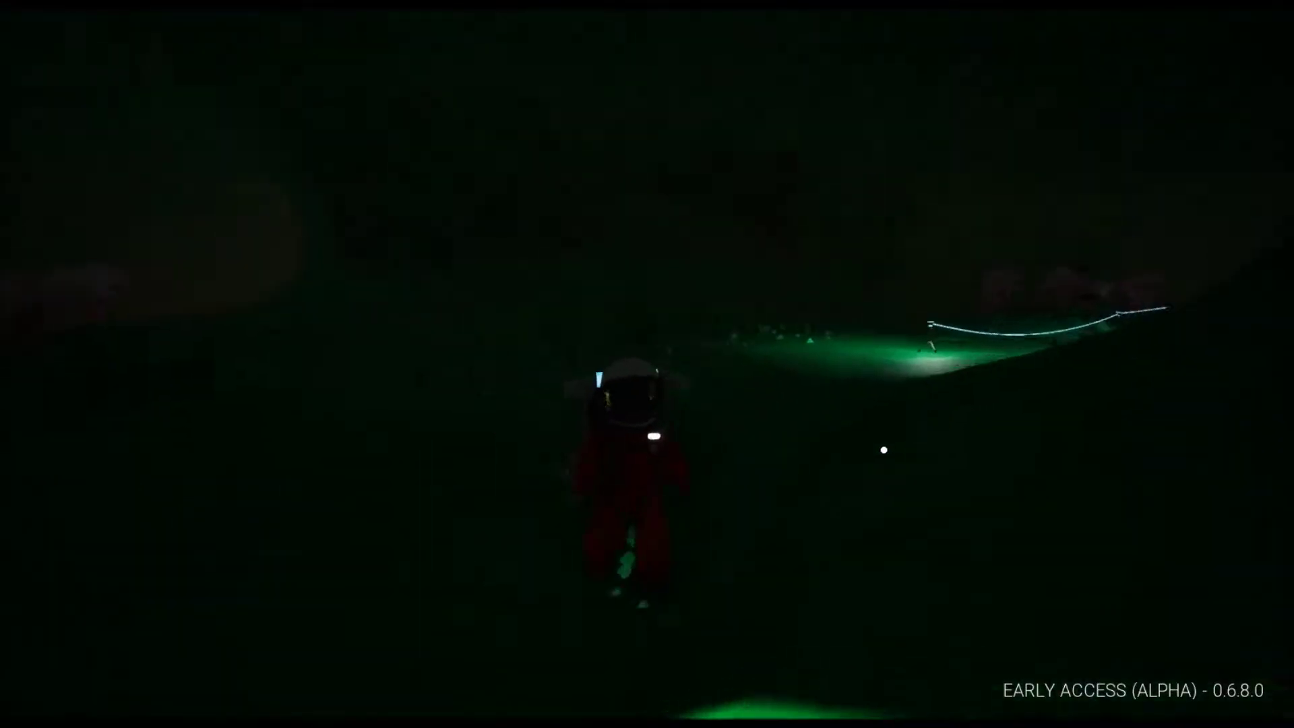
Keep dropping tether posts while walking into the darker part of the cave.
key(t)
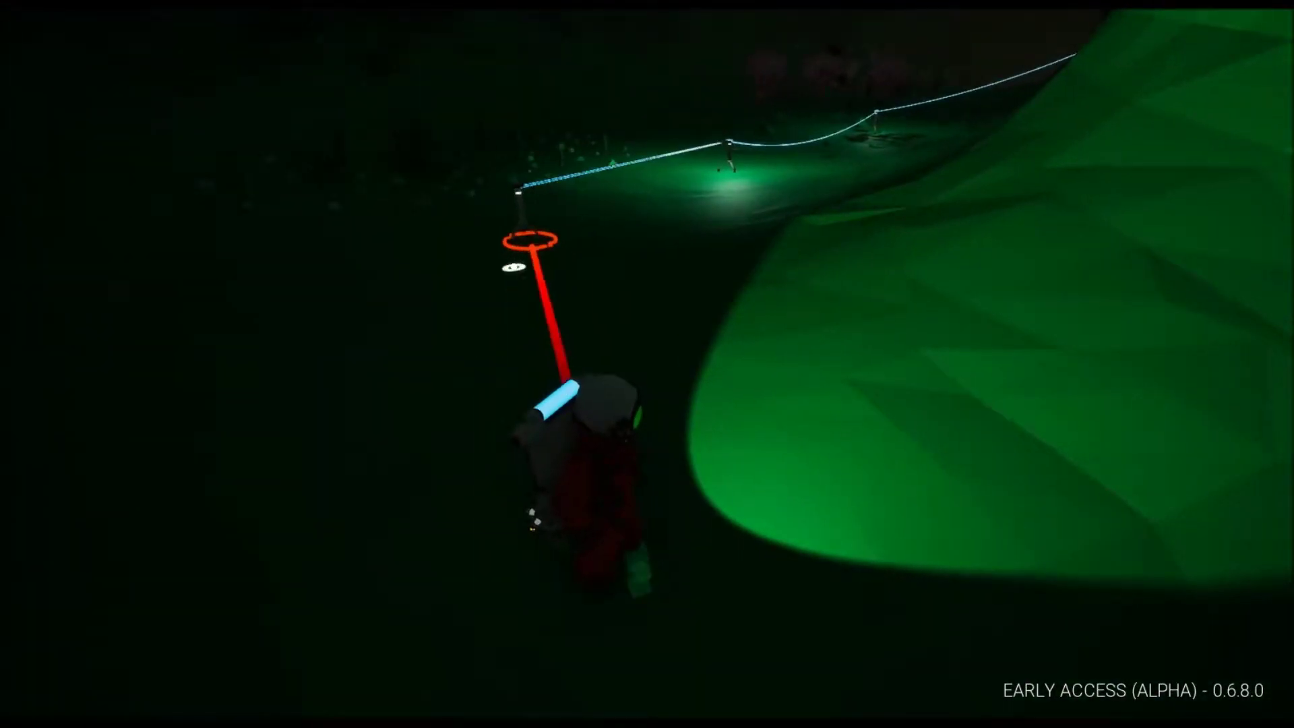
key(t)
key(w)
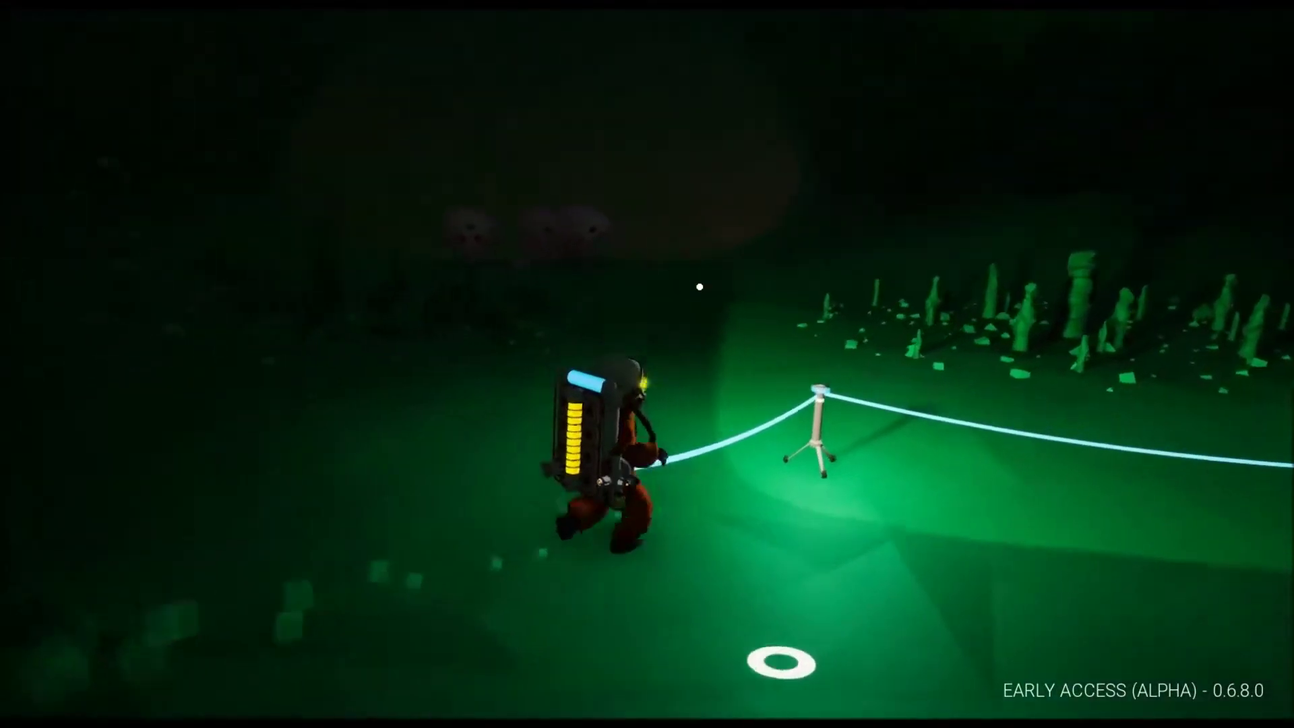
key(w)
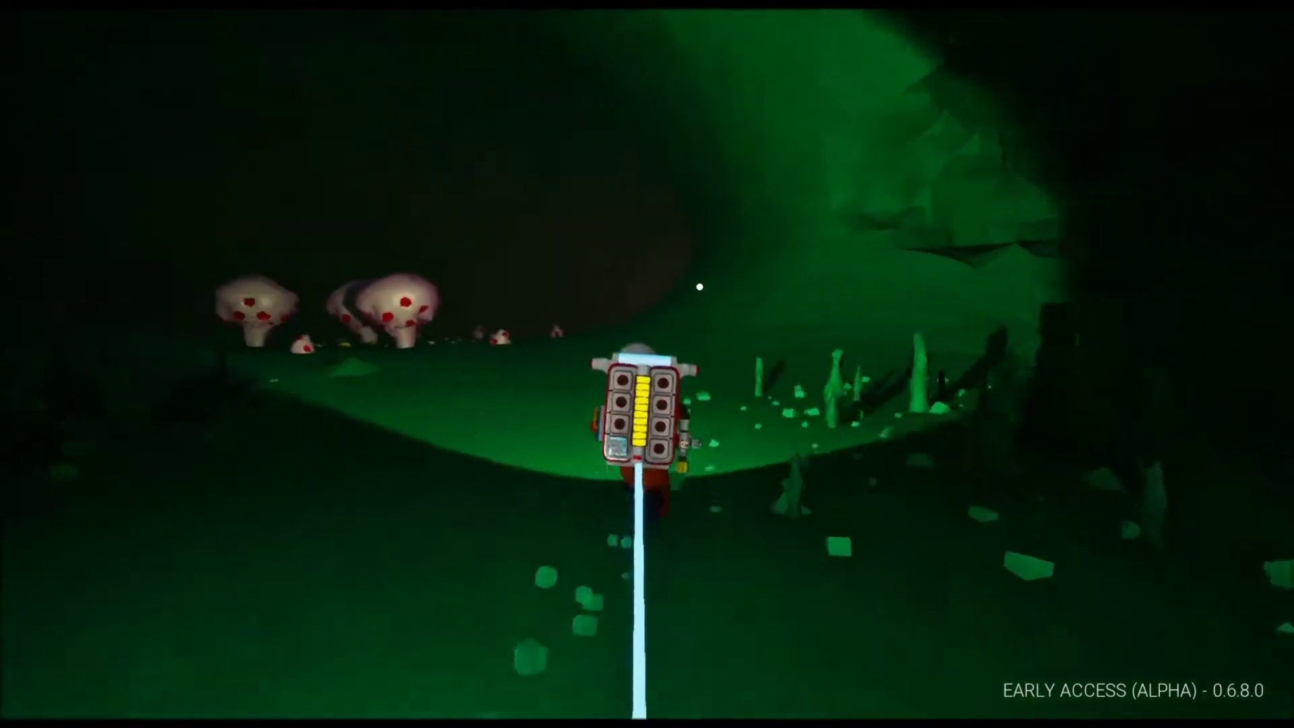
key(w)
key(t)
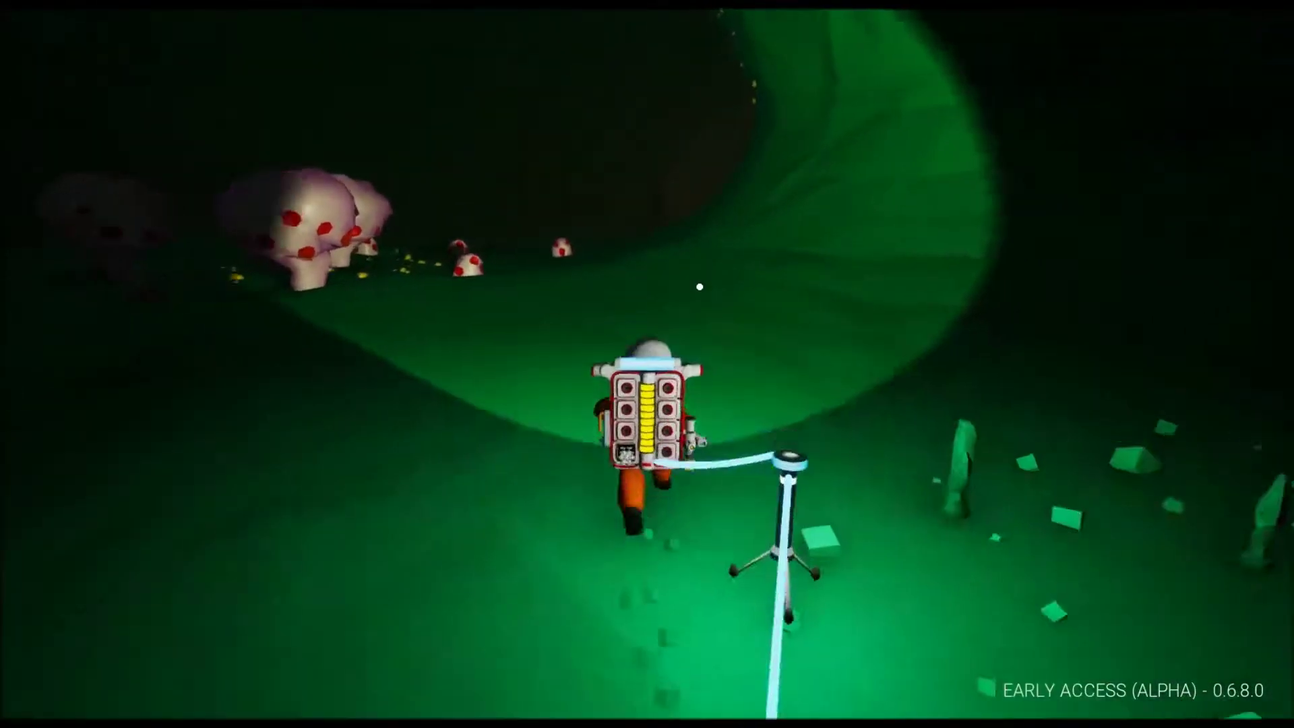
key(w)
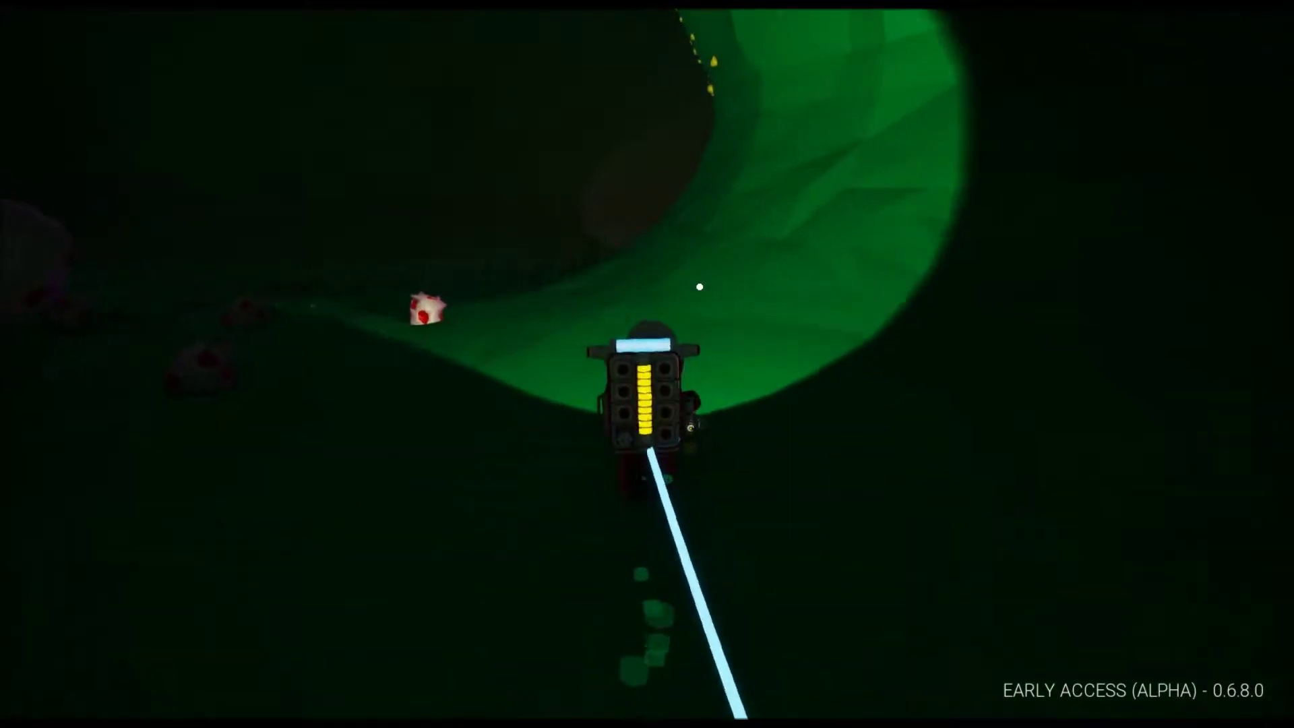
key(w)
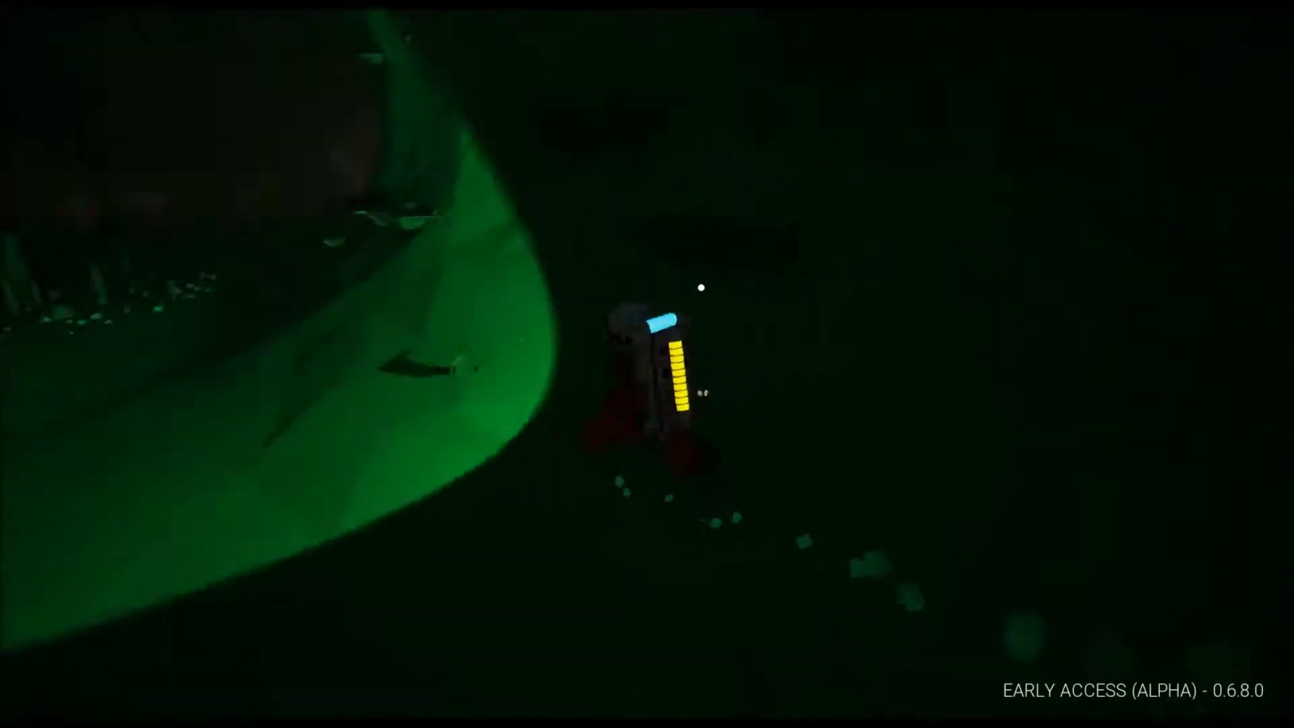
key(w)
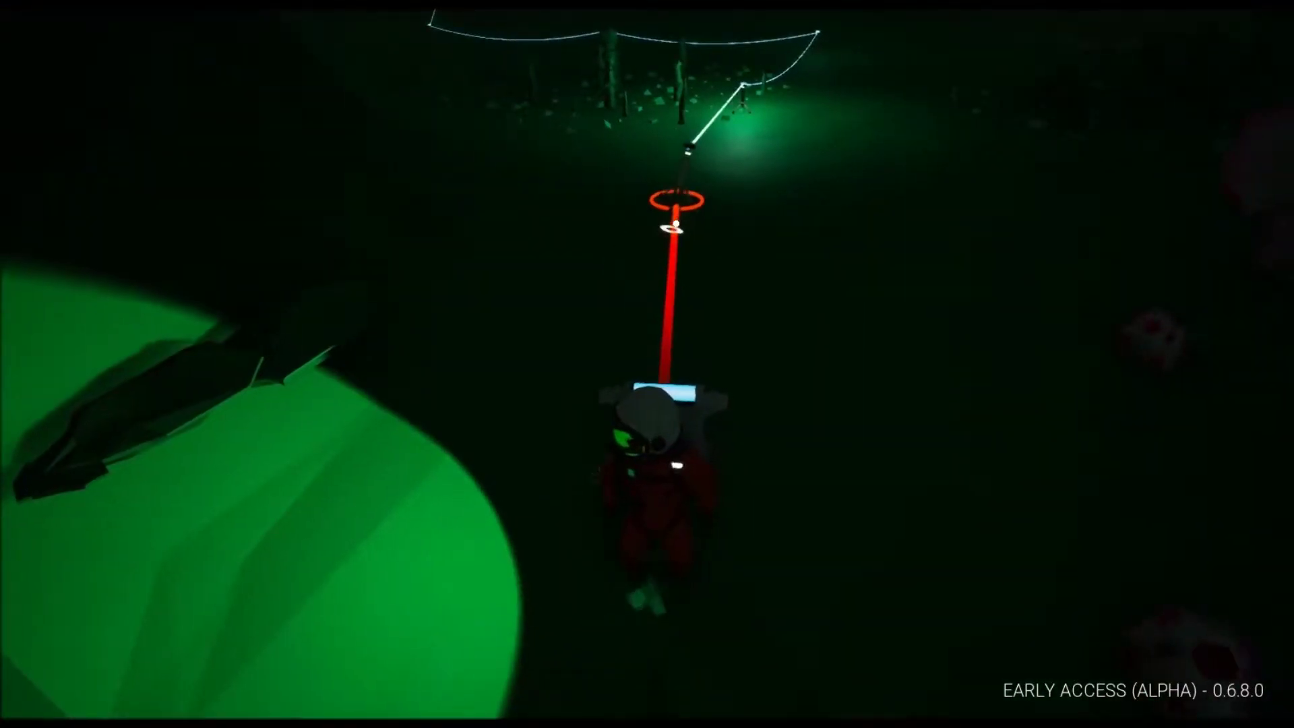
click(671, 227)
Place another tether post to extend the line and walk toward the mushroom patch.
drag(672, 227, 910, 303)
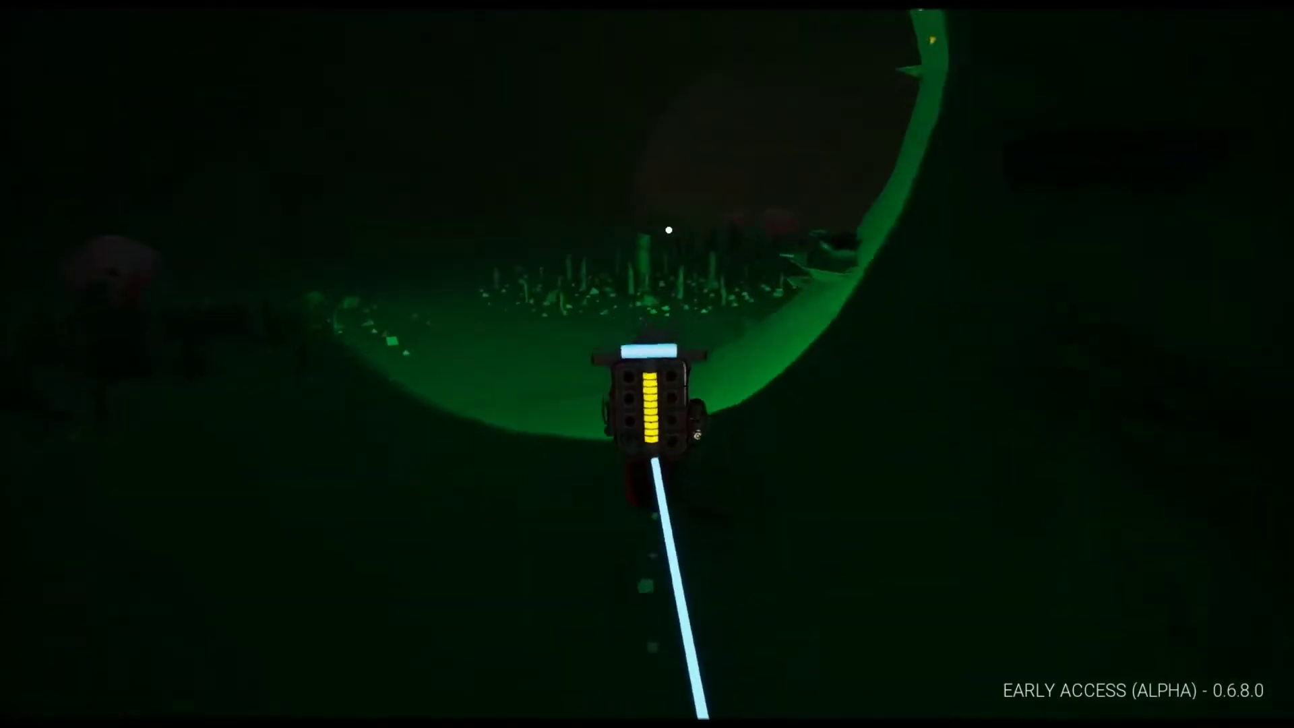
key(w)
drag(668, 230, 910, 303)
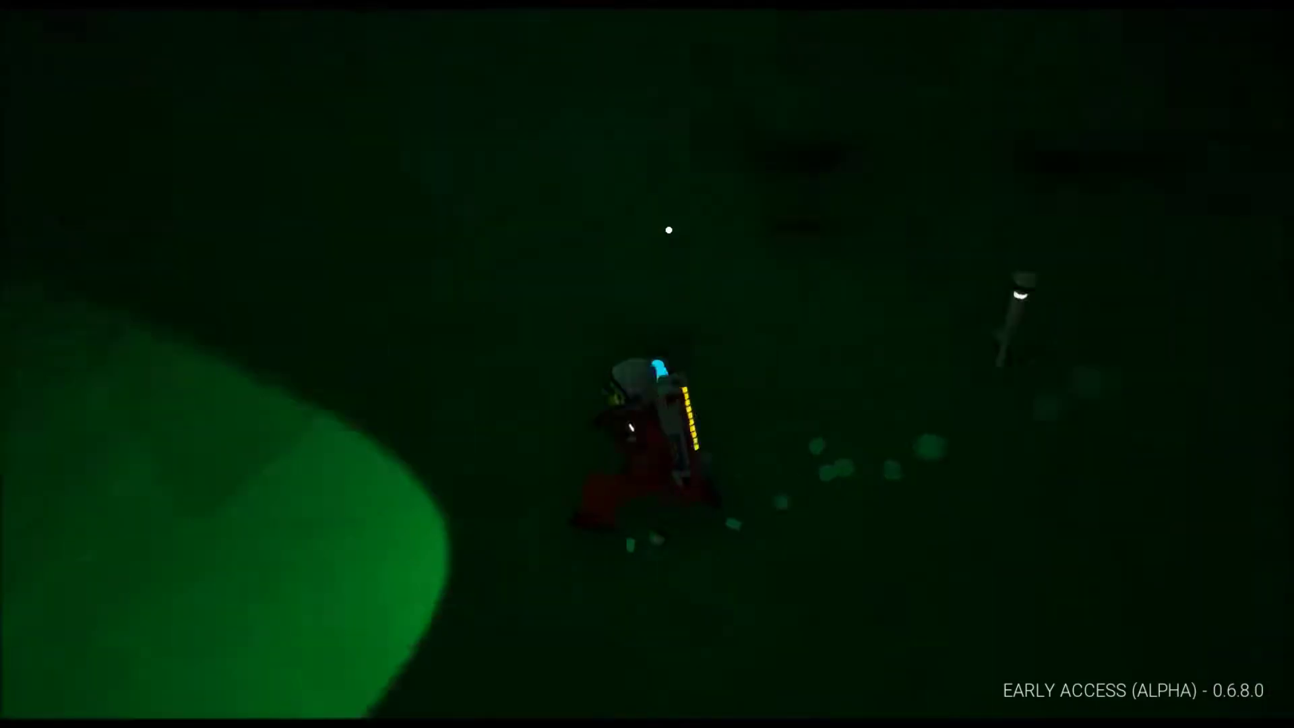
key(t)
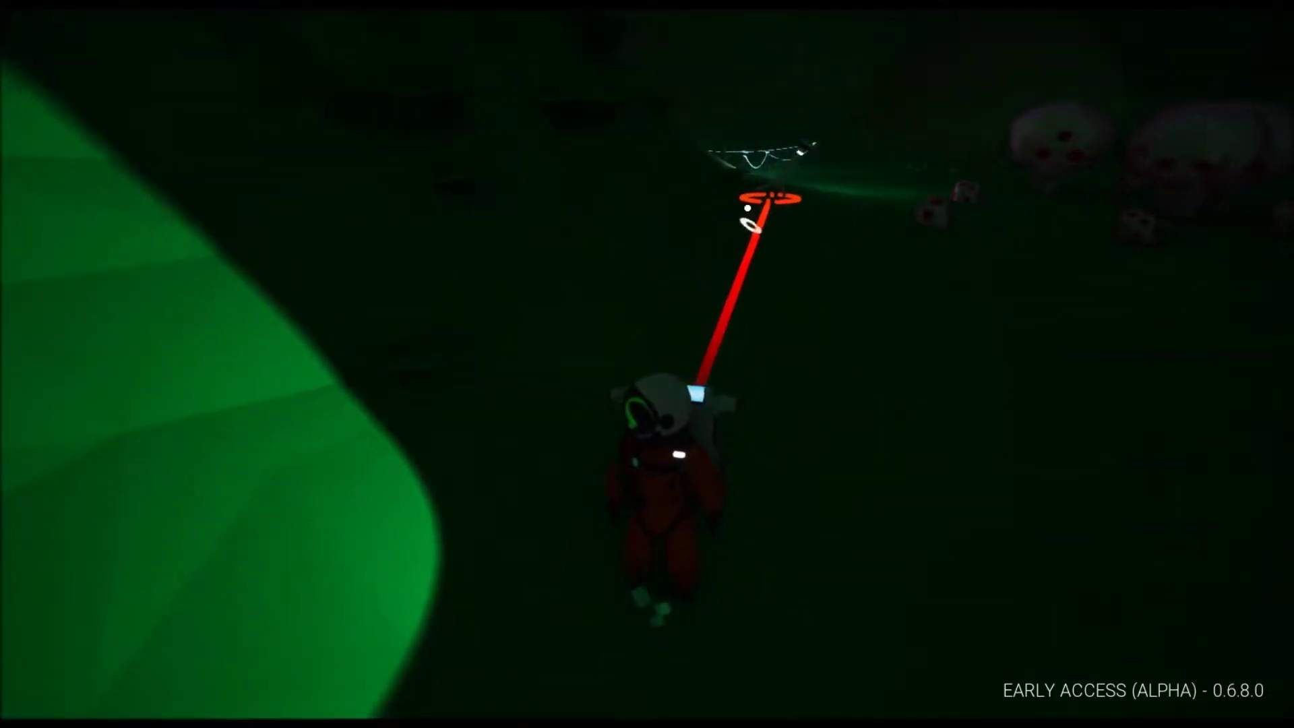
click(744, 203)
drag(744, 203, 748, 259)
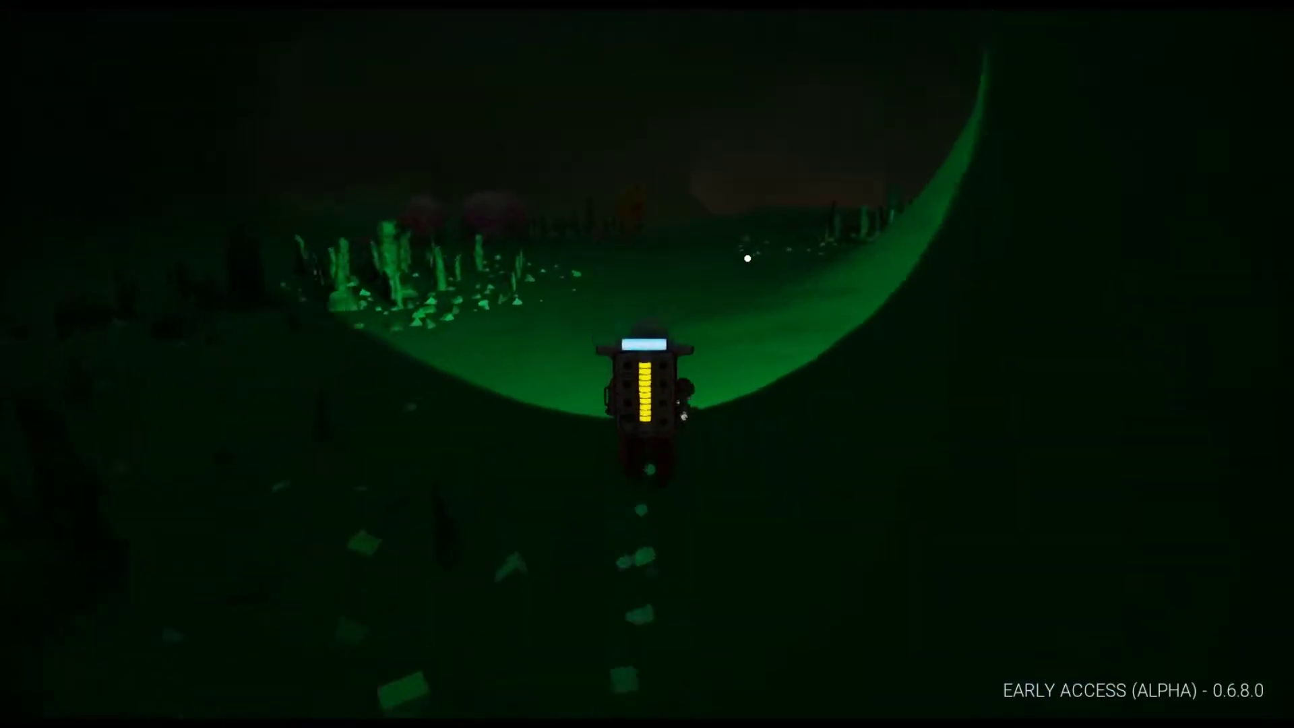
key(w)
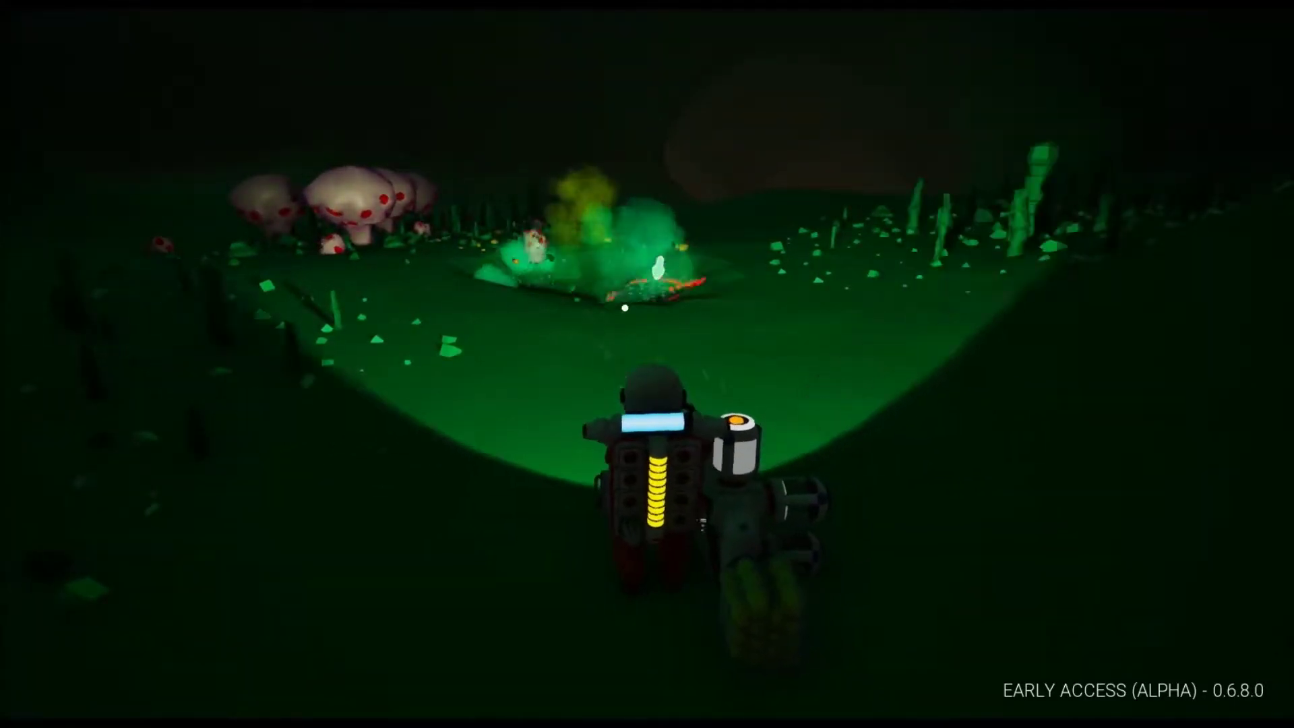
Blast the hostile red plant near the crystal spires with the terrain tool.
drag(597, 269, 649, 284)
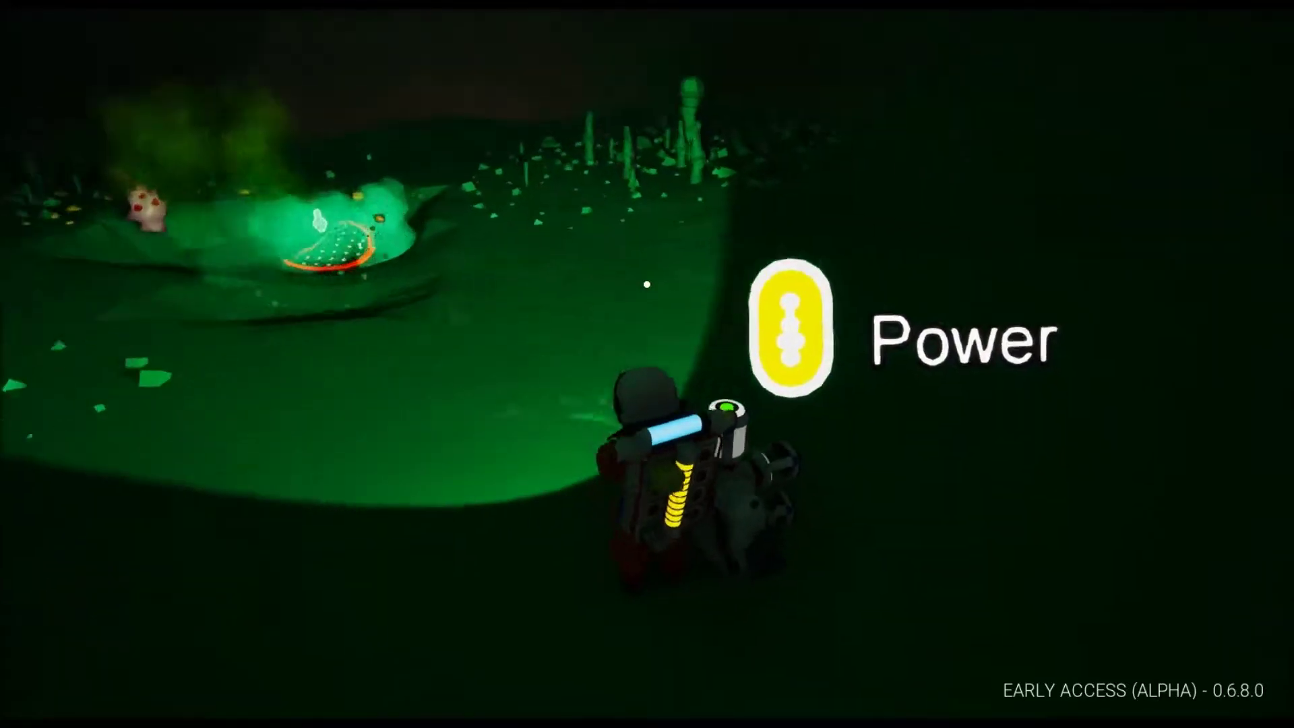
key(w)
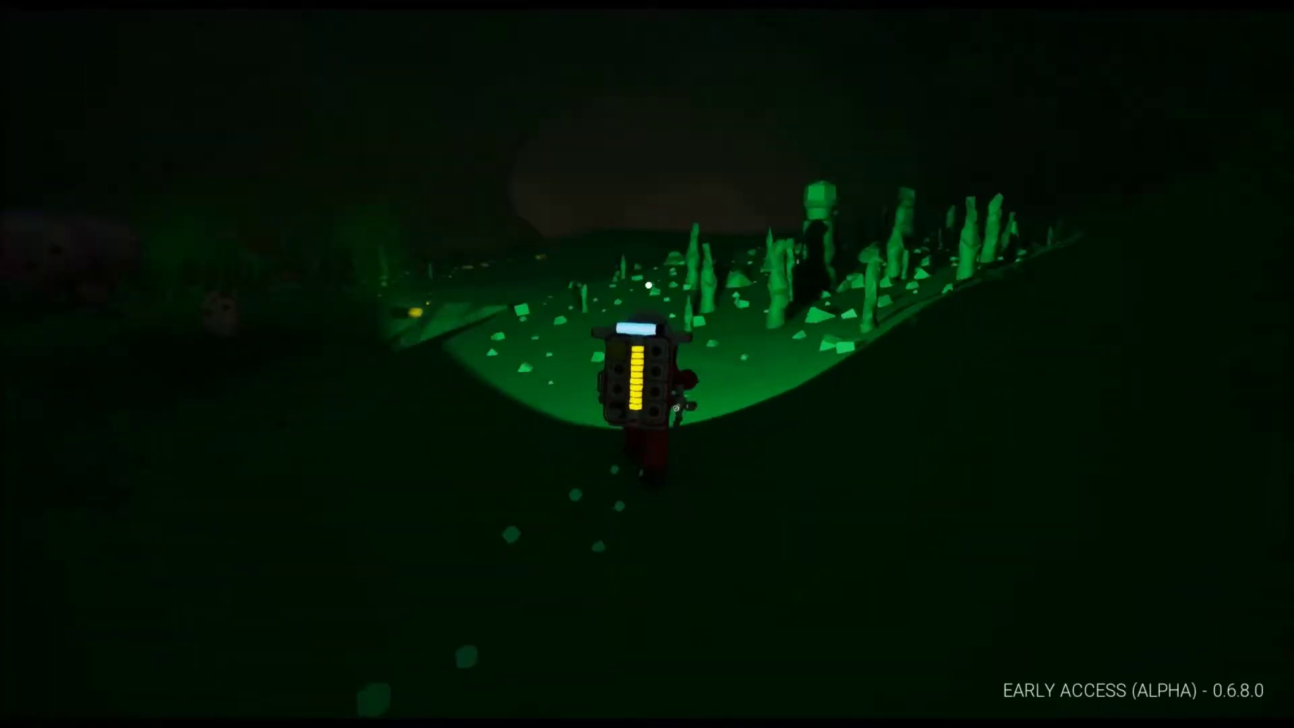
key(w)
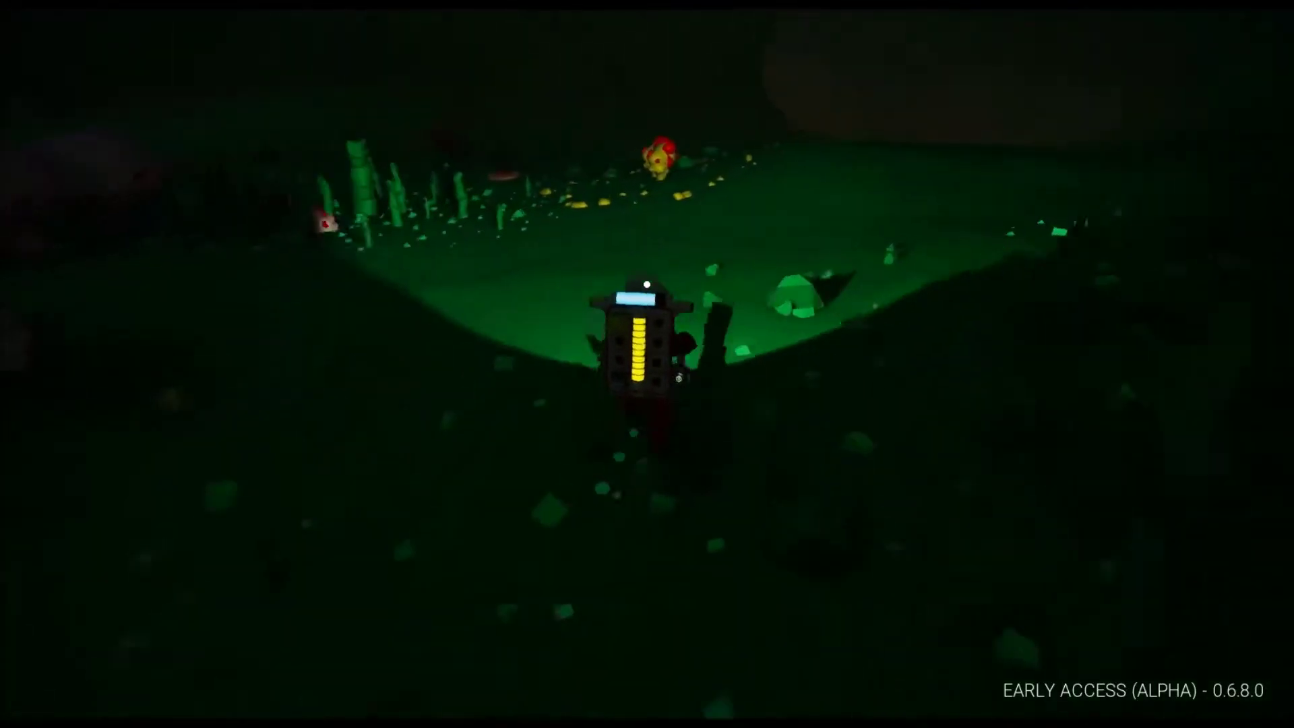
key(e)
click(667, 200)
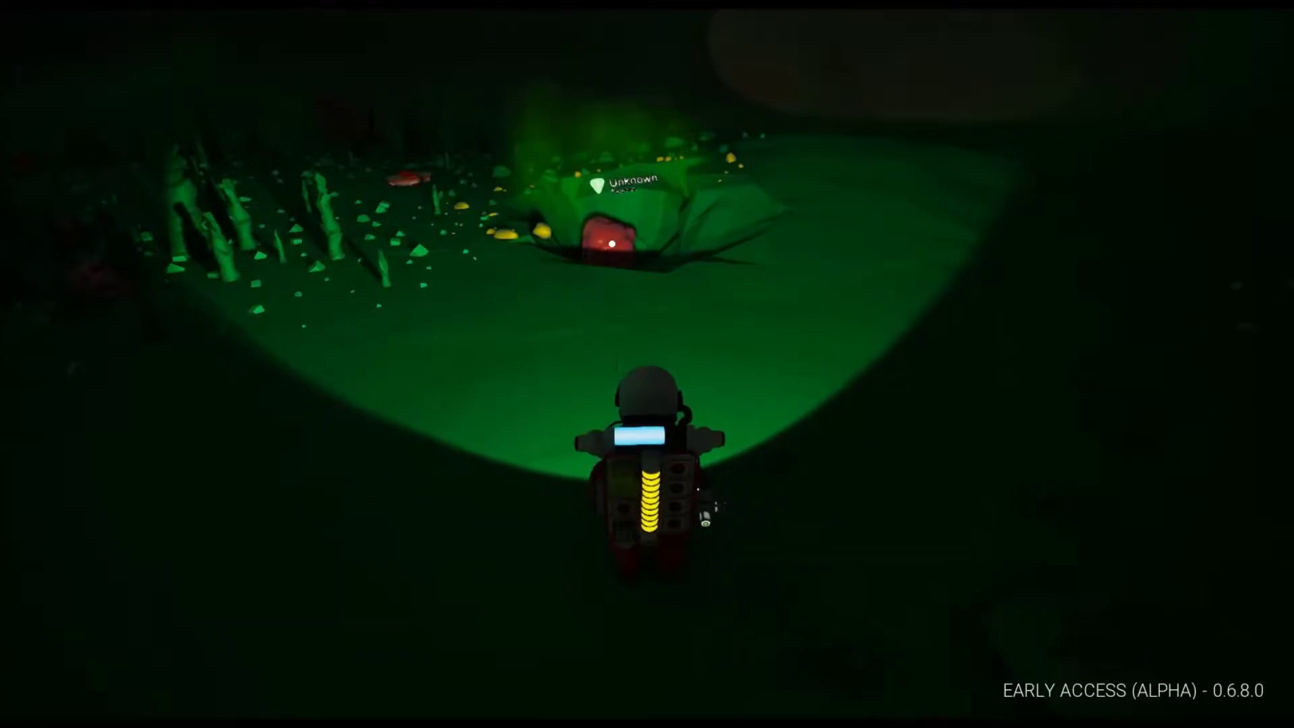
drag(612, 243, 910, 264)
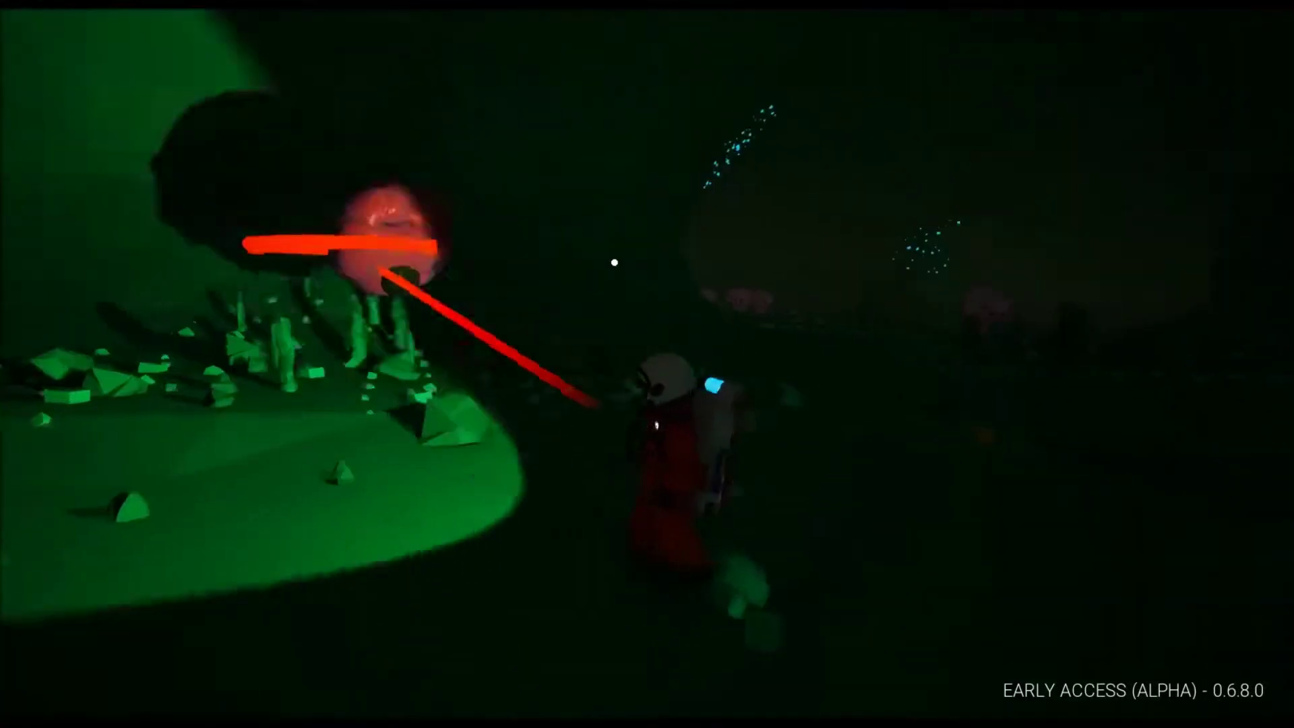
drag(614, 261, 672, 252)
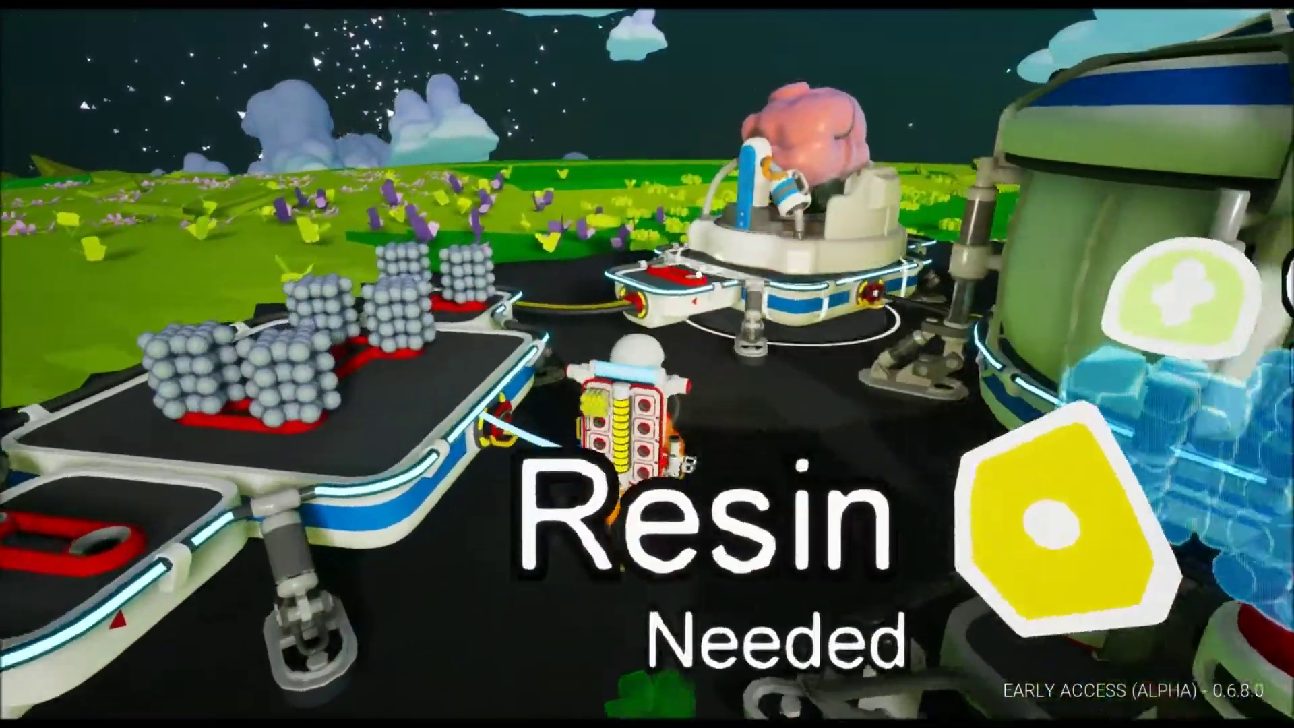
Check the research chamber's progress and the backpack, then run off the base platform.
key(e)
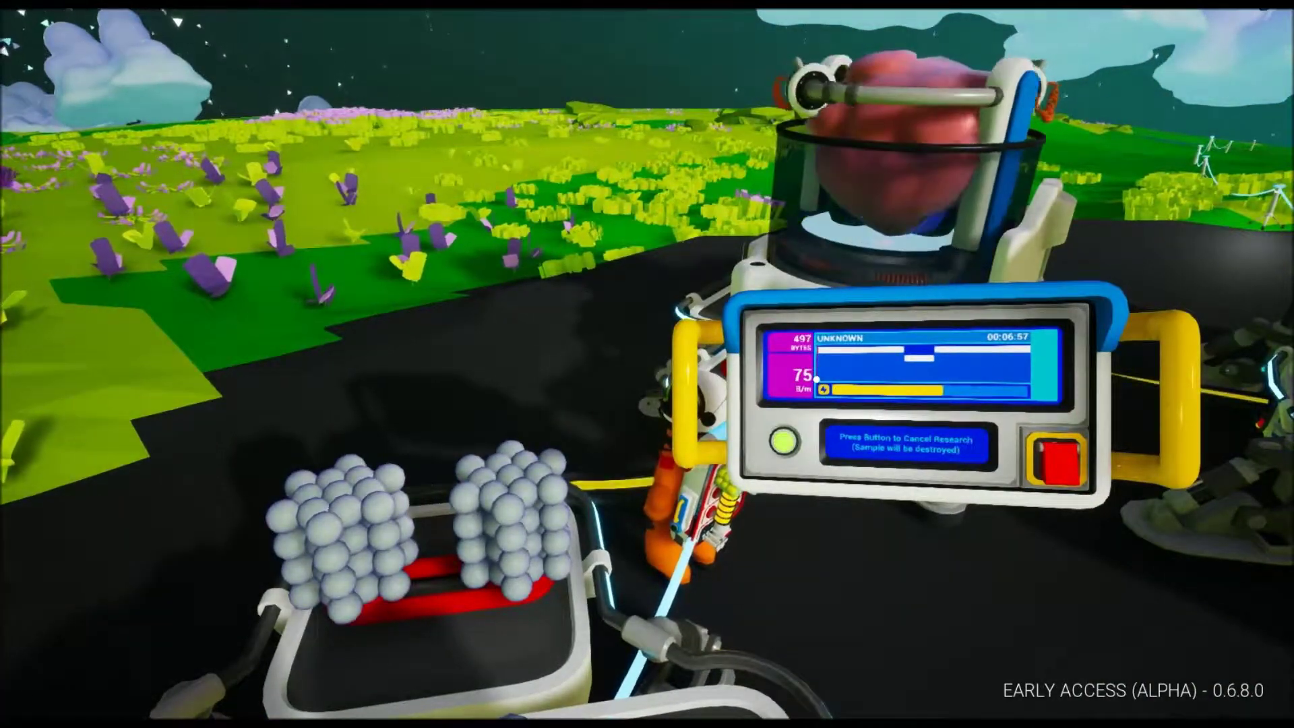
mouse_move(648, 364)
mouse_down()
mouse_move(721, 315)
mouse_move(699, 337)
mouse_move(648, 344)
mouse_up()
key(q)
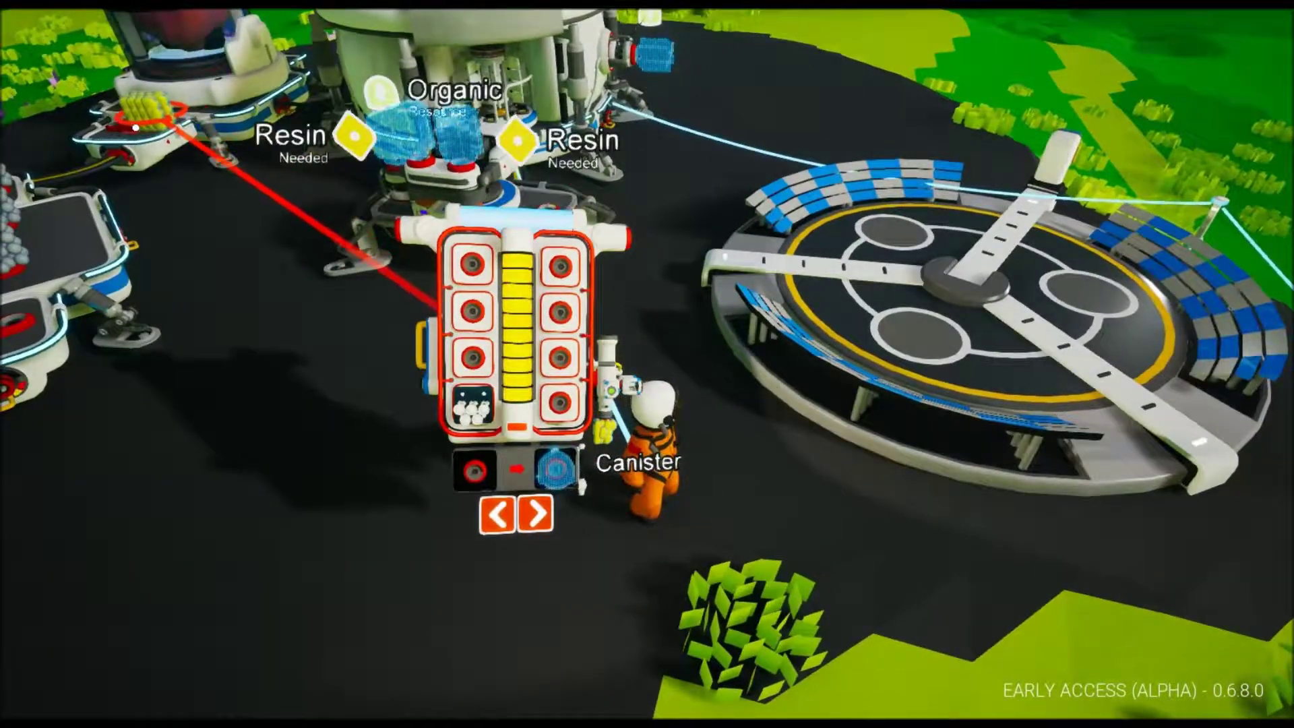
key(q)
mouse_move(647, 364)
mouse_down()
mouse_move(709, 345)
mouse_move(708, 365)
mouse_up()
key(w)
key(w)
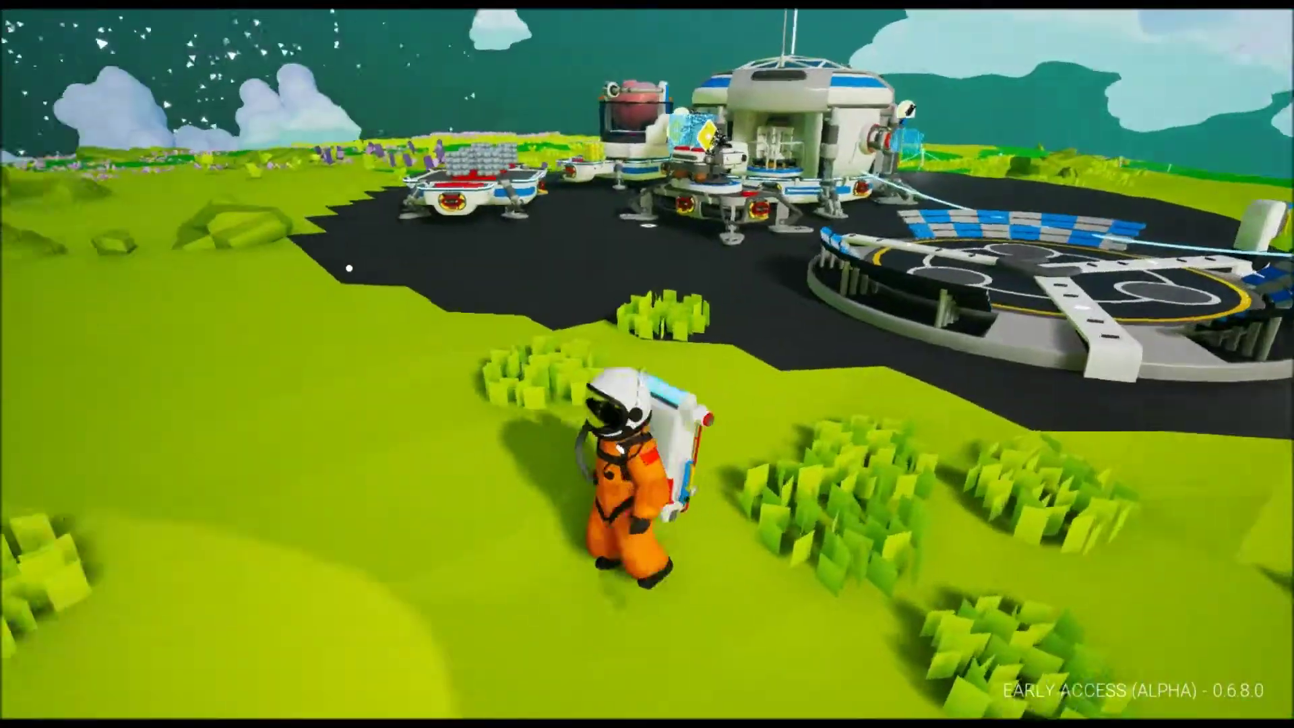
key(w)
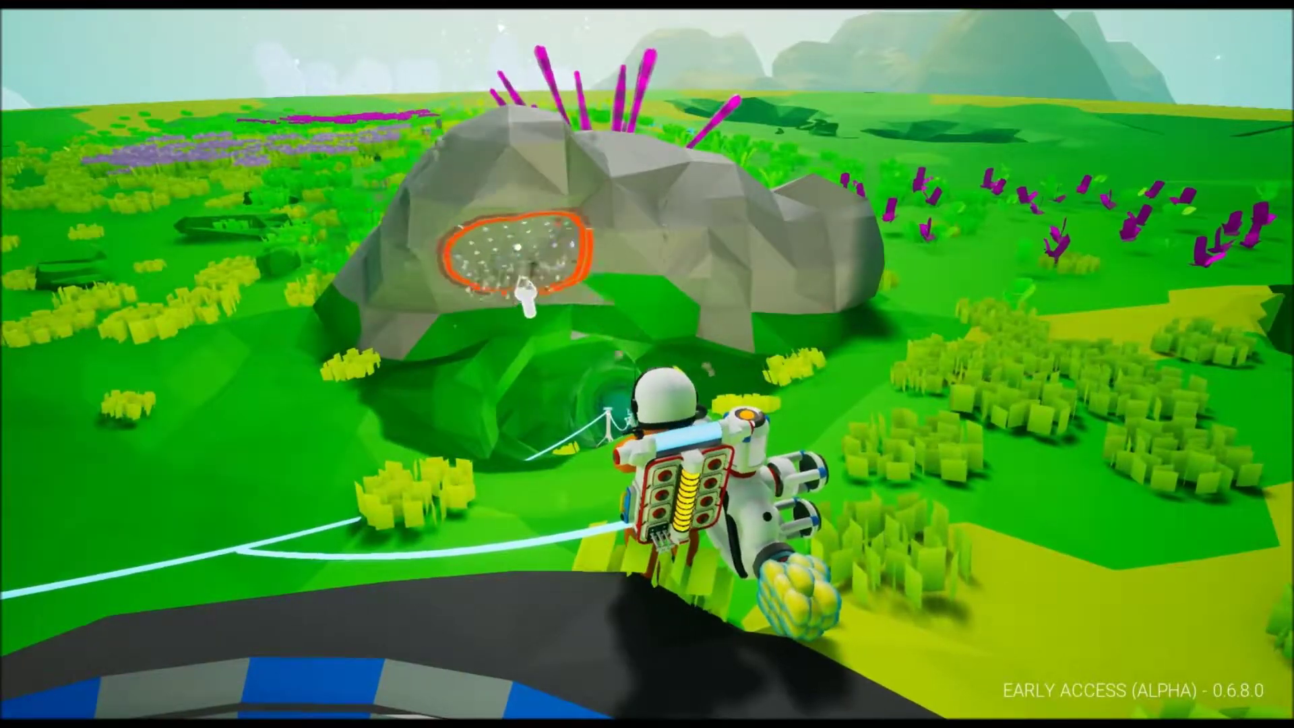
Descend the green tunnel and dig into the cave wall for oxygen.
key(w)
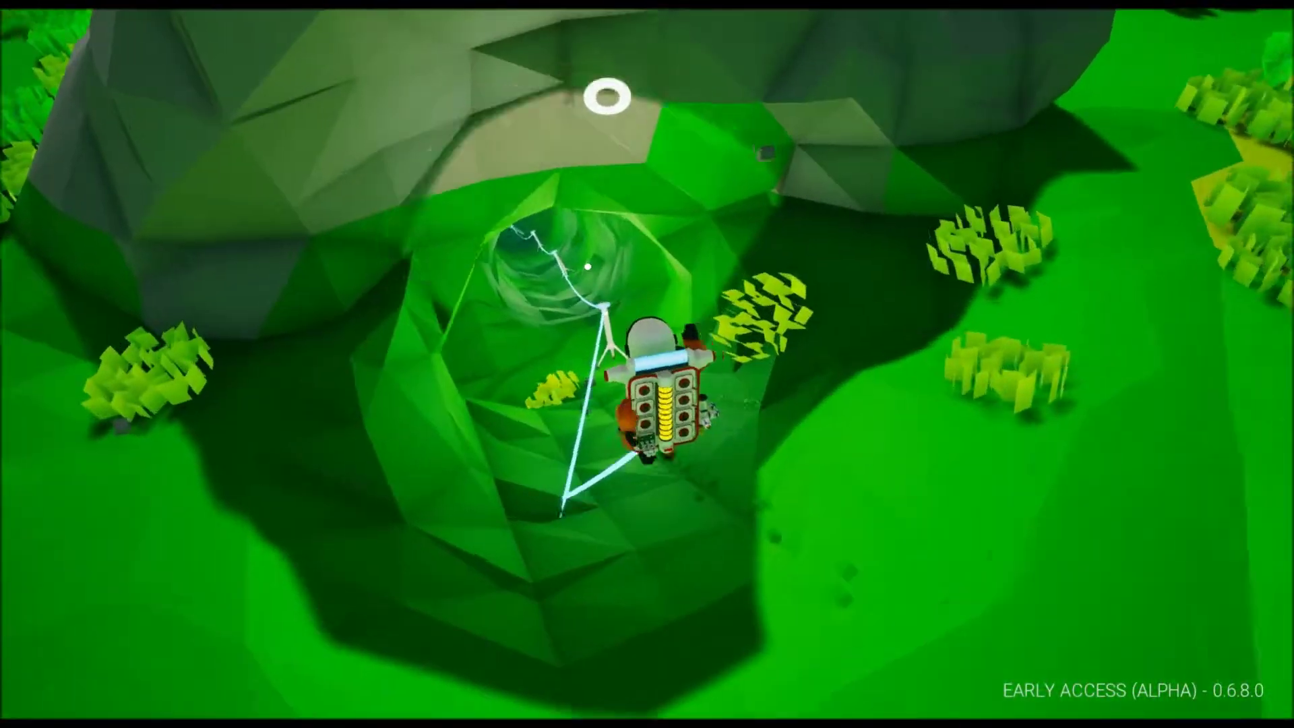
key(w)
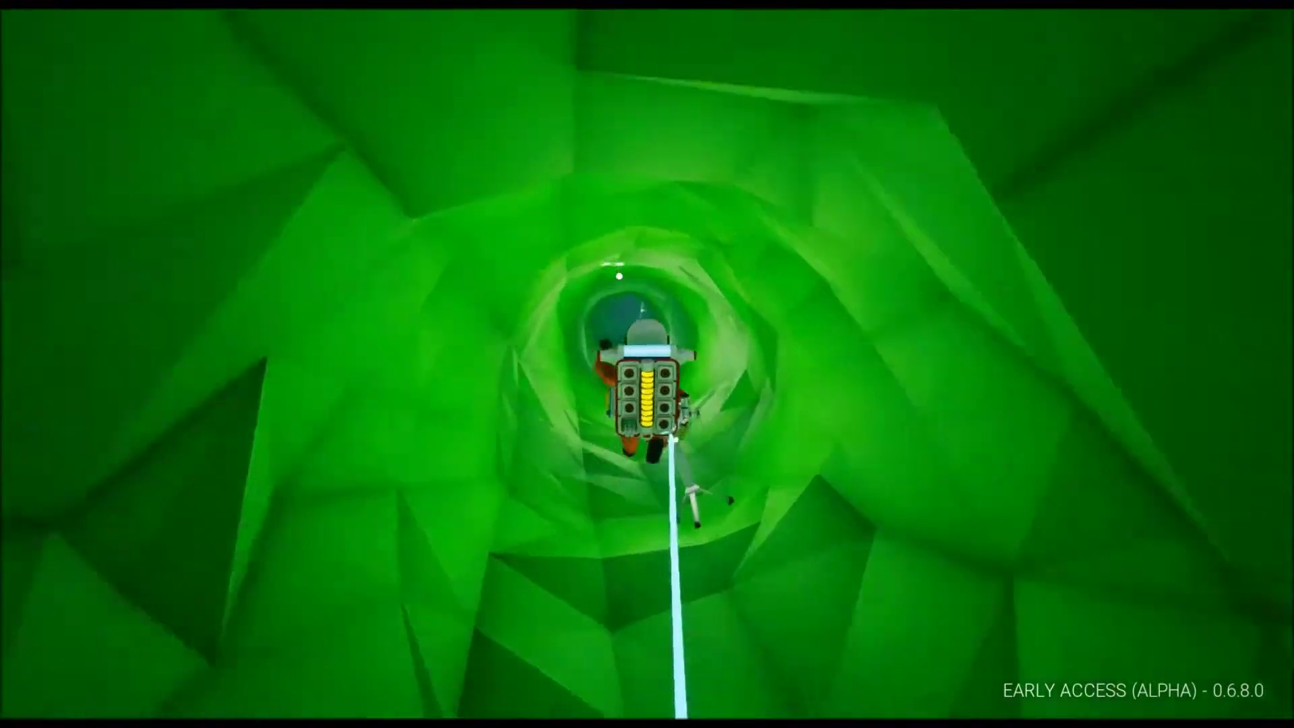
key(w)
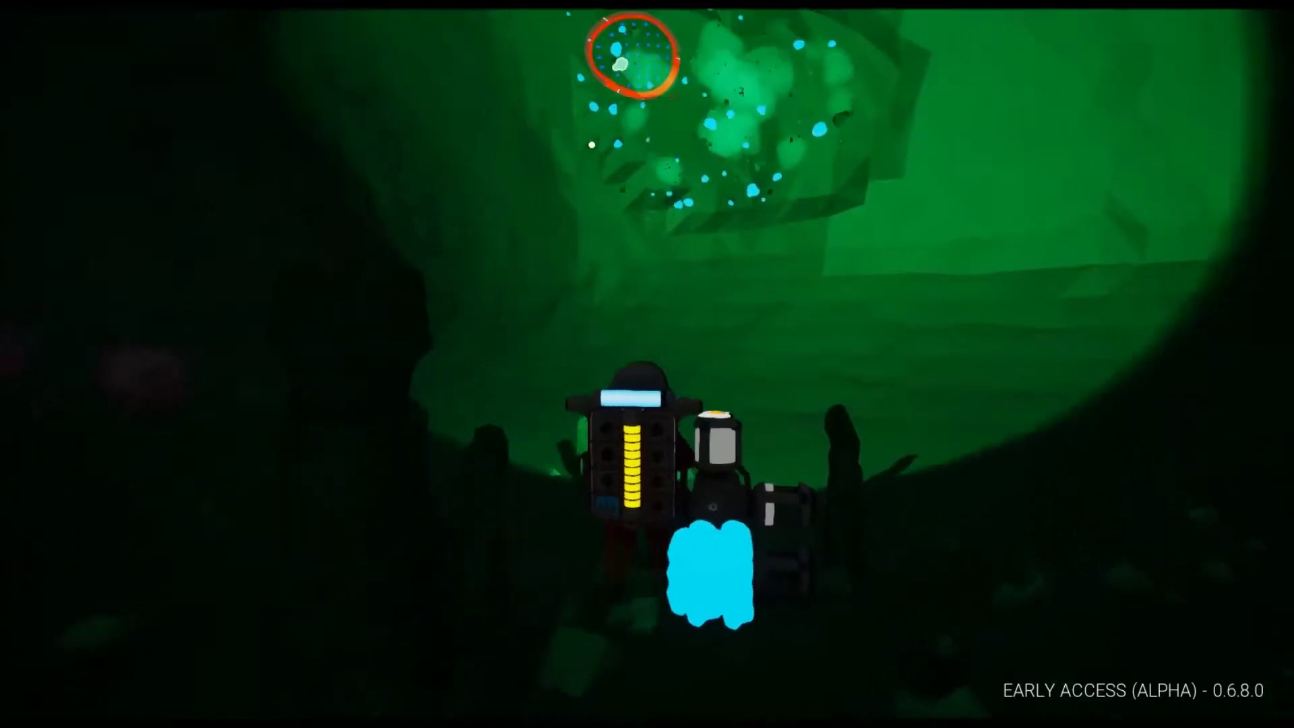
mouse_move(633, 58)
mouse_down()
mouse_move(713, 98)
mouse_move(658, 112)
mouse_up()
key(w)
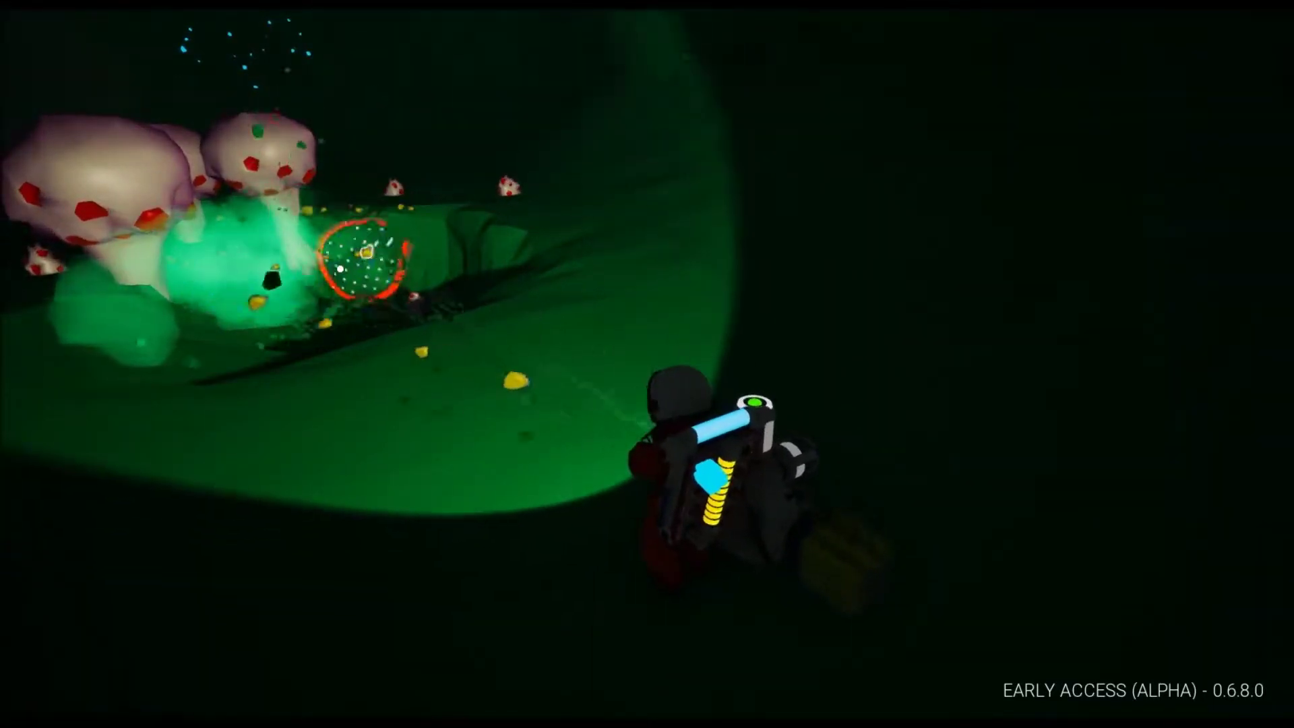
Walk into the lit cavern and excavate the ground there.
mouse_move(607, 364)
mouse_down()
mouse_move(355, 302)
mouse_move(297, 339)
mouse_up()
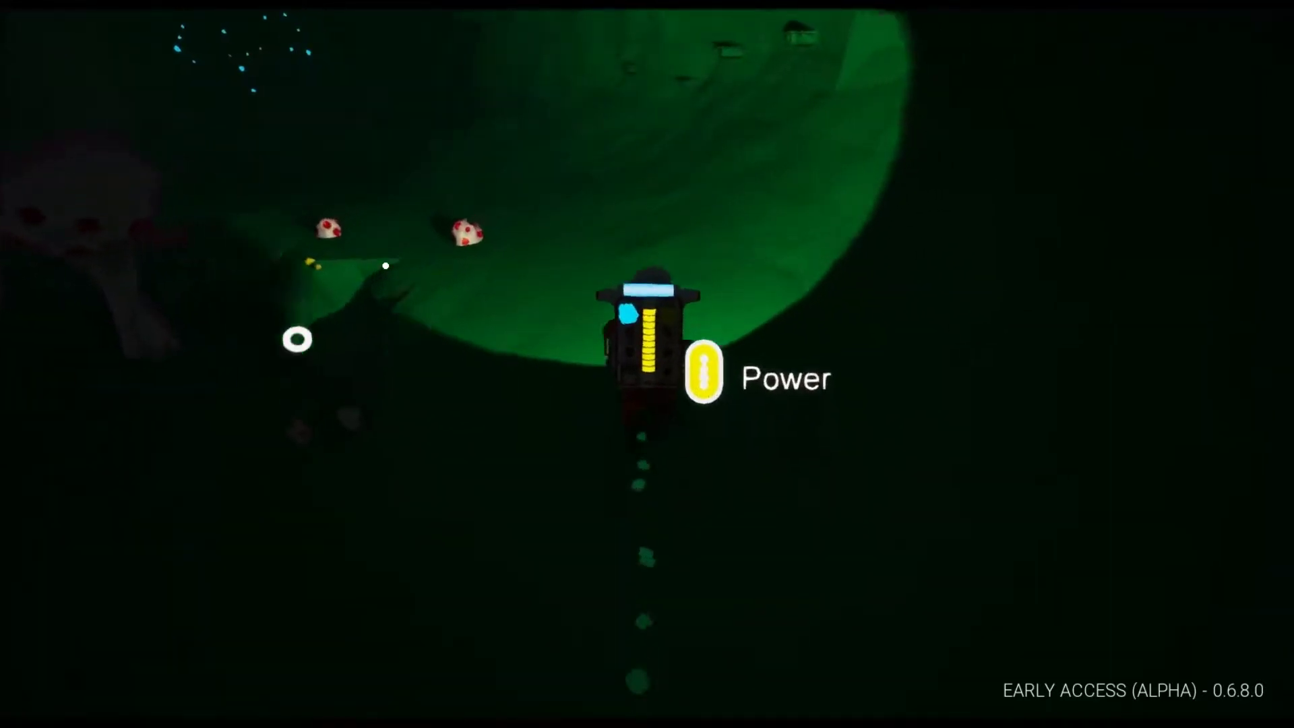
drag(384, 265, 386, 265)
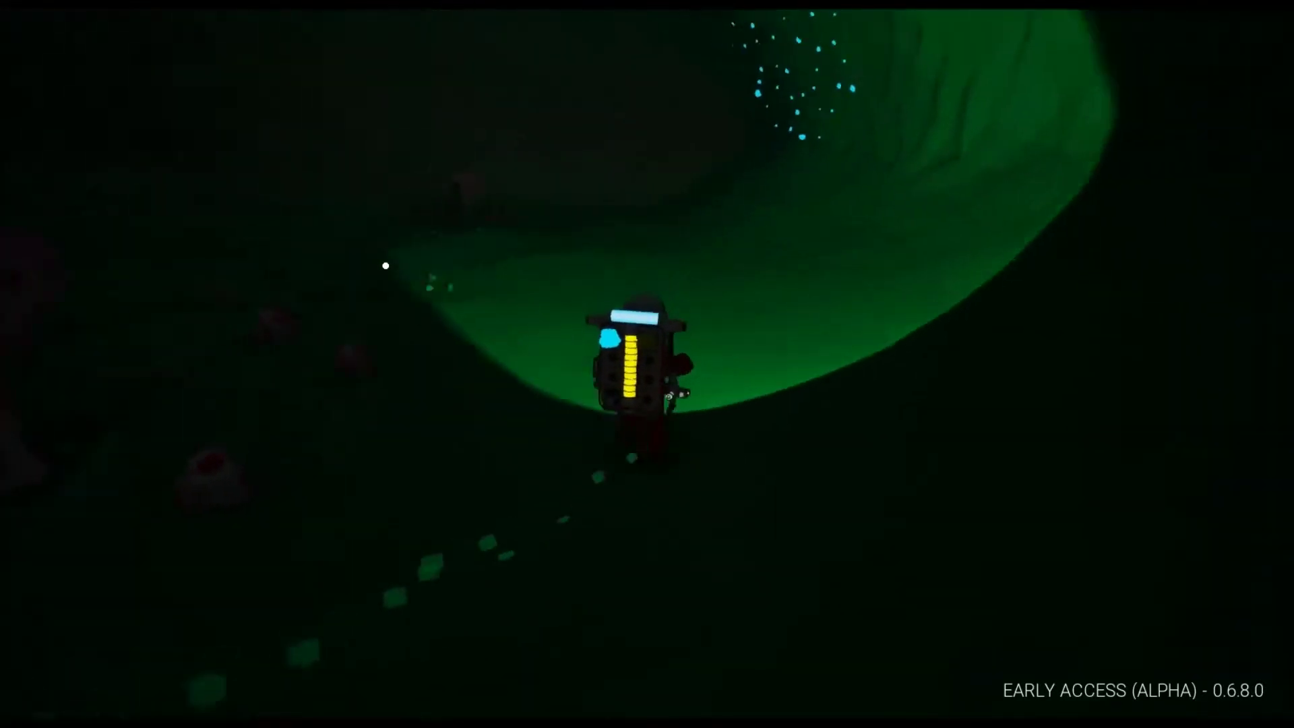
key(w)
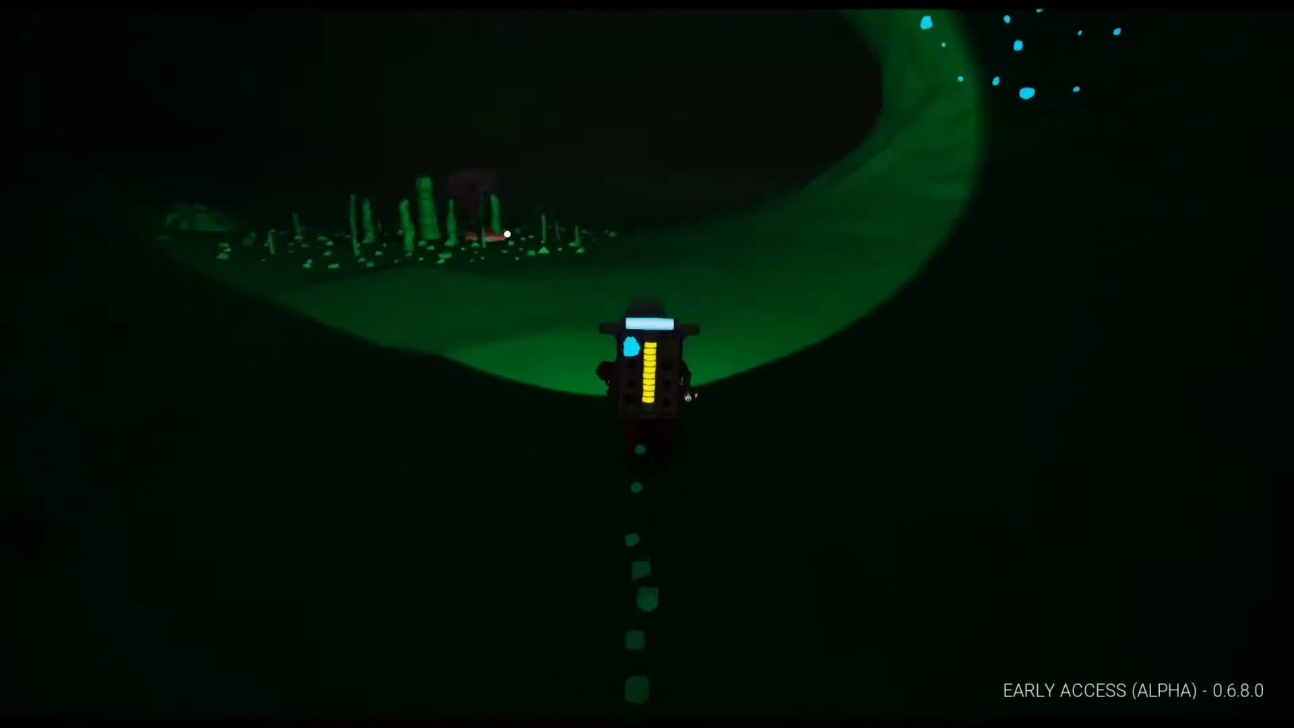
key(w)
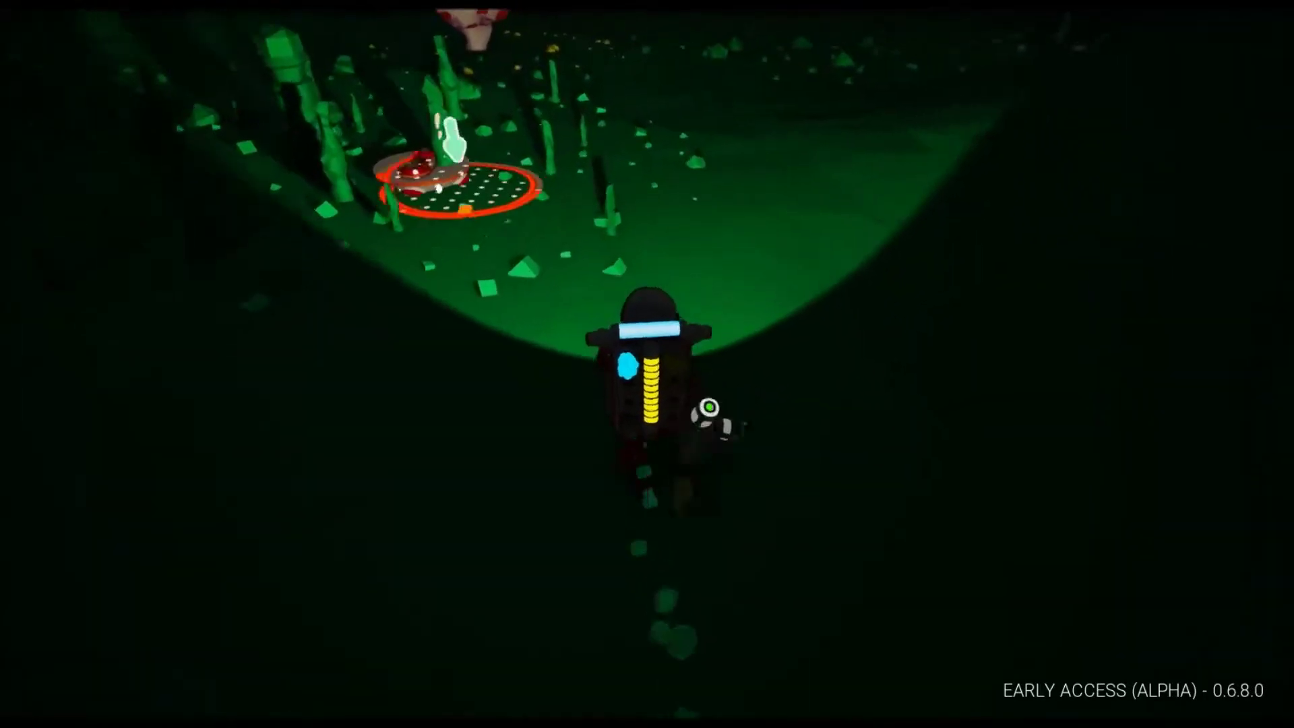
click(460, 187)
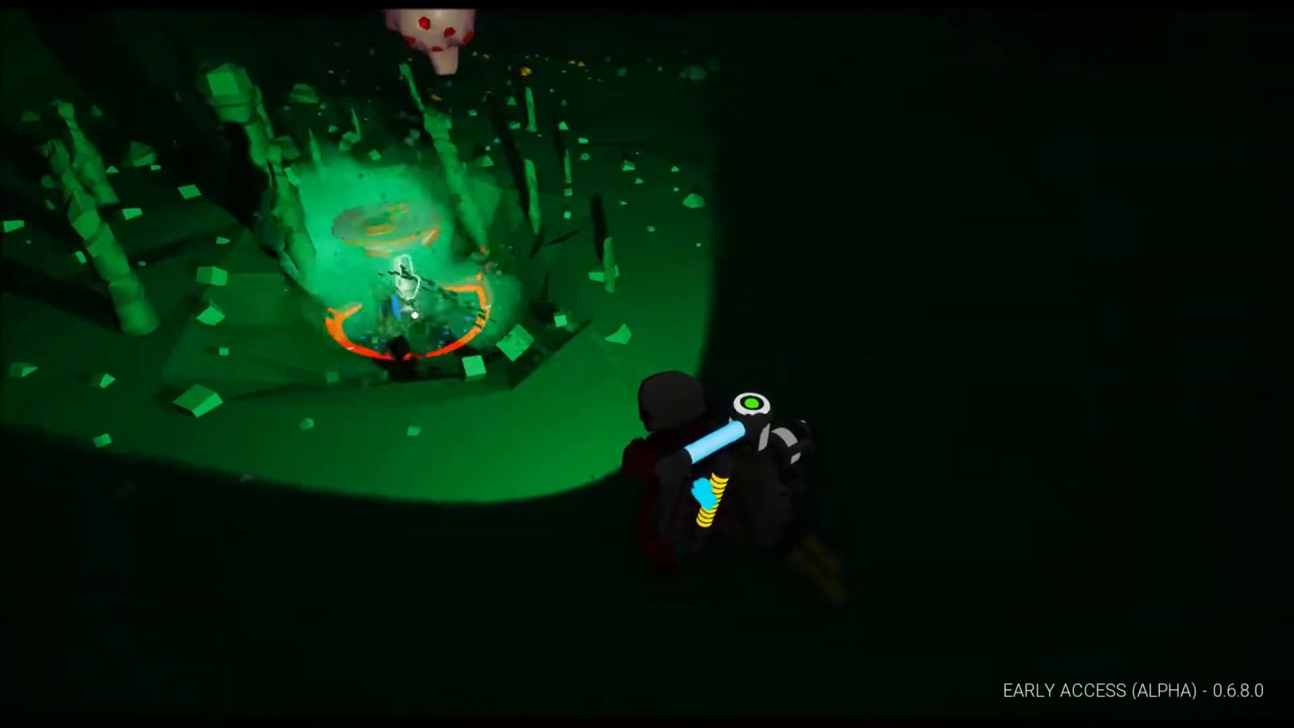
Scan toward the Ammonium deposit and dig into the terrain by the green pillars.
drag(425, 275, 416, 289)
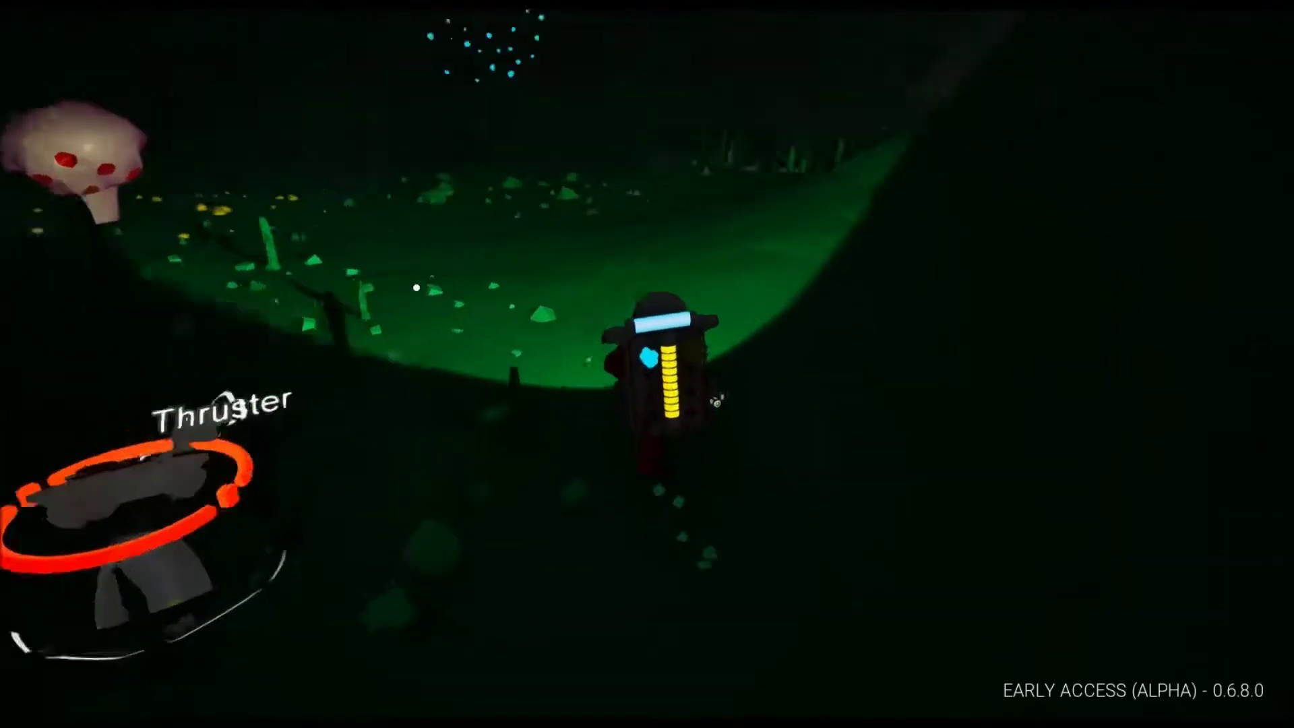
drag(417, 289, 419, 287)
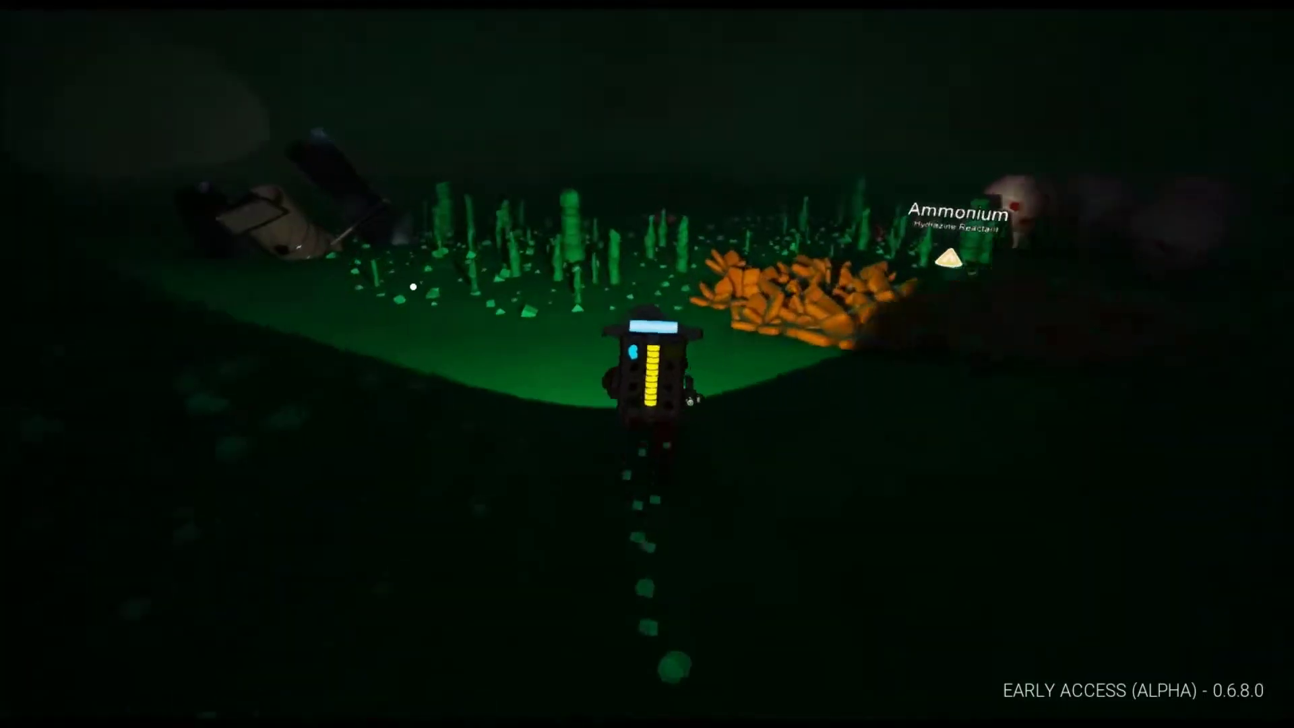
drag(414, 287, 415, 288)
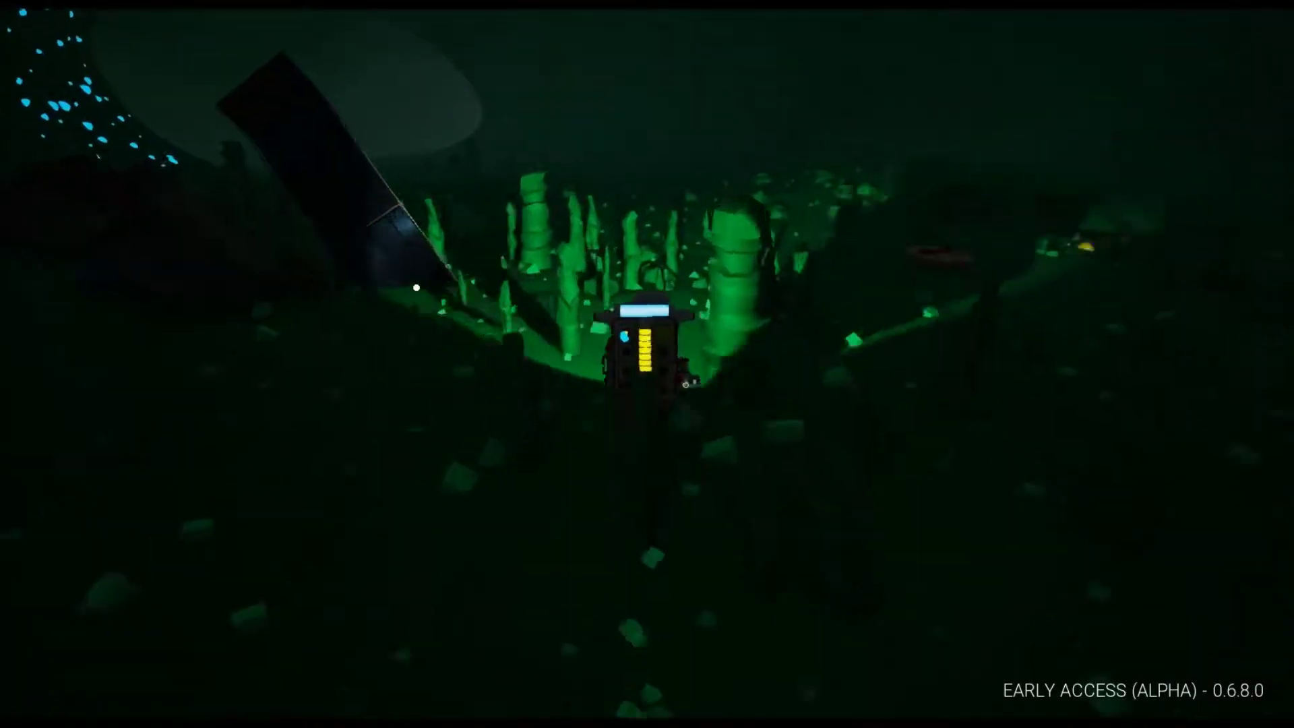
drag(417, 288, 418, 286)
drag(472, 194, 757, 244)
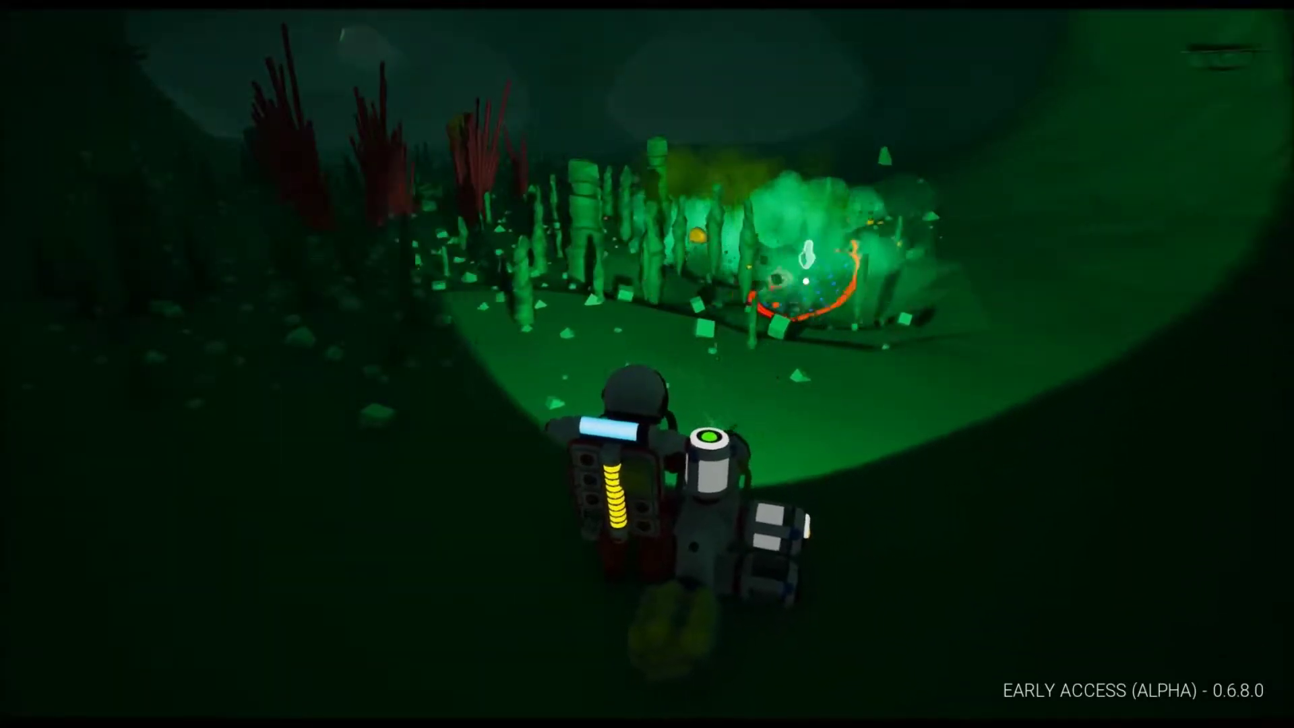
drag(720, 279, 590, 281)
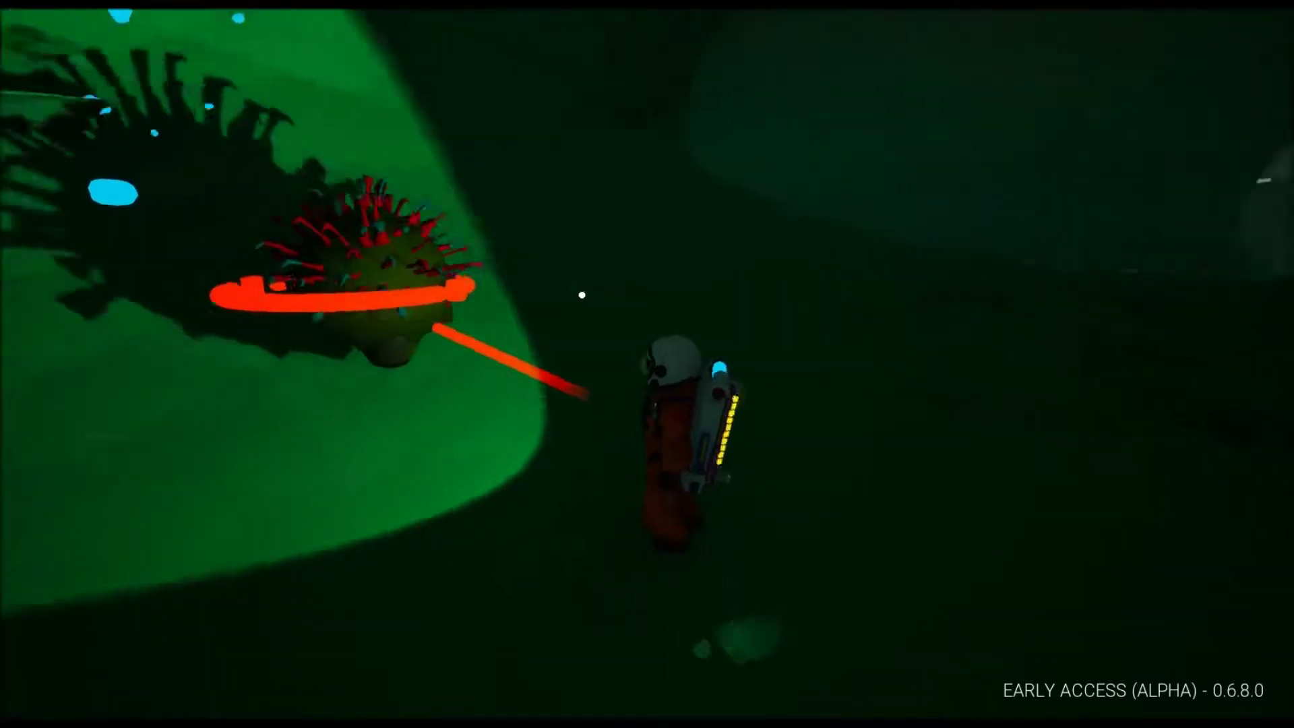
drag(588, 294, 622, 252)
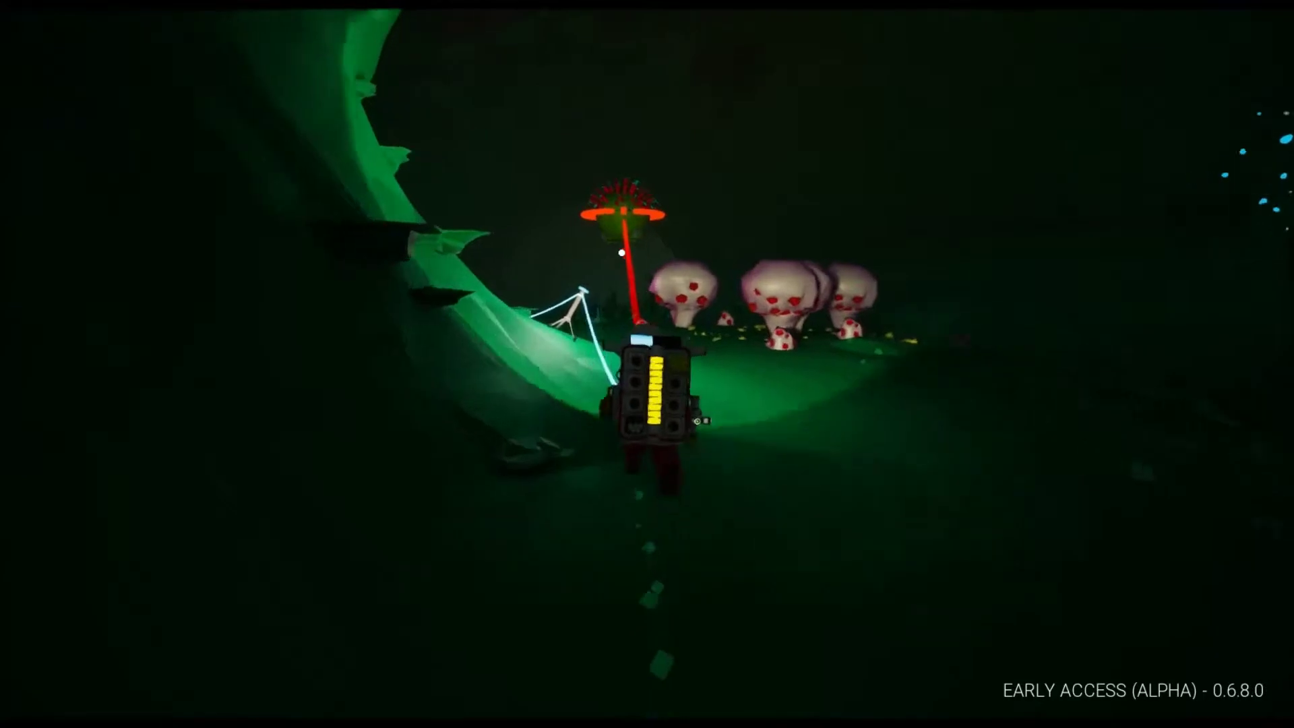
Walk across the cave floor, past the tether posts, to the buried Unknown research object.
key(w)
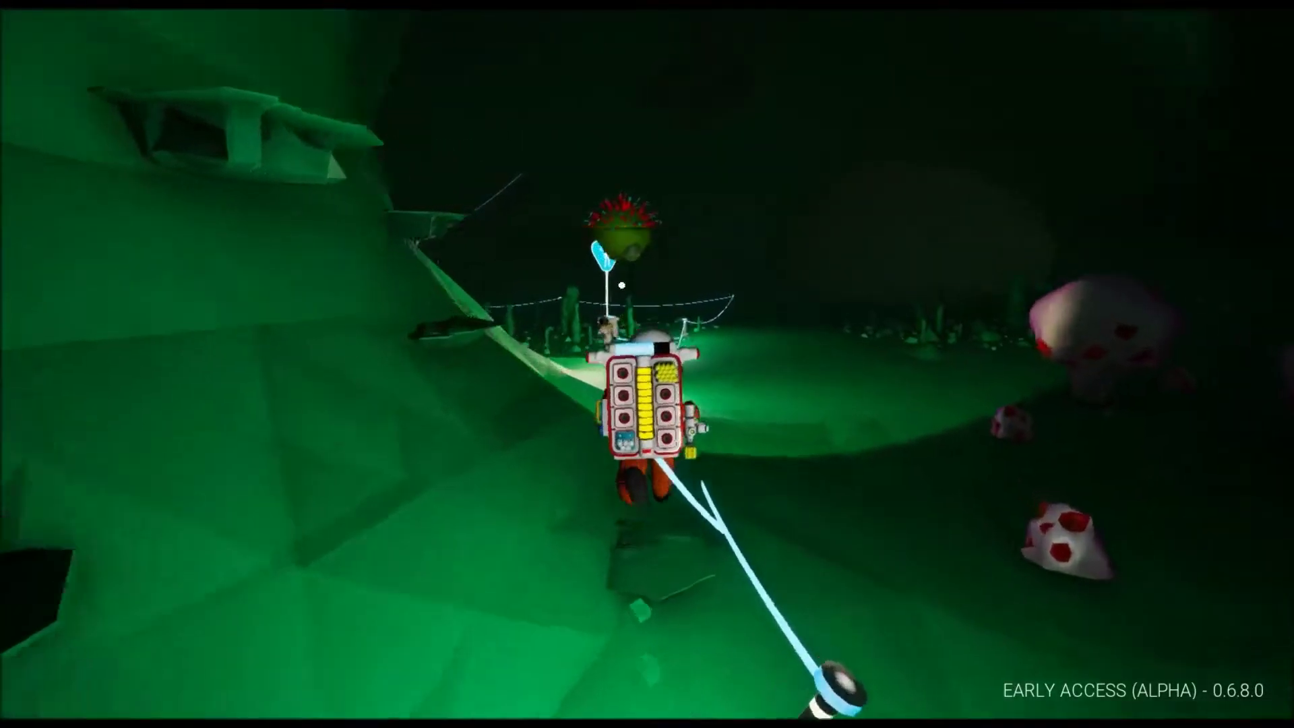
key(w)
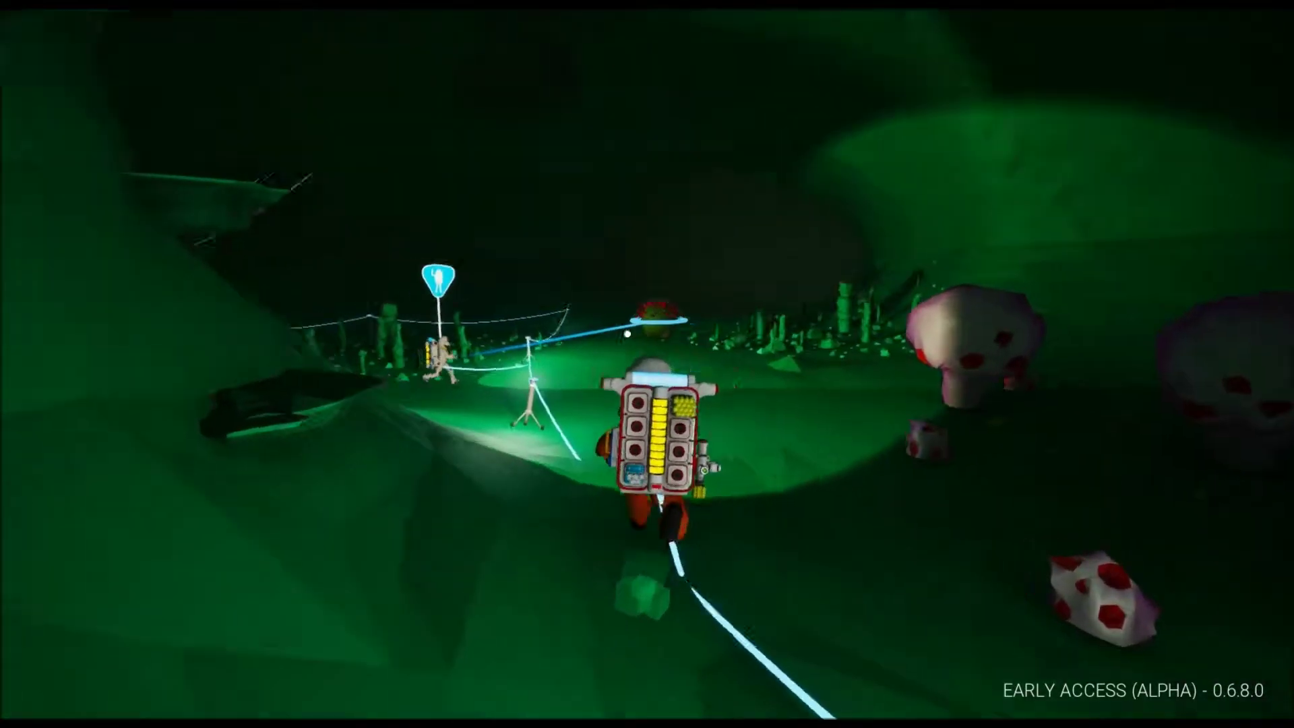
key(w)
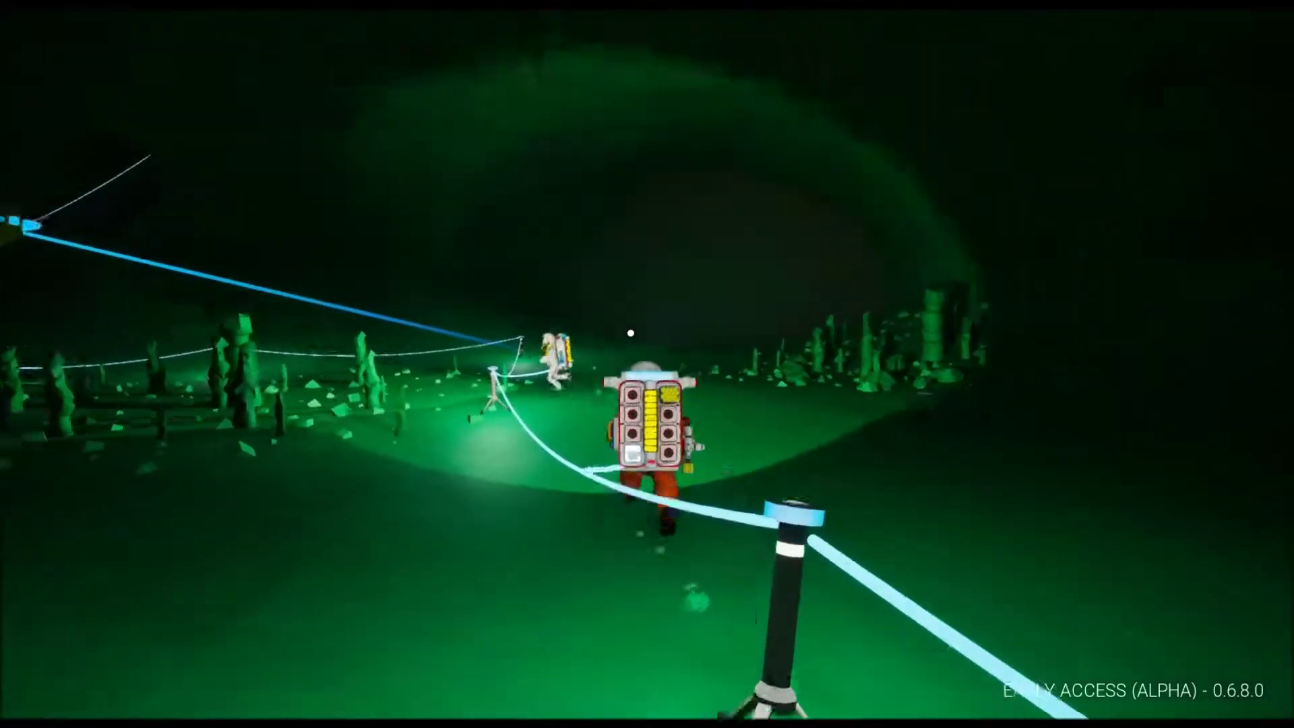
key(w)
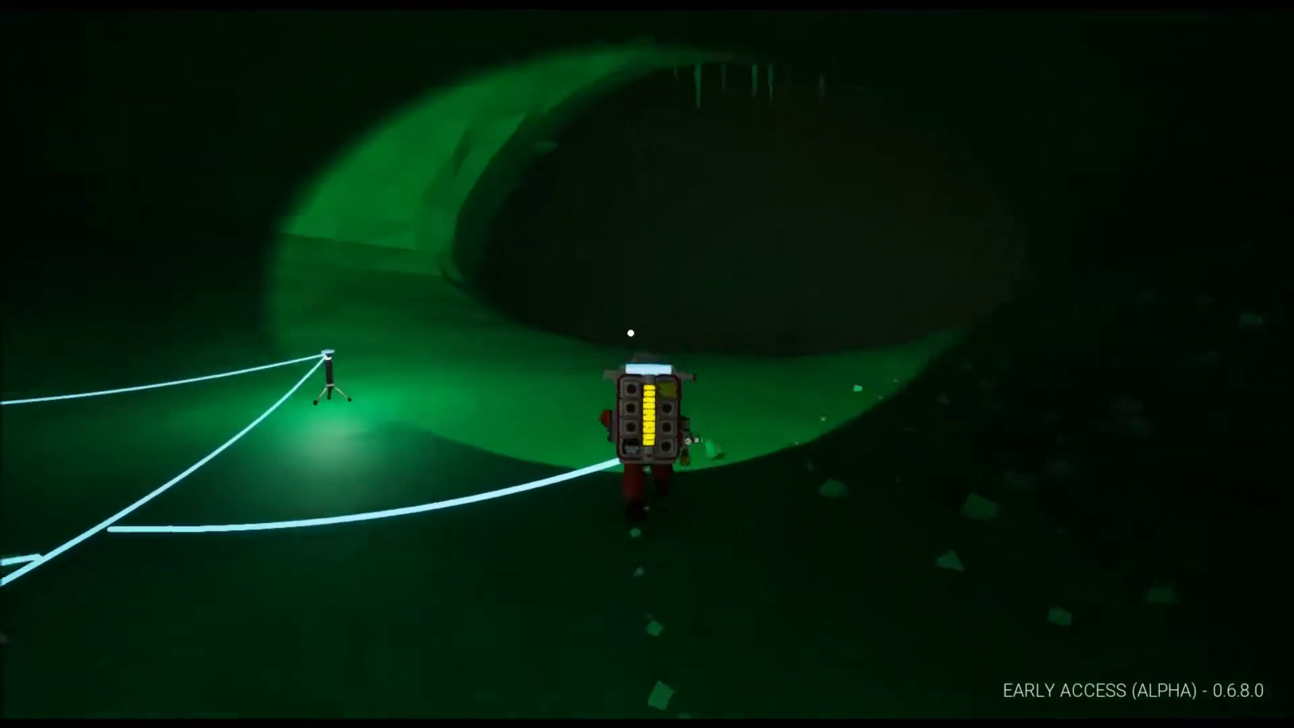
key(w)
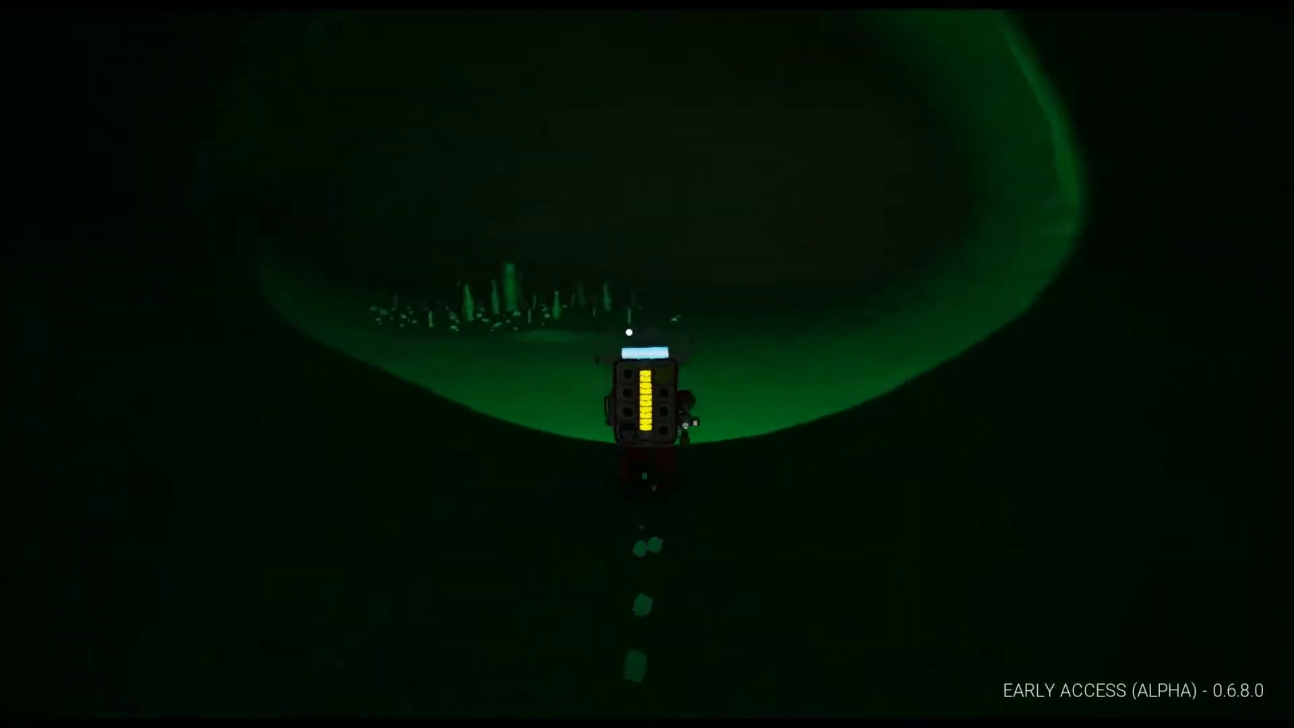
key(w)
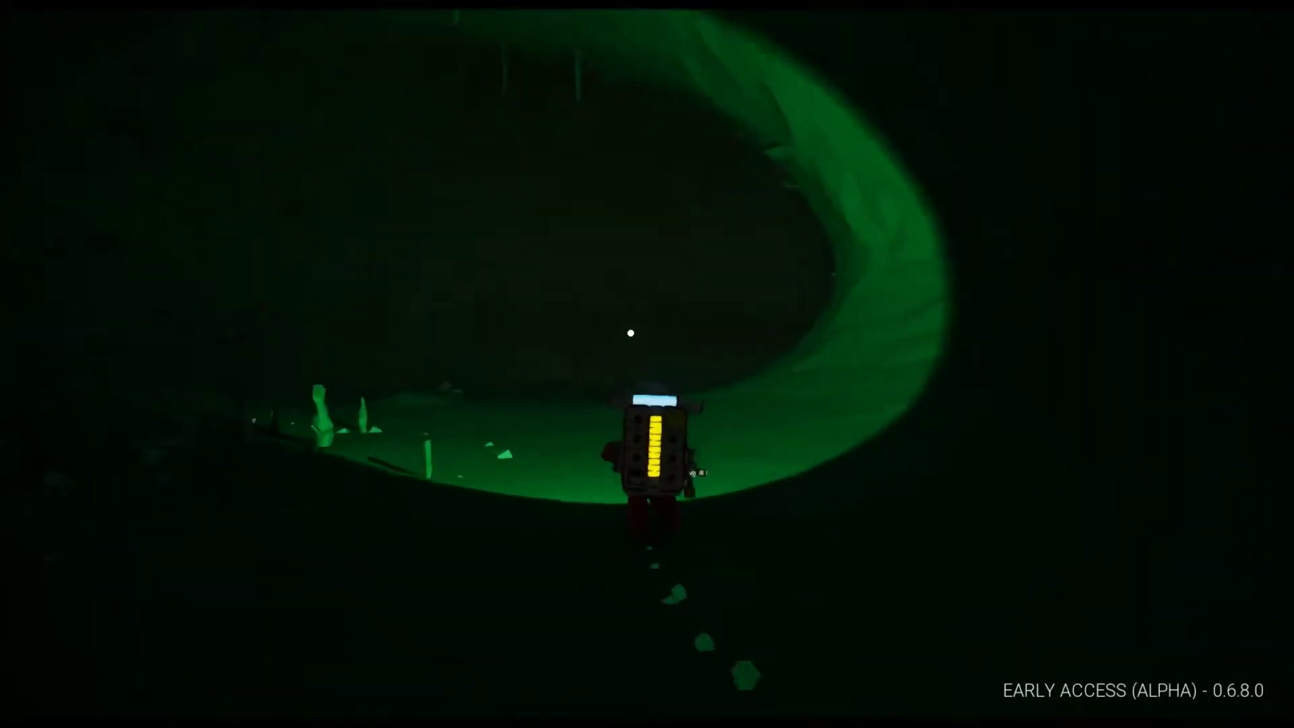
key(w)
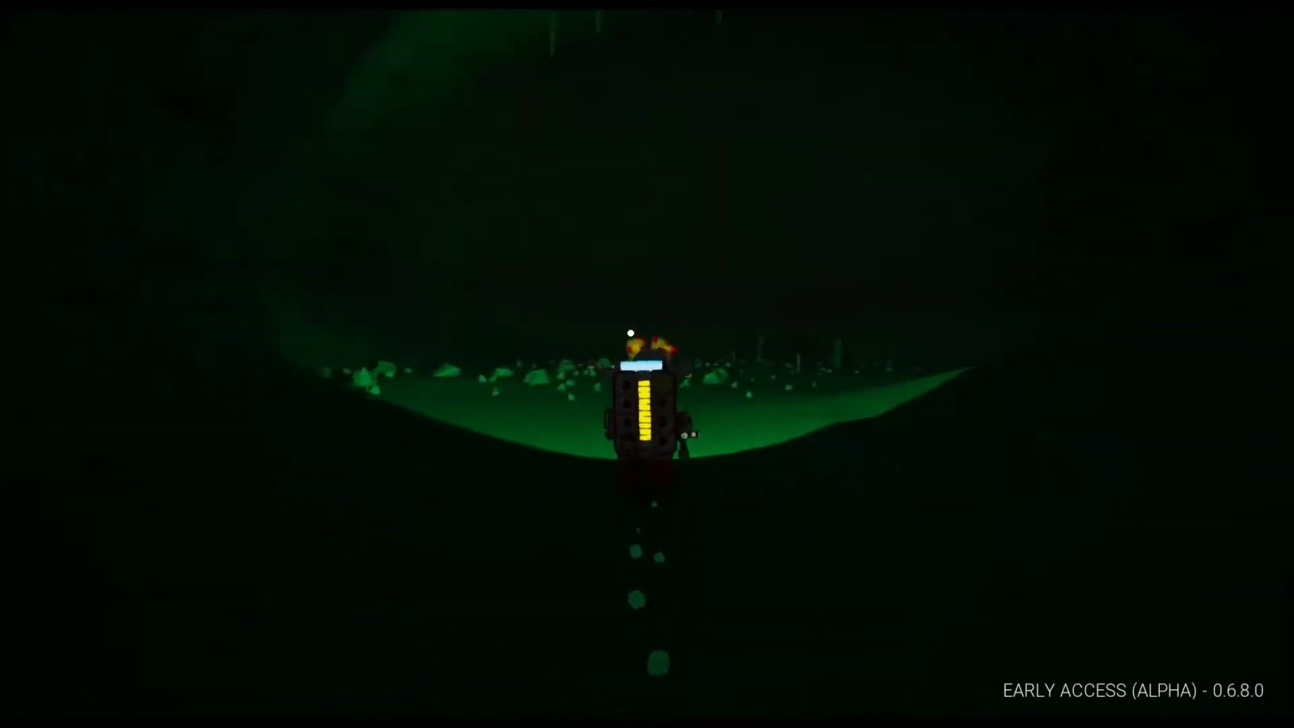
key(w)
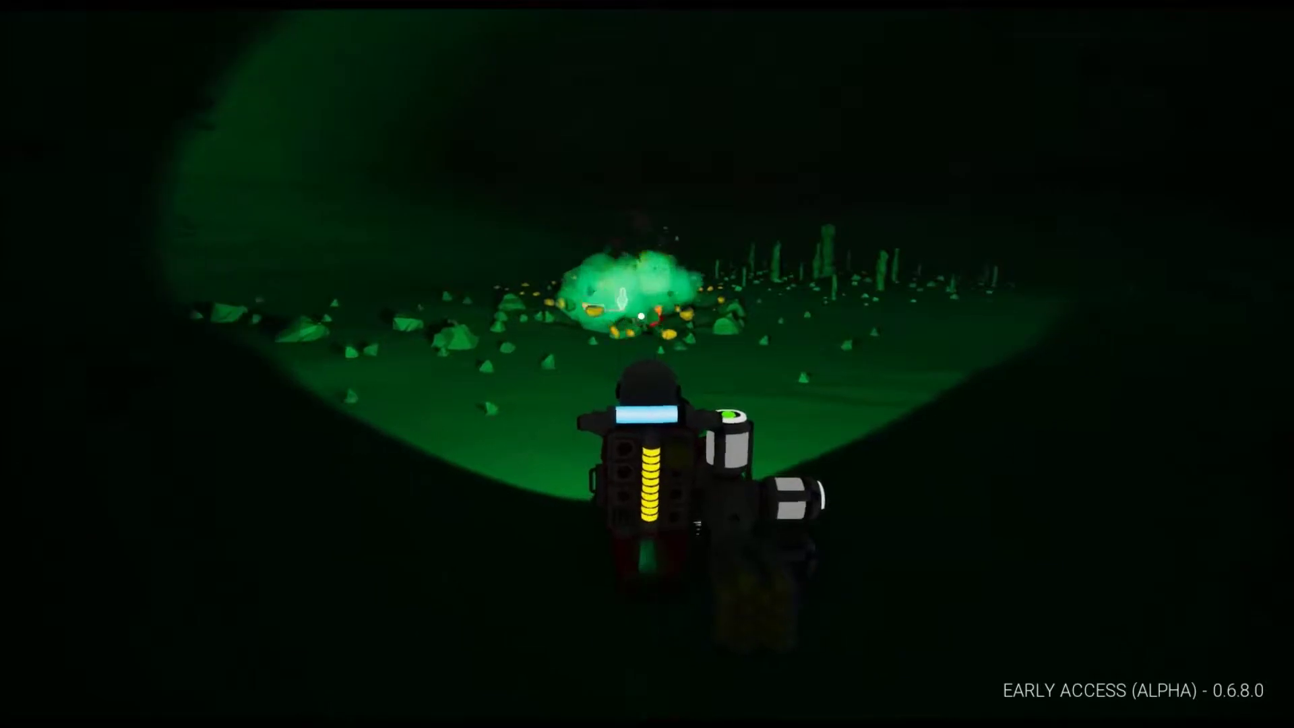
key(w)
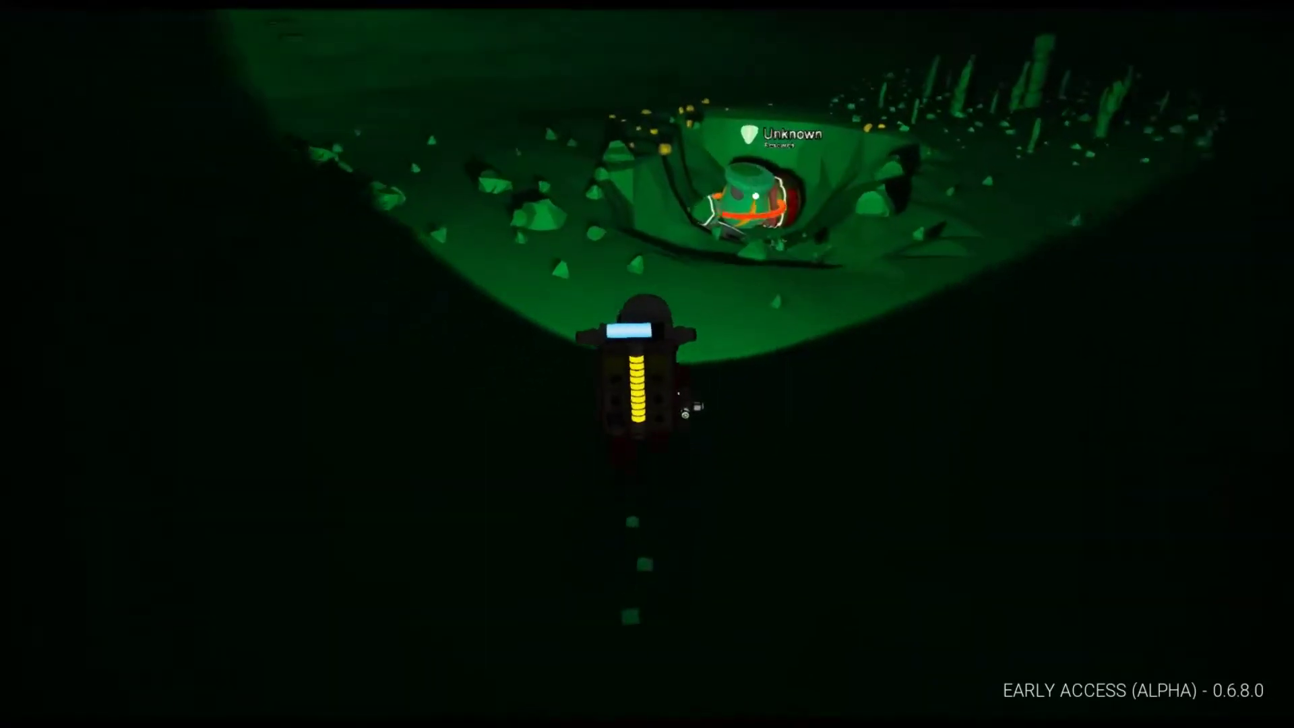
drag(648, 304, 910, 354)
drag(752, 201, 647, 227)
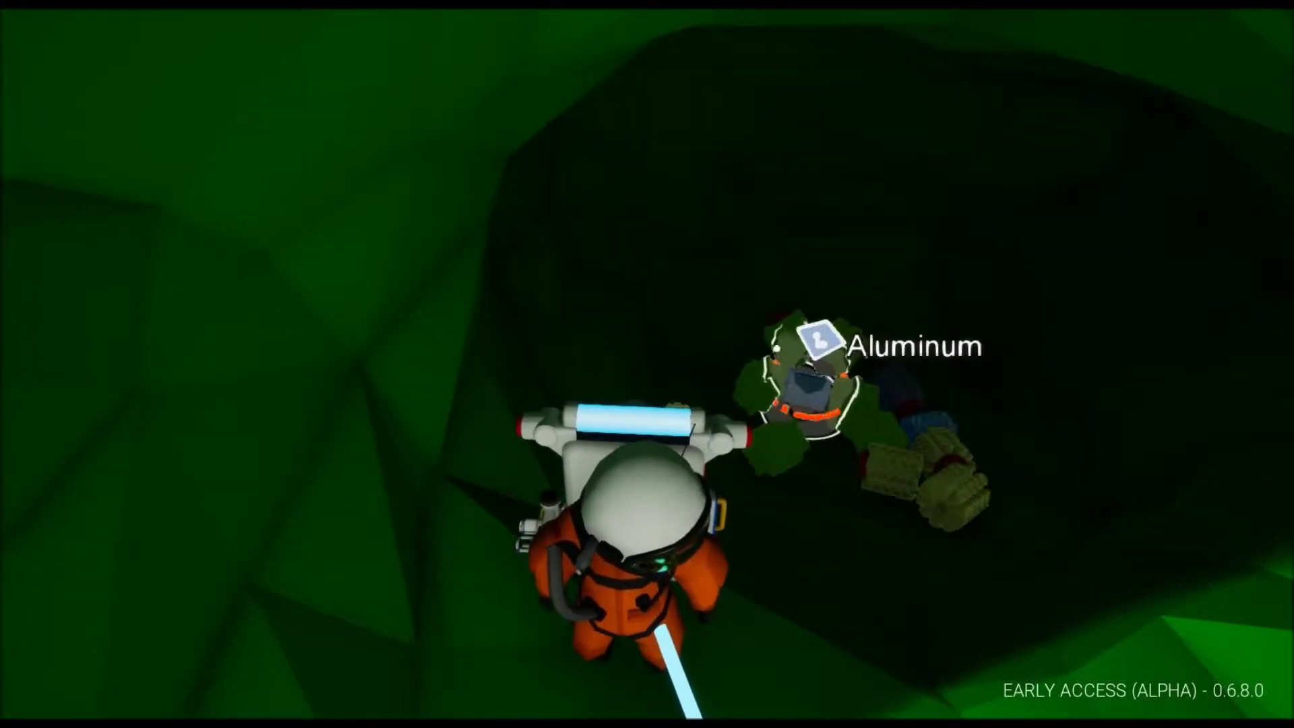
Drop the backpack's organic resource, descend into the cavern, and grab the Unknown research pod.
key(q)
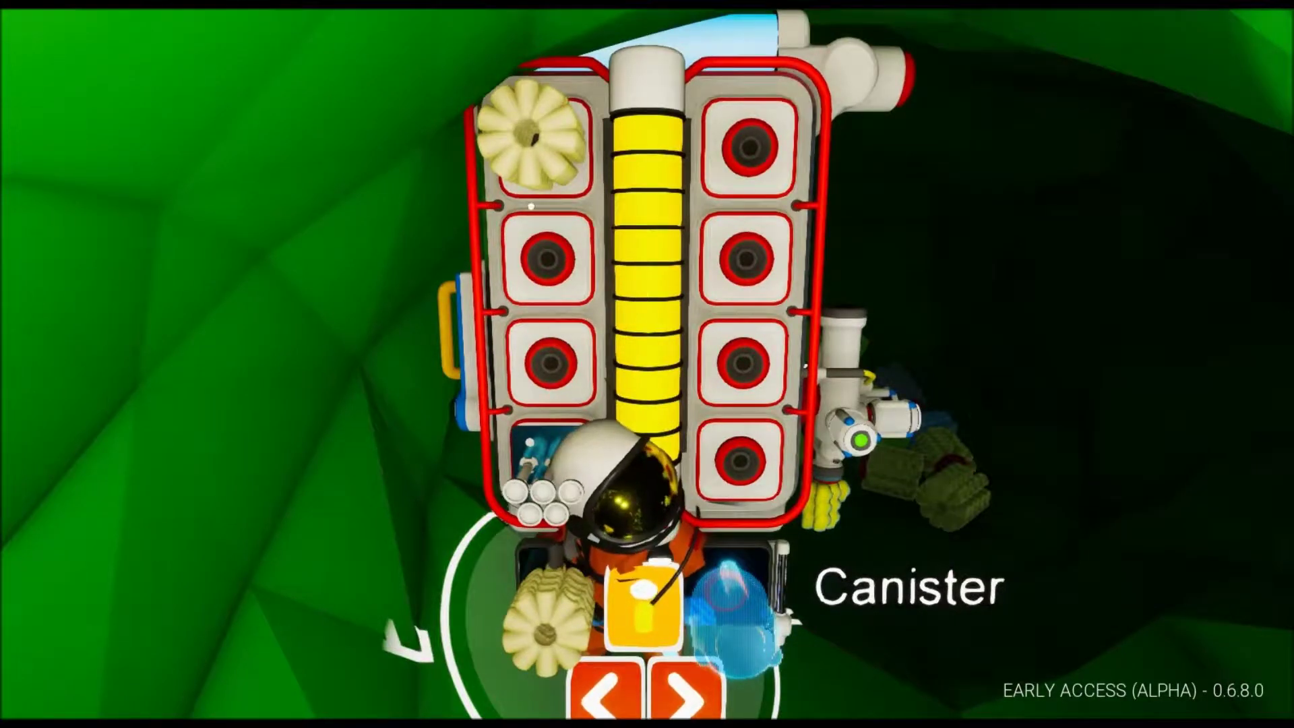
drag(533, 136, 911, 356)
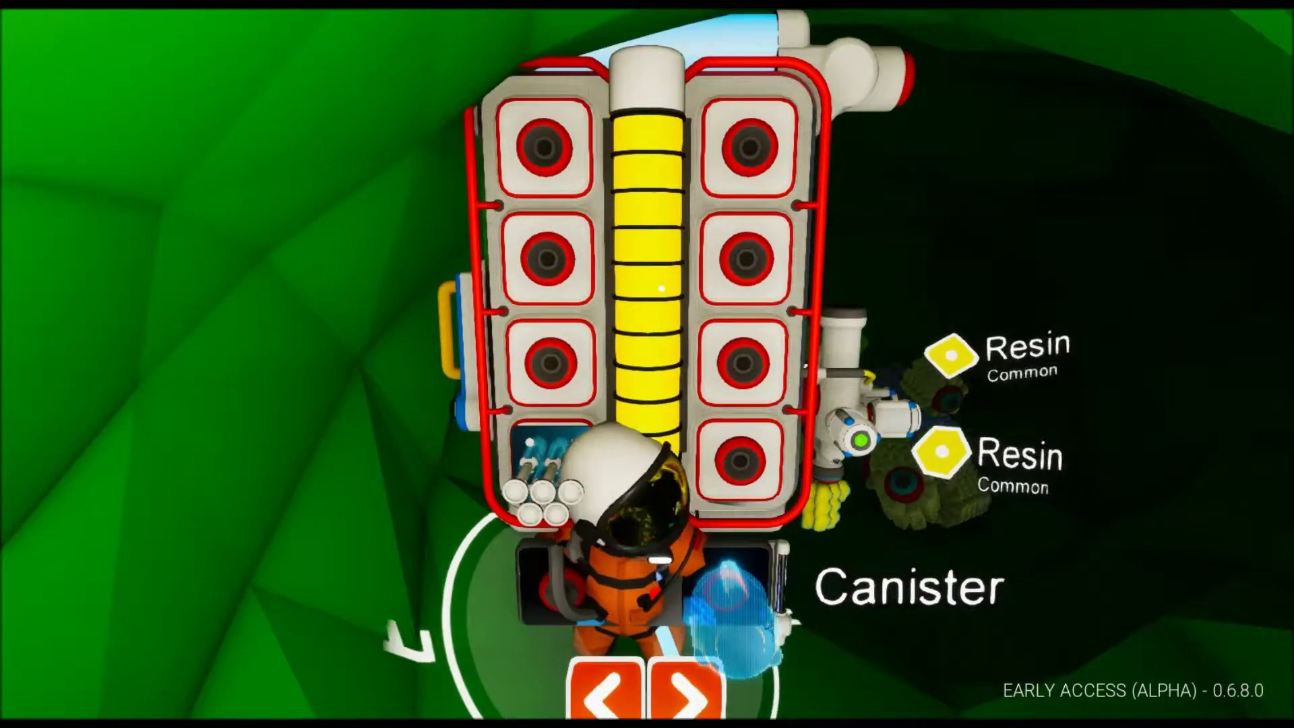
key(q)
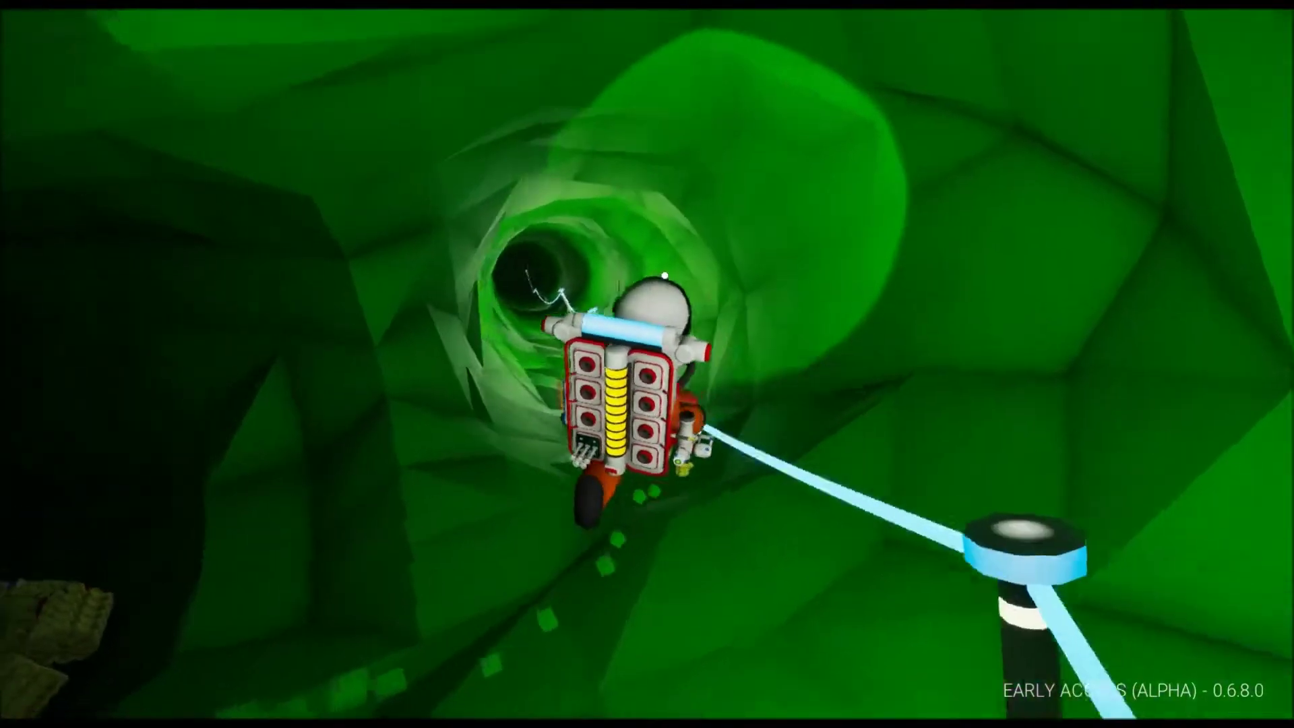
drag(666, 277, 665, 275)
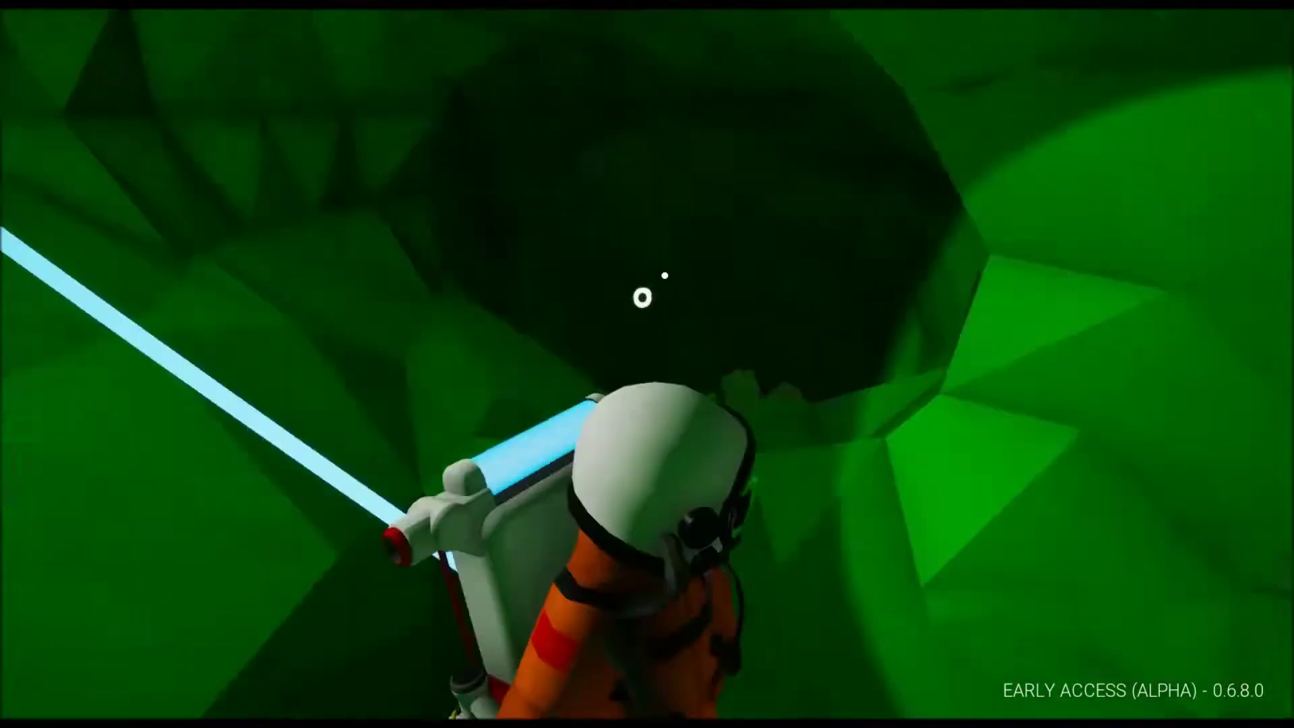
key(w)
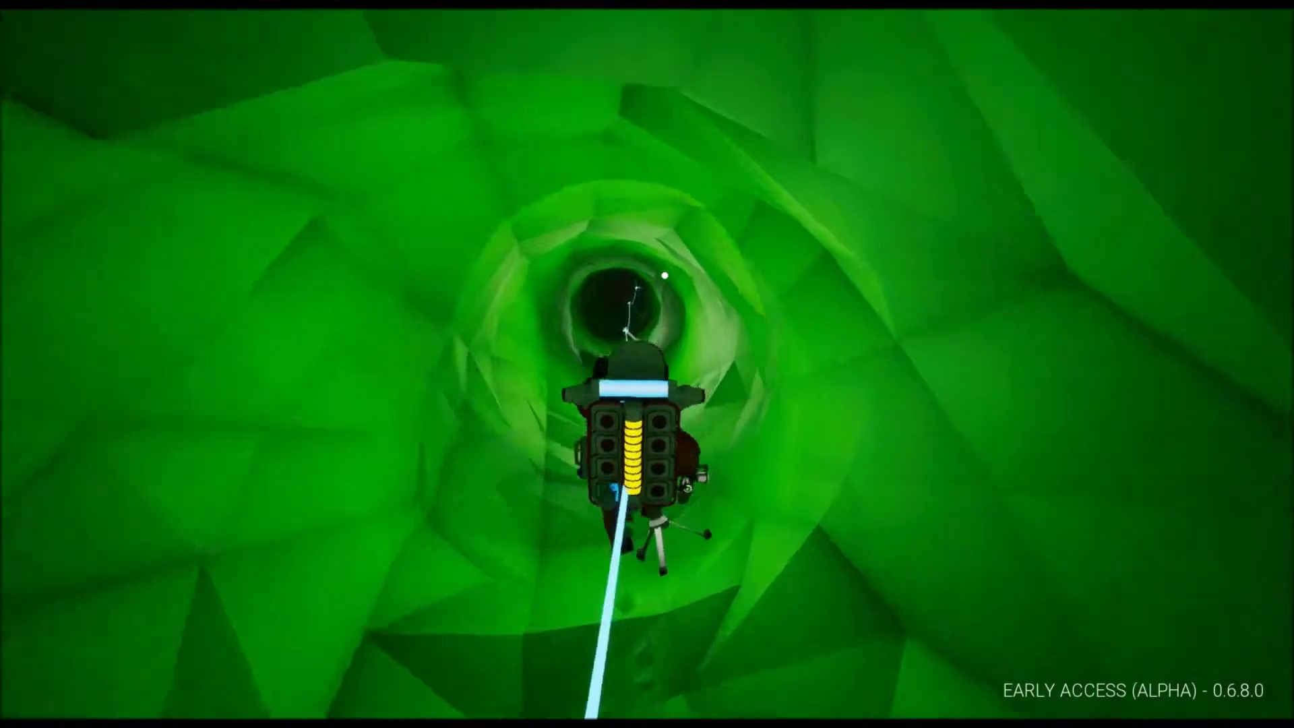
key(w)
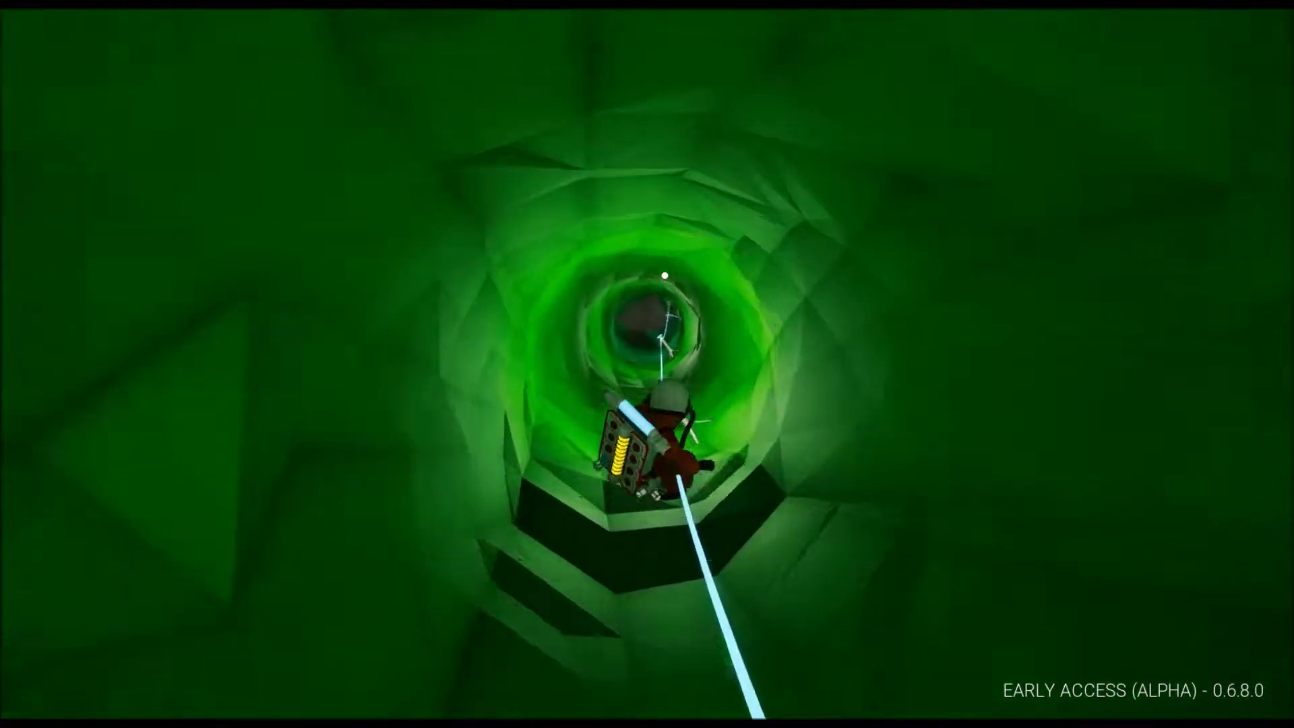
key(w)
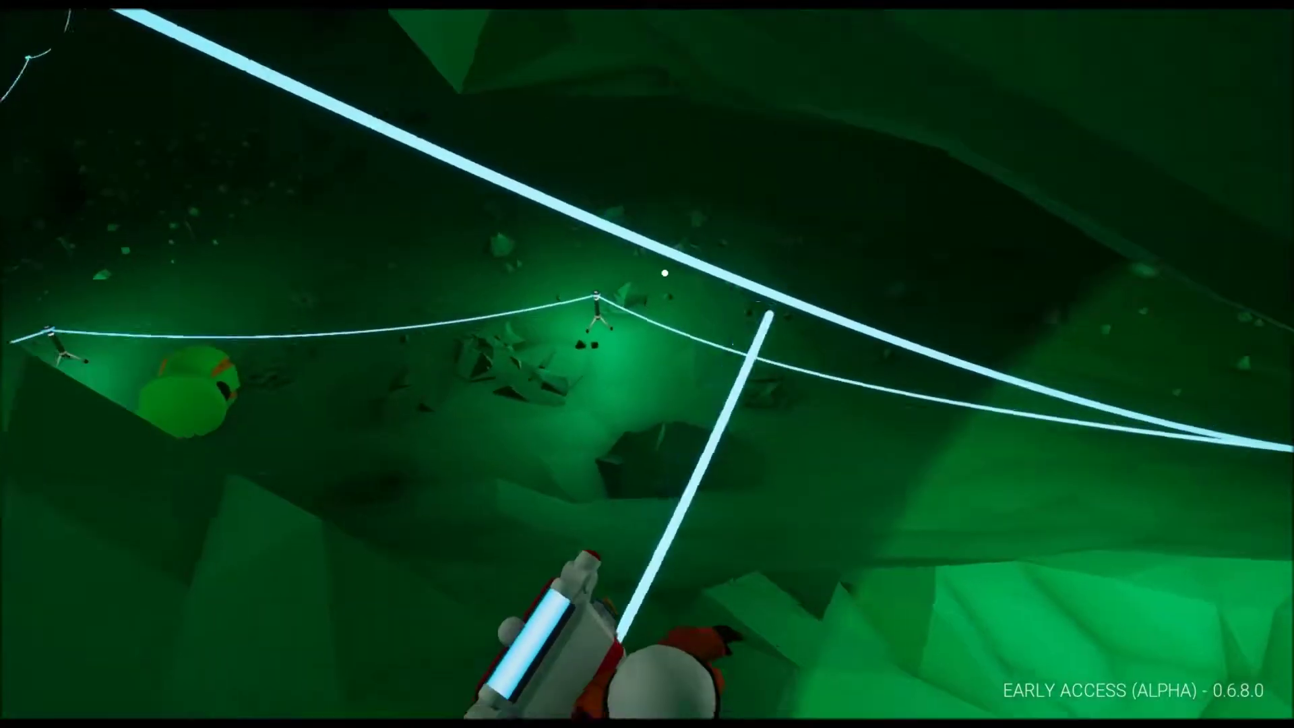
key(w)
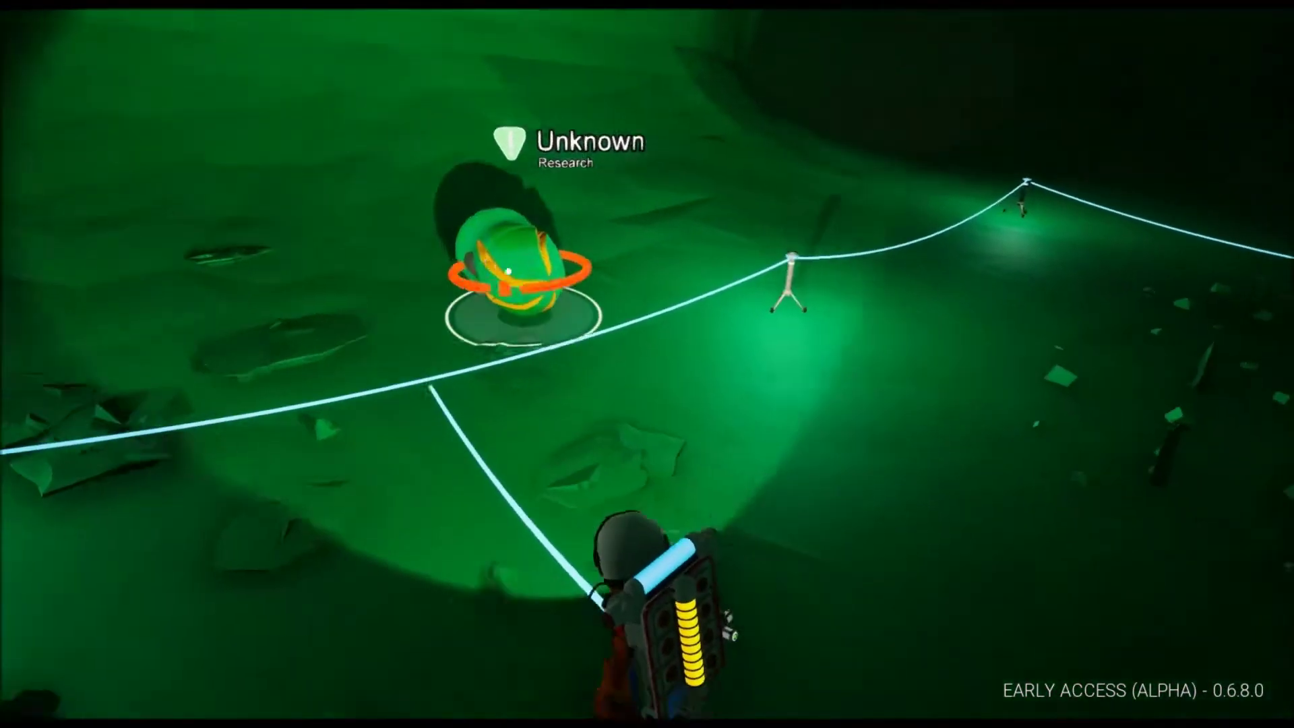
drag(604, 246, 606, 245)
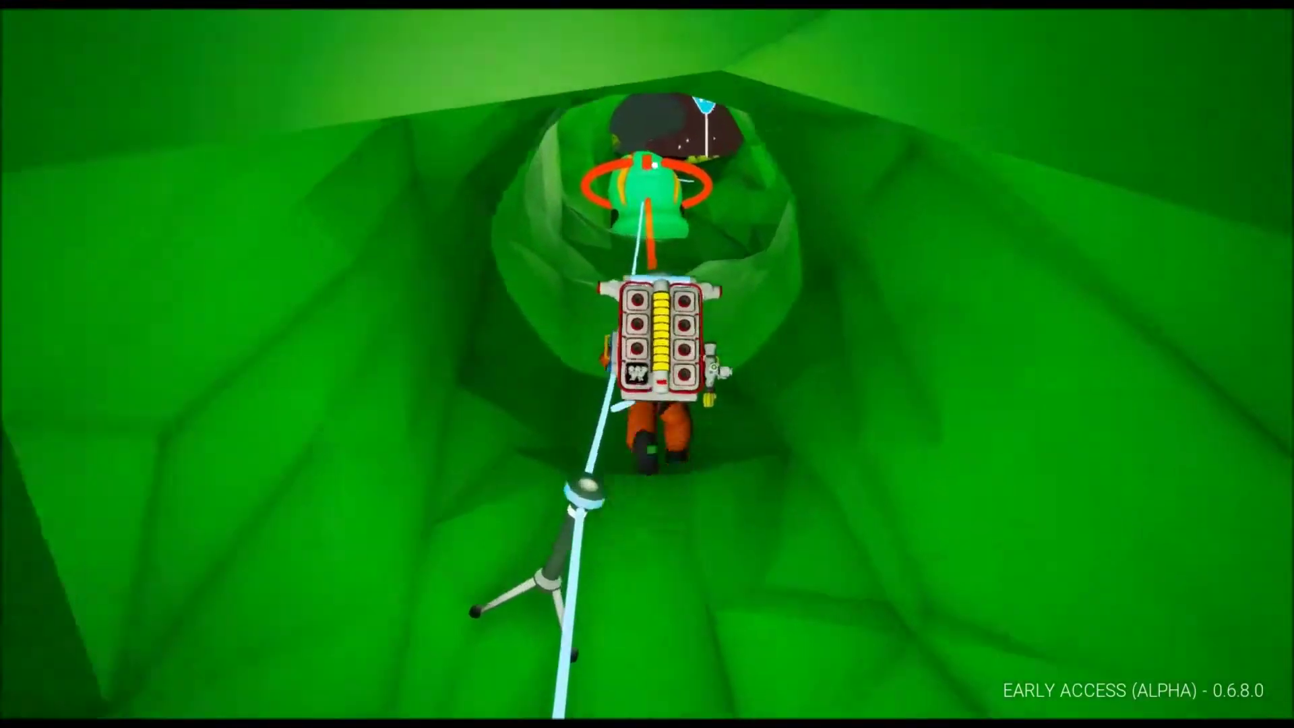
Carry the Unknown research pod up to the base and start a Medium Fabricator print.
drag(655, 165, 592, 132)
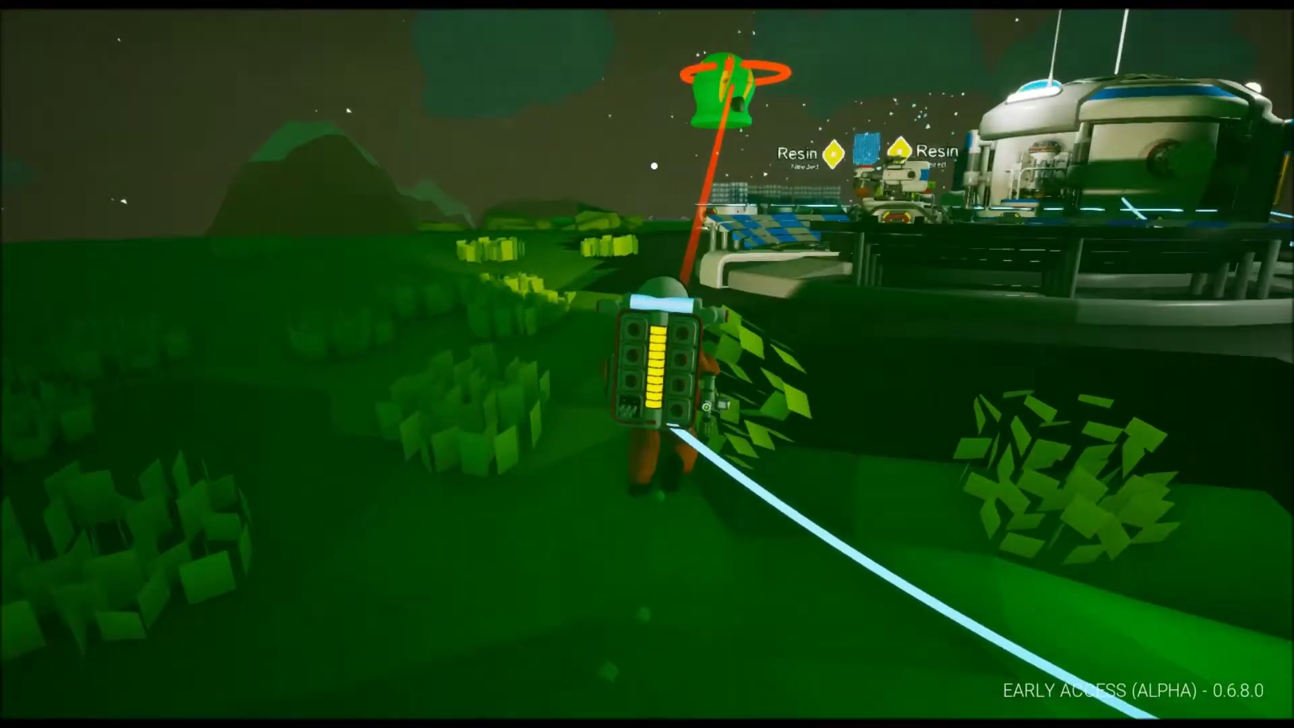
drag(630, 113, 627, 203)
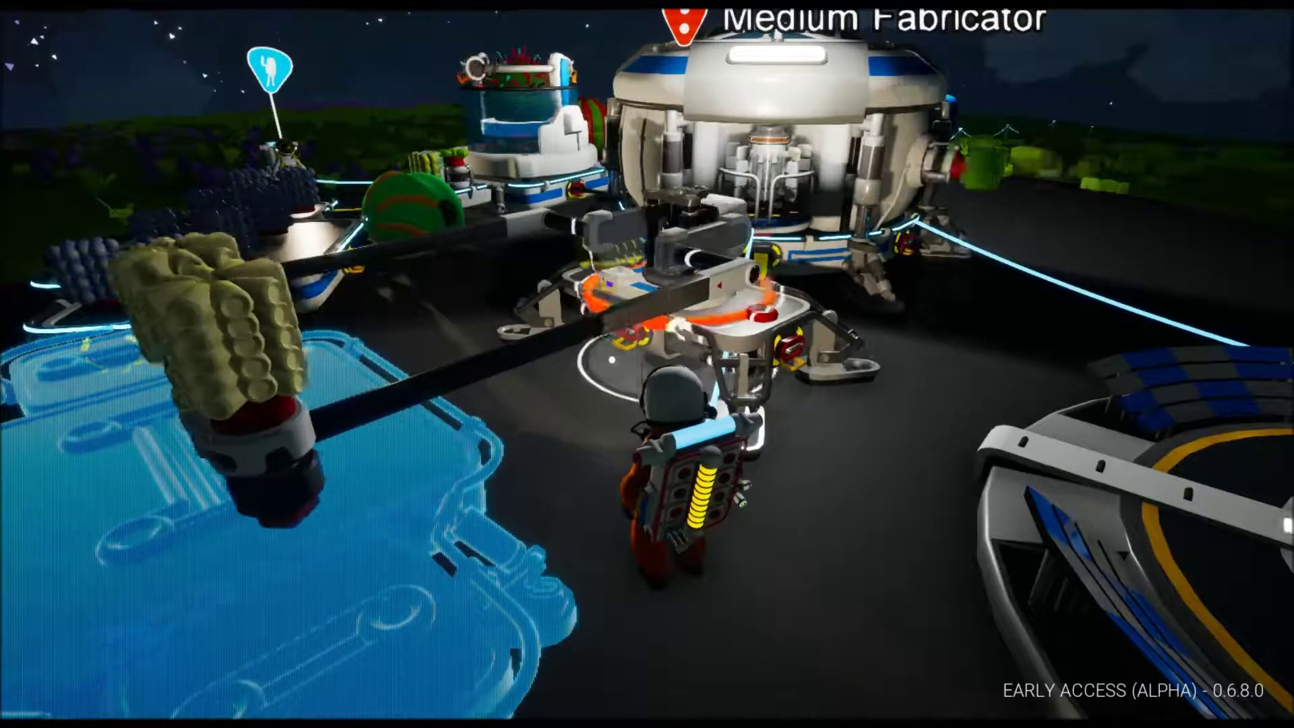
key(e)
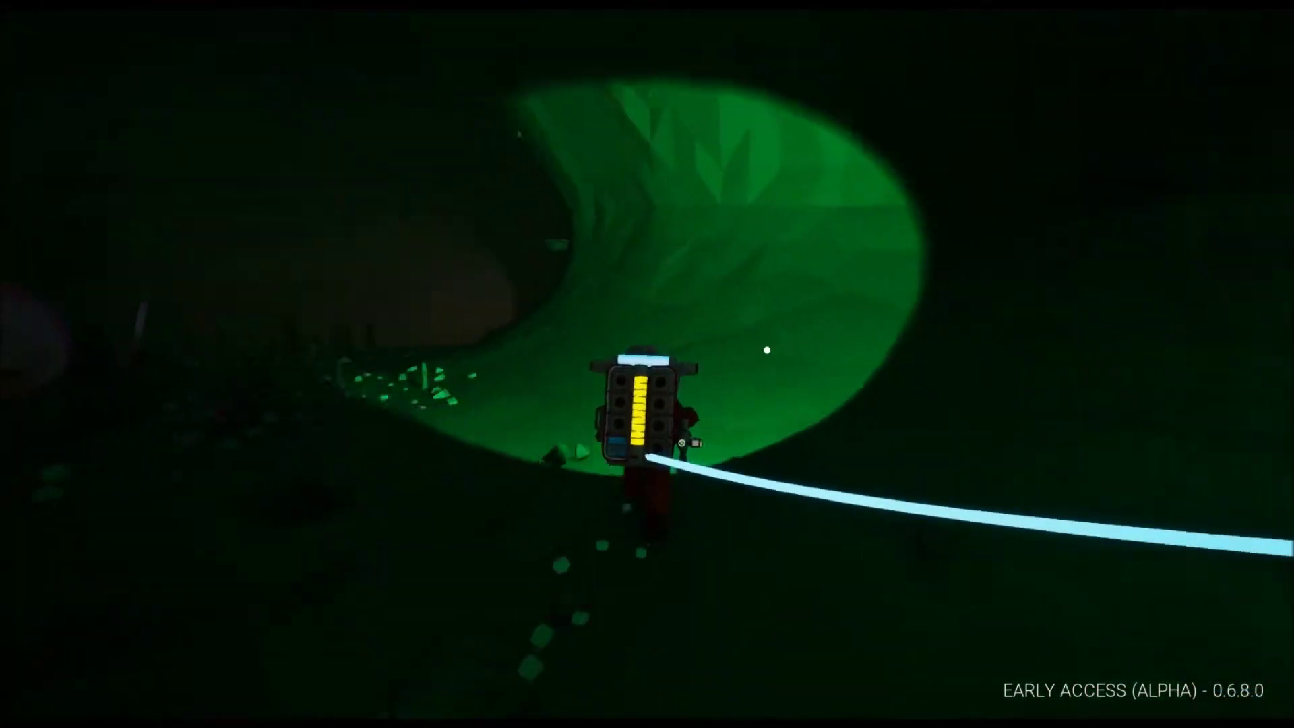
Place three tether posts to light the cave toward the Malachite.
key(t)
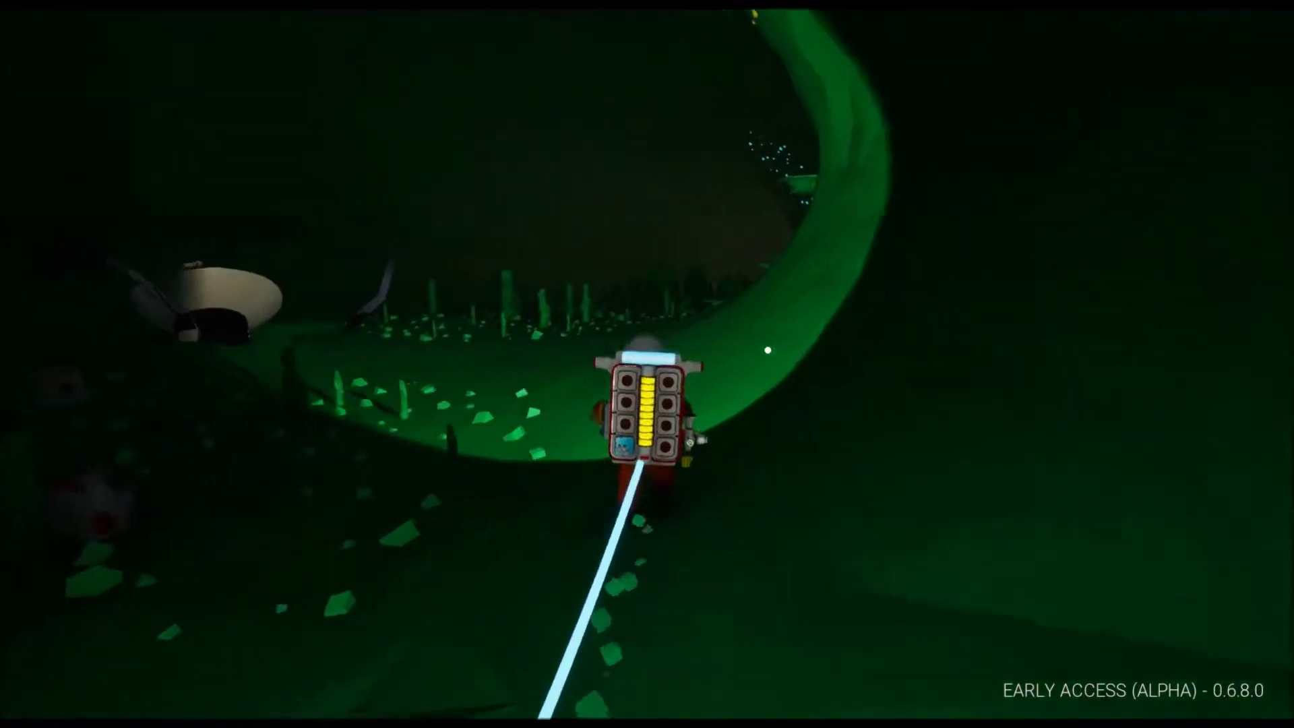
key(t)
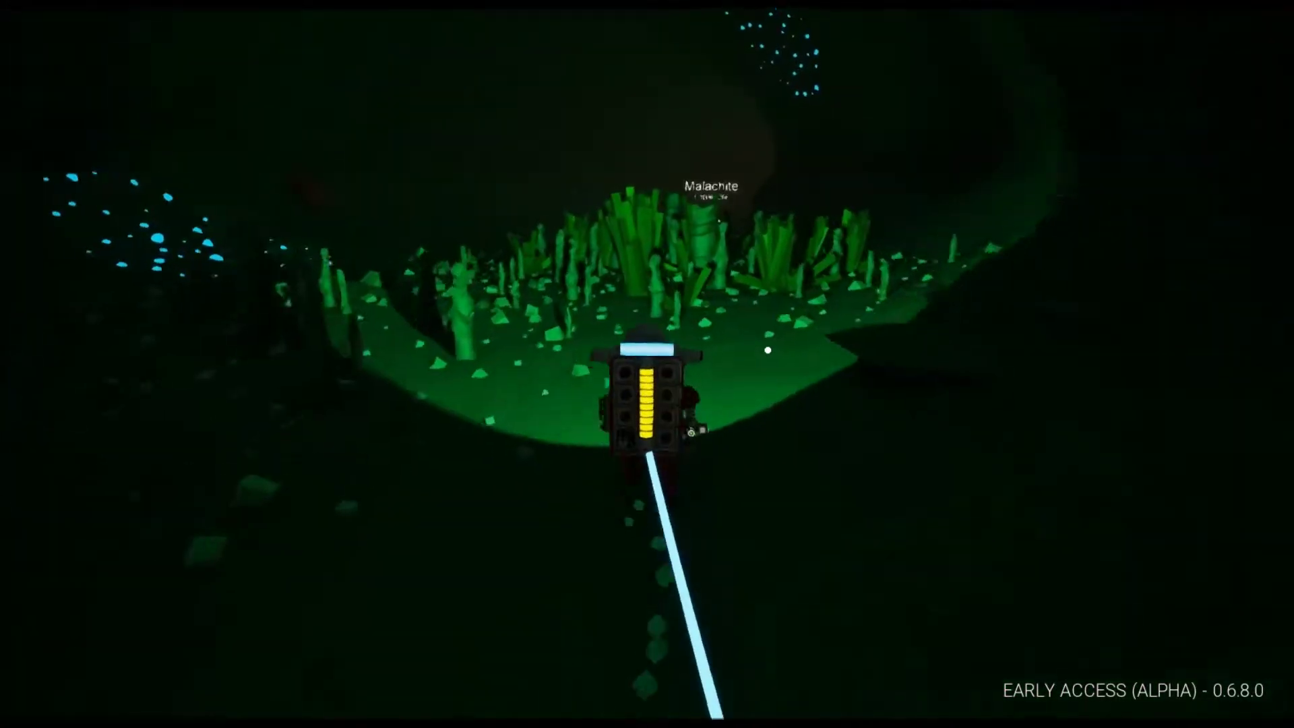
key(t)
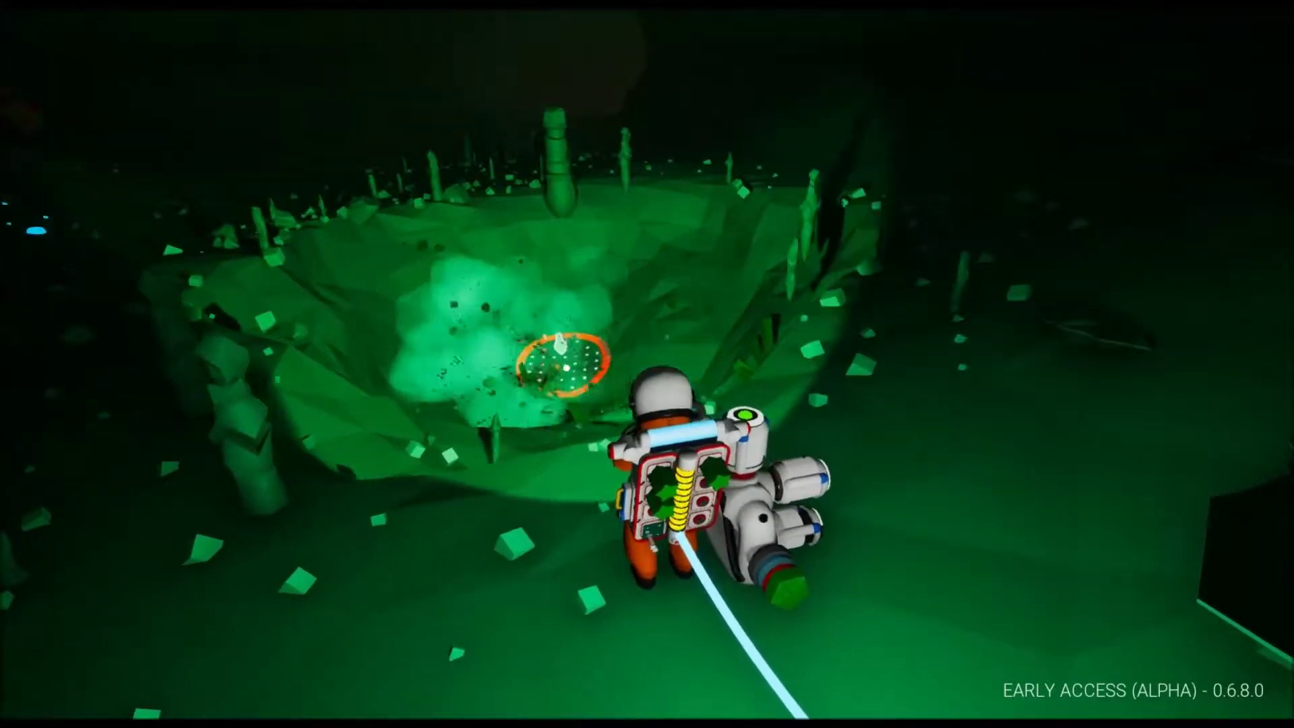
Excavate the Malachite deposit into the backpack.
drag(559, 345, 405, 333)
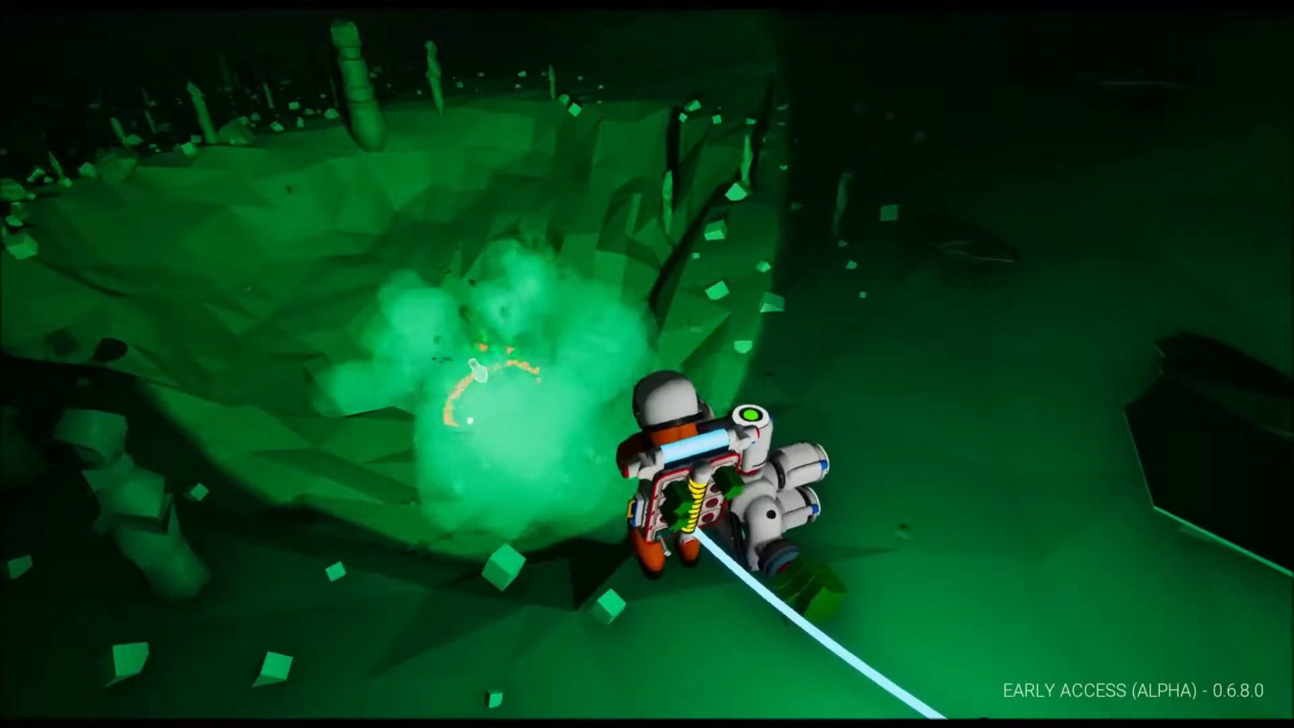
mouse_move(475, 369)
mouse_down()
mouse_move(559, 313)
mouse_move(587, 363)
mouse_move(506, 284)
mouse_move(435, 294)
mouse_move(597, 217)
mouse_move(382, 239)
mouse_up()
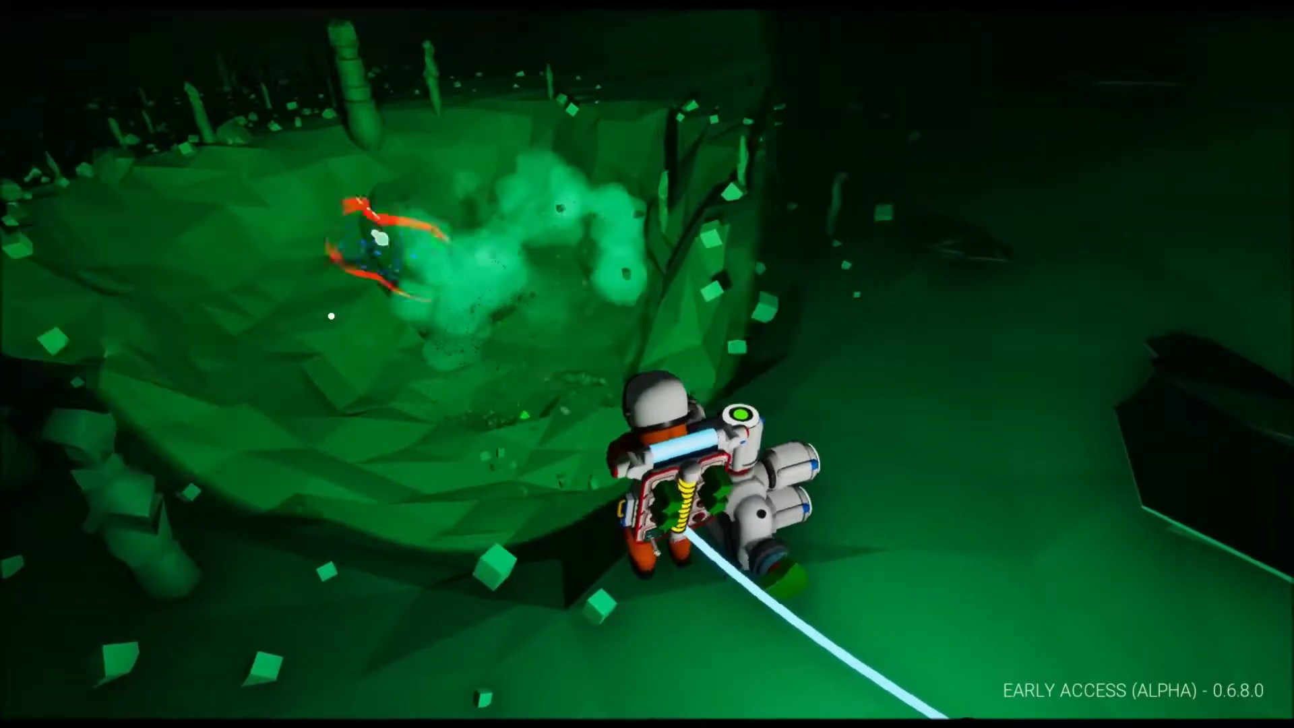
mouse_move(453, 370)
mouse_down()
mouse_move(354, 446)
mouse_move(416, 465)
mouse_up()
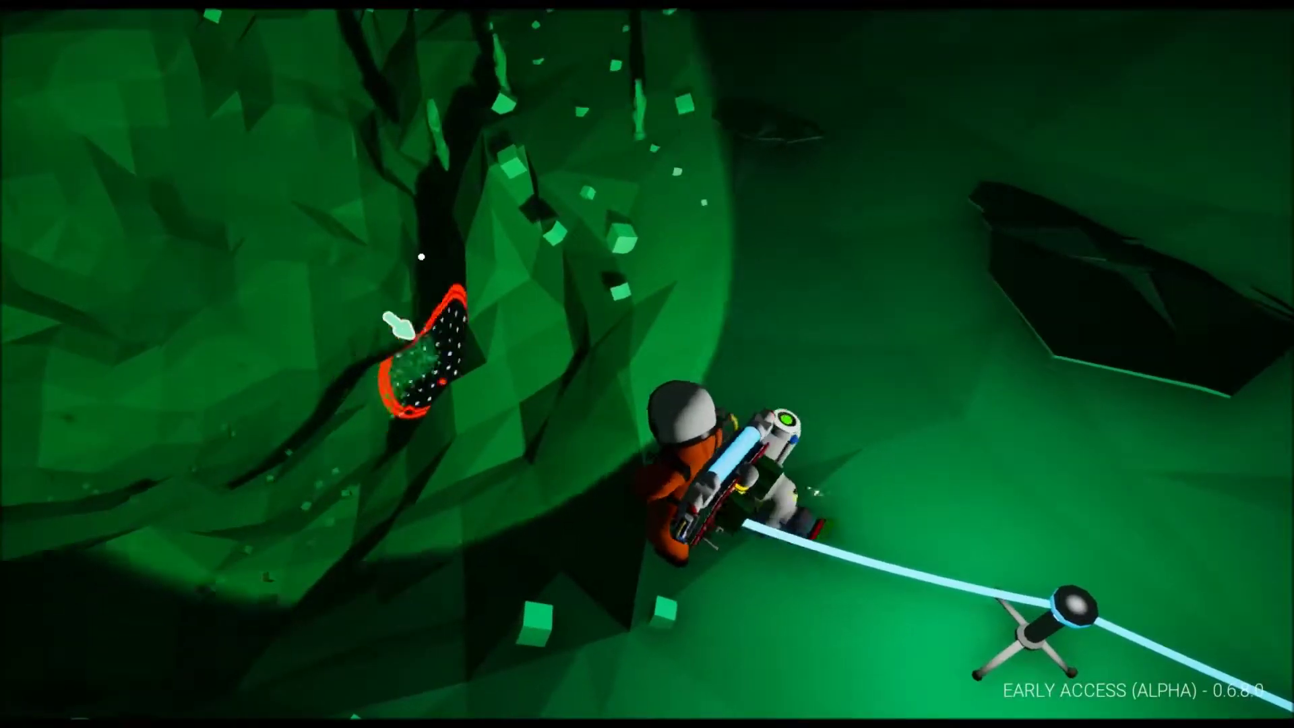
mouse_move(420, 319)
mouse_down()
mouse_move(304, 203)
mouse_move(429, 414)
mouse_up()
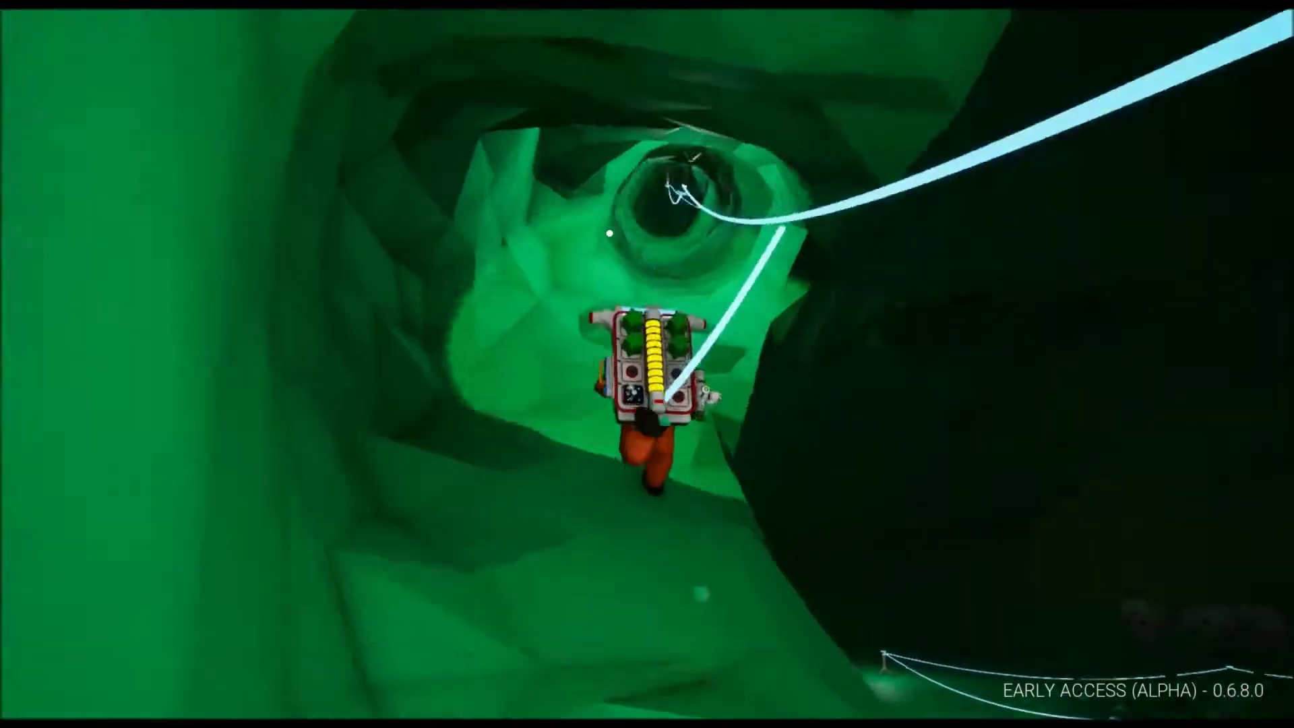
Climb back up the tunnel along the tether and check the backpack's collected resources.
key(w)
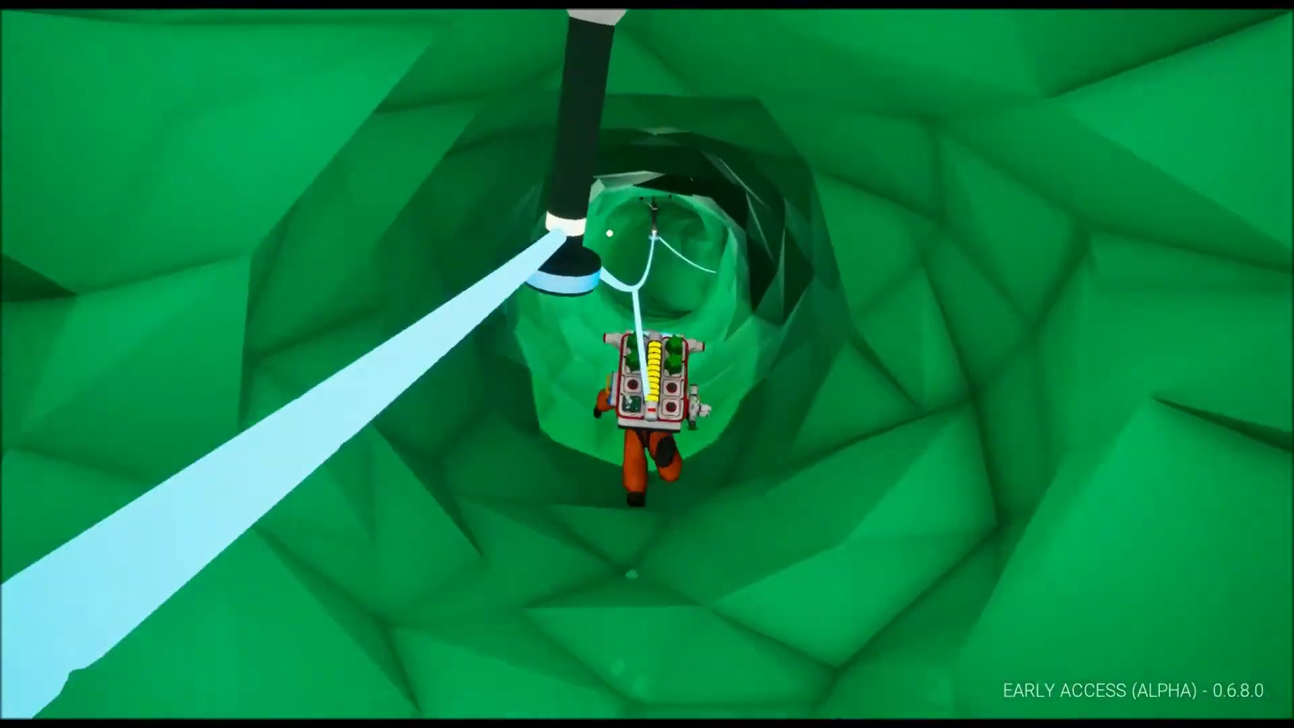
key(w)
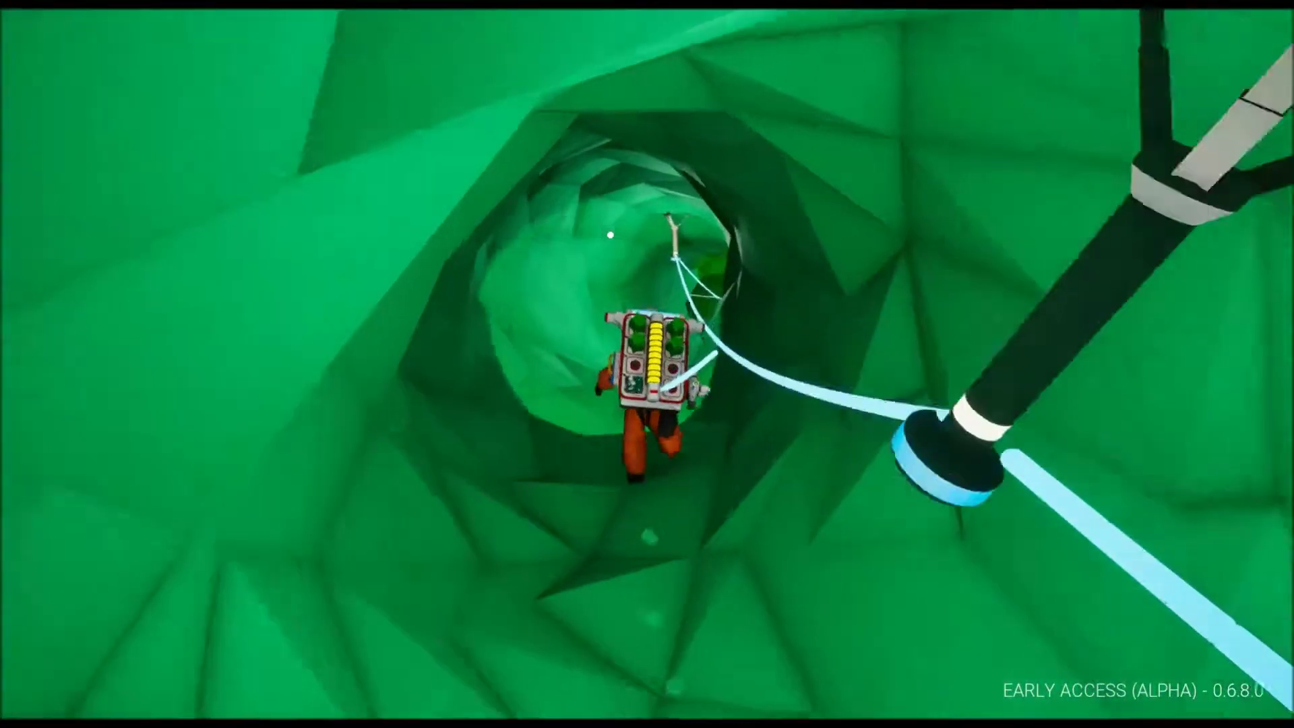
key(w)
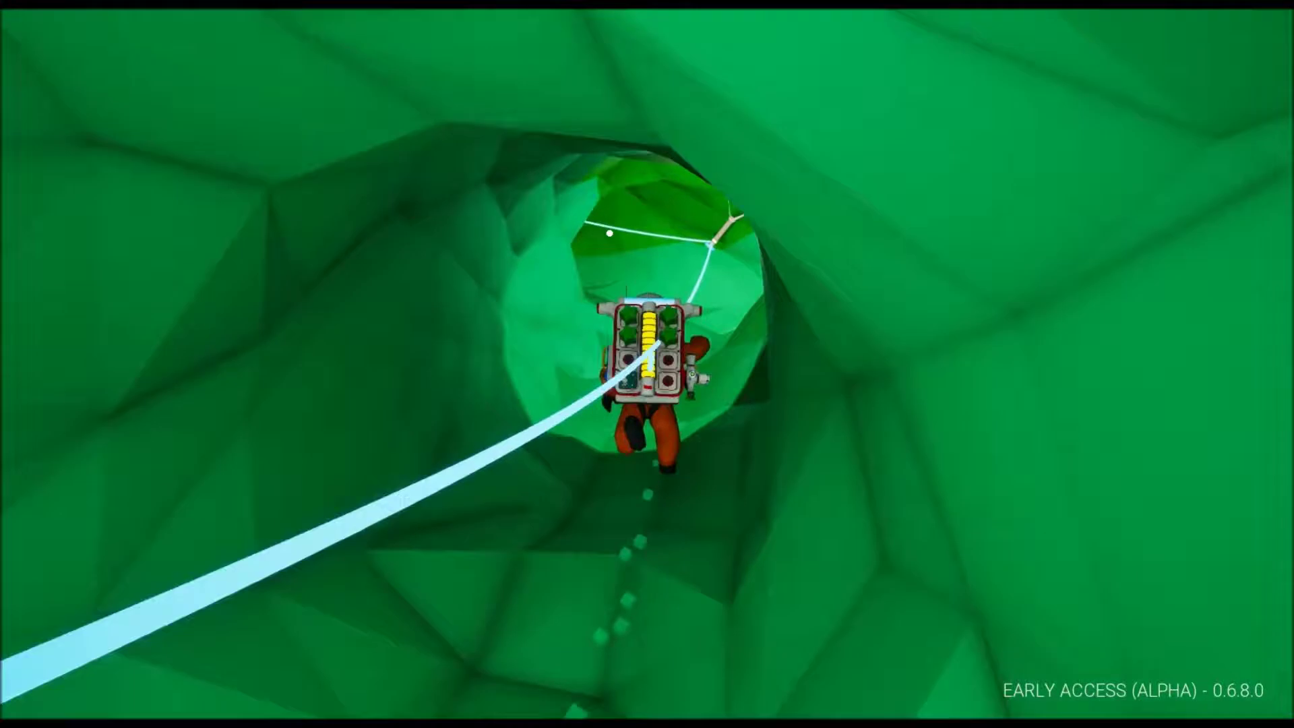
key(w)
key(q)
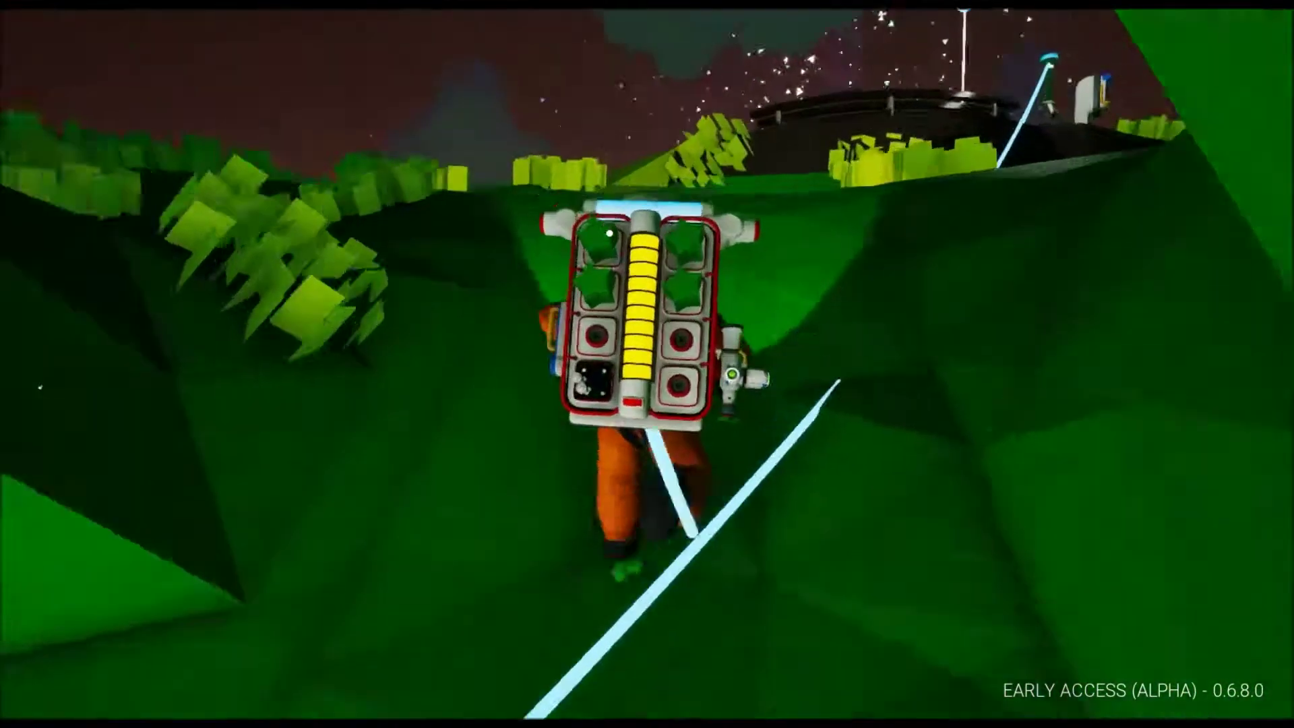
Walk through the base past the habitat and face the smelter module.
key(w)
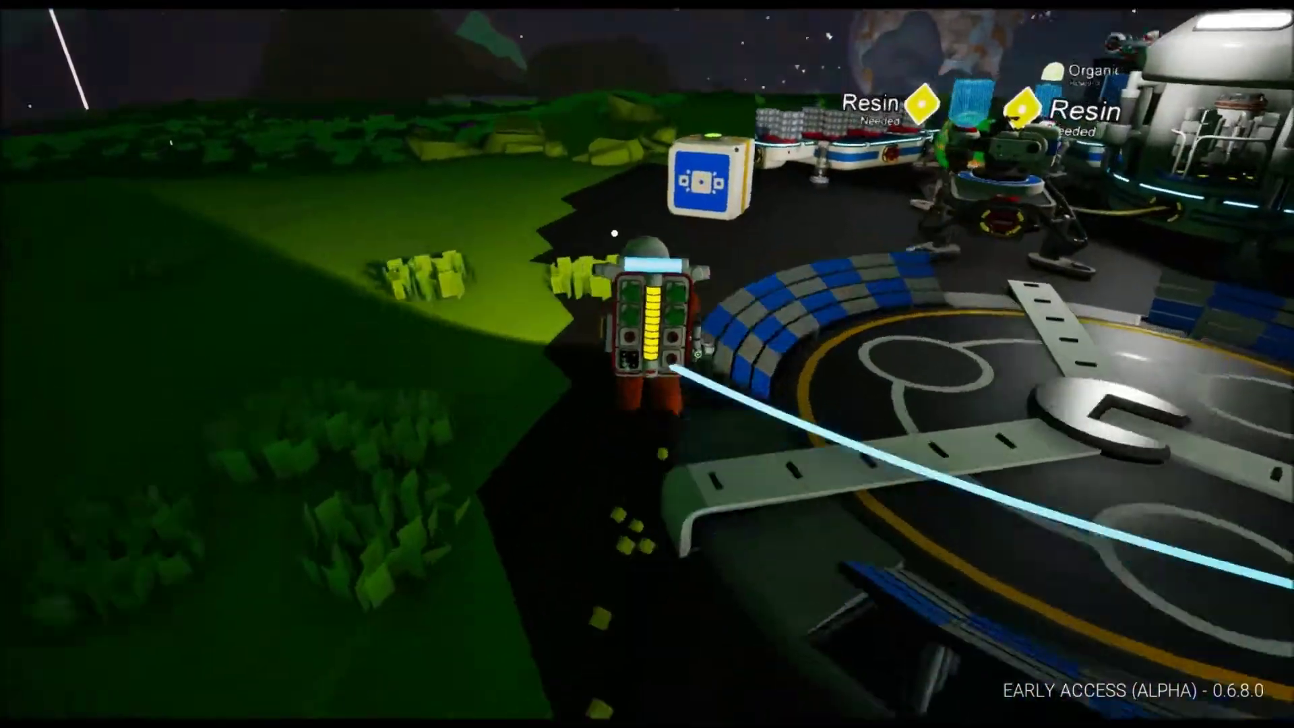
key(w)
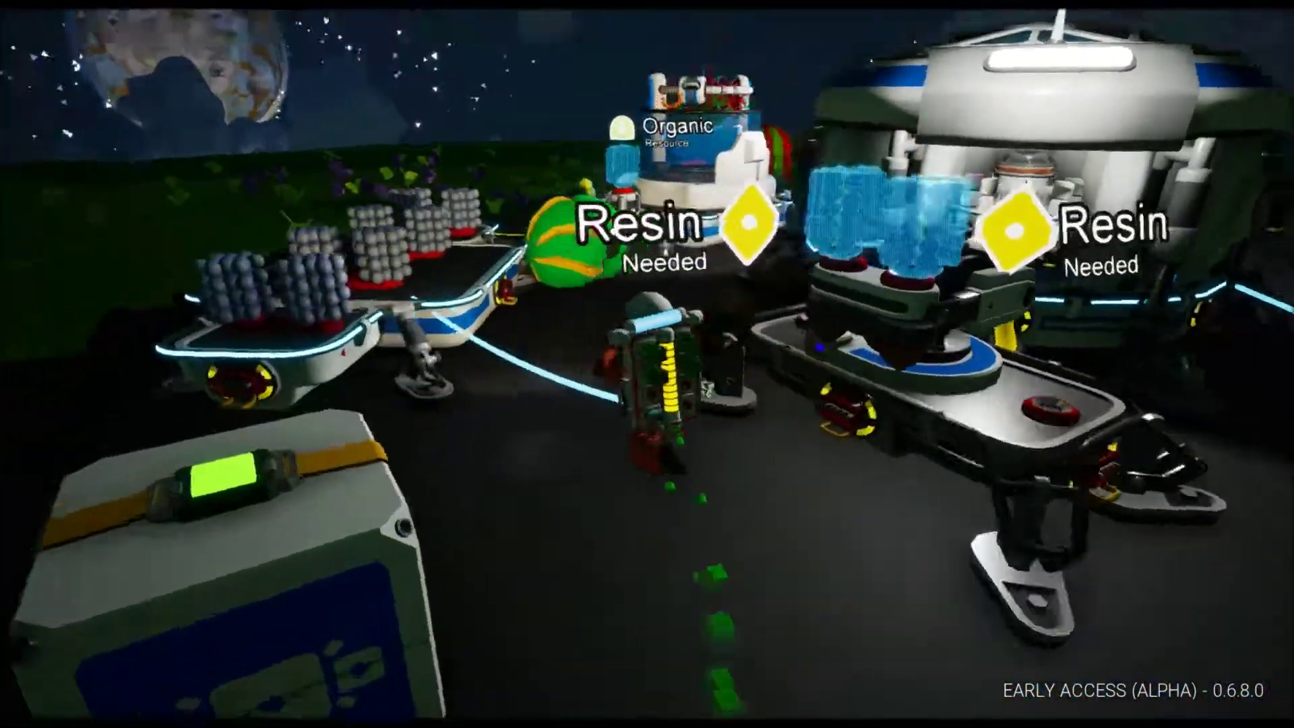
key(w)
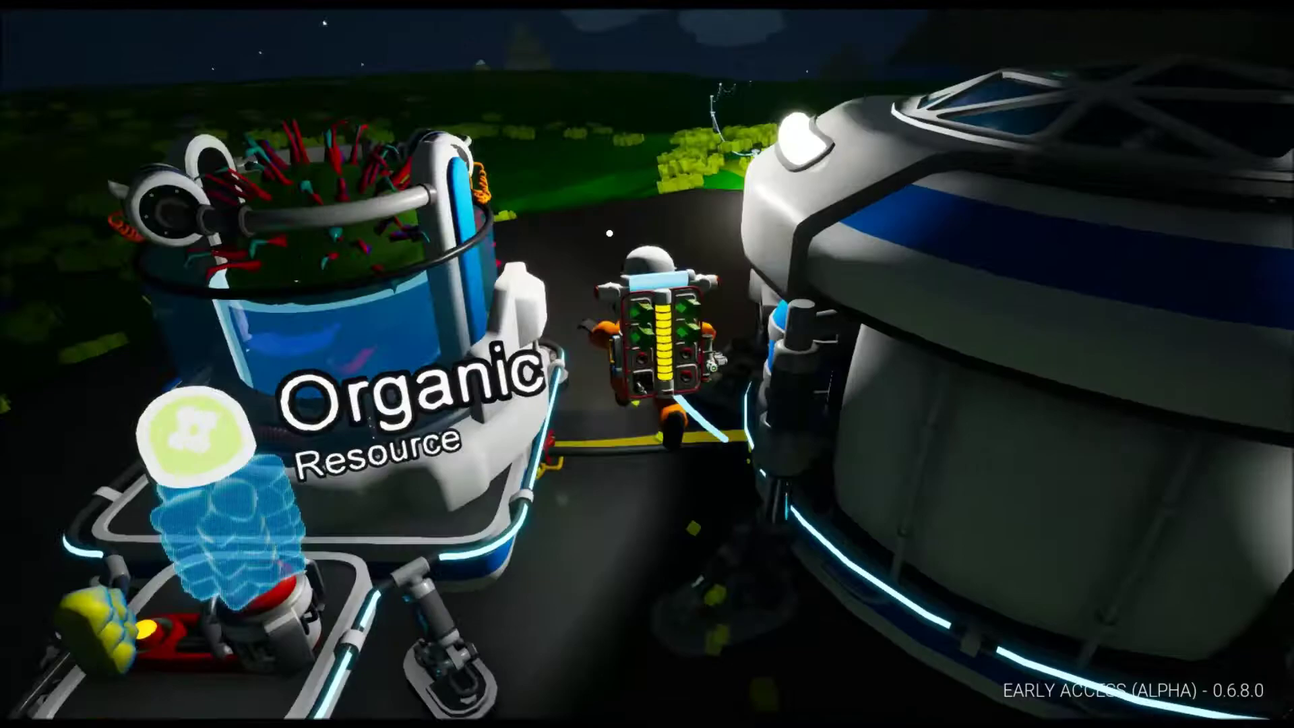
drag(647, 365, 304, 364)
key(w)
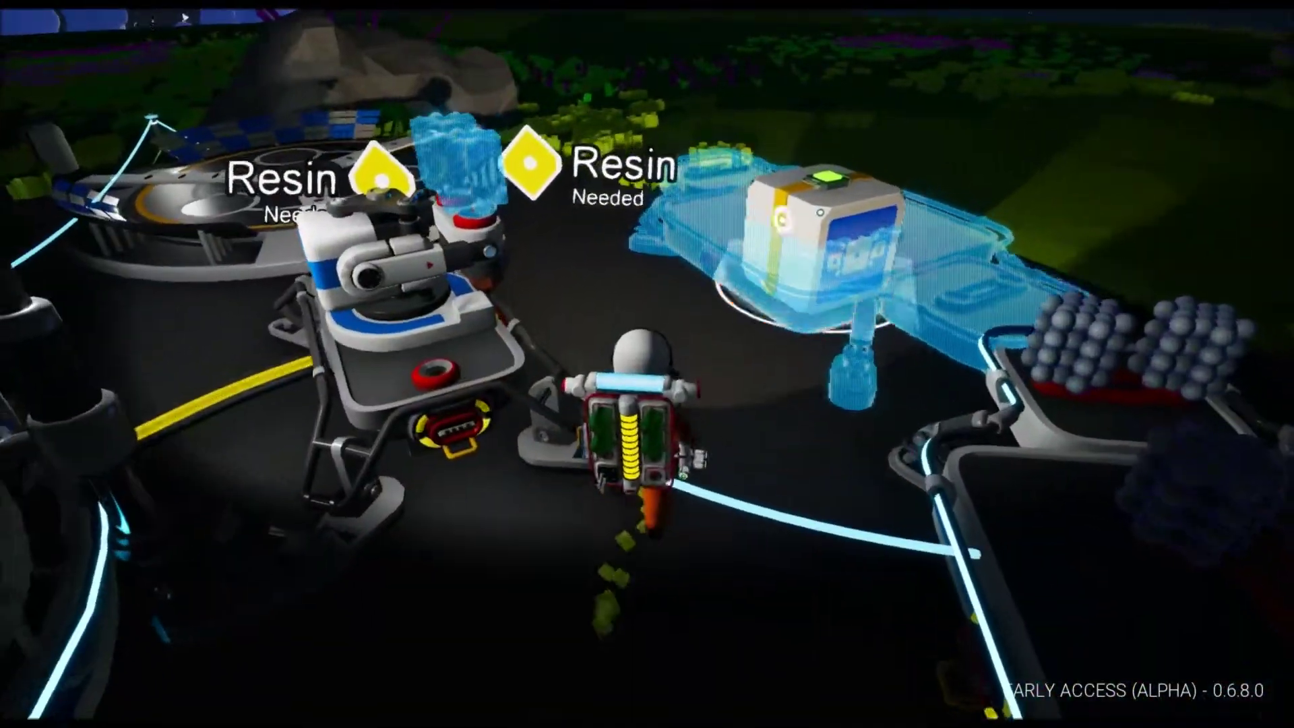
mouse_move(648, 364)
mouse_down()
mouse_move(582, 247)
mouse_move(923, 113)
mouse_up()
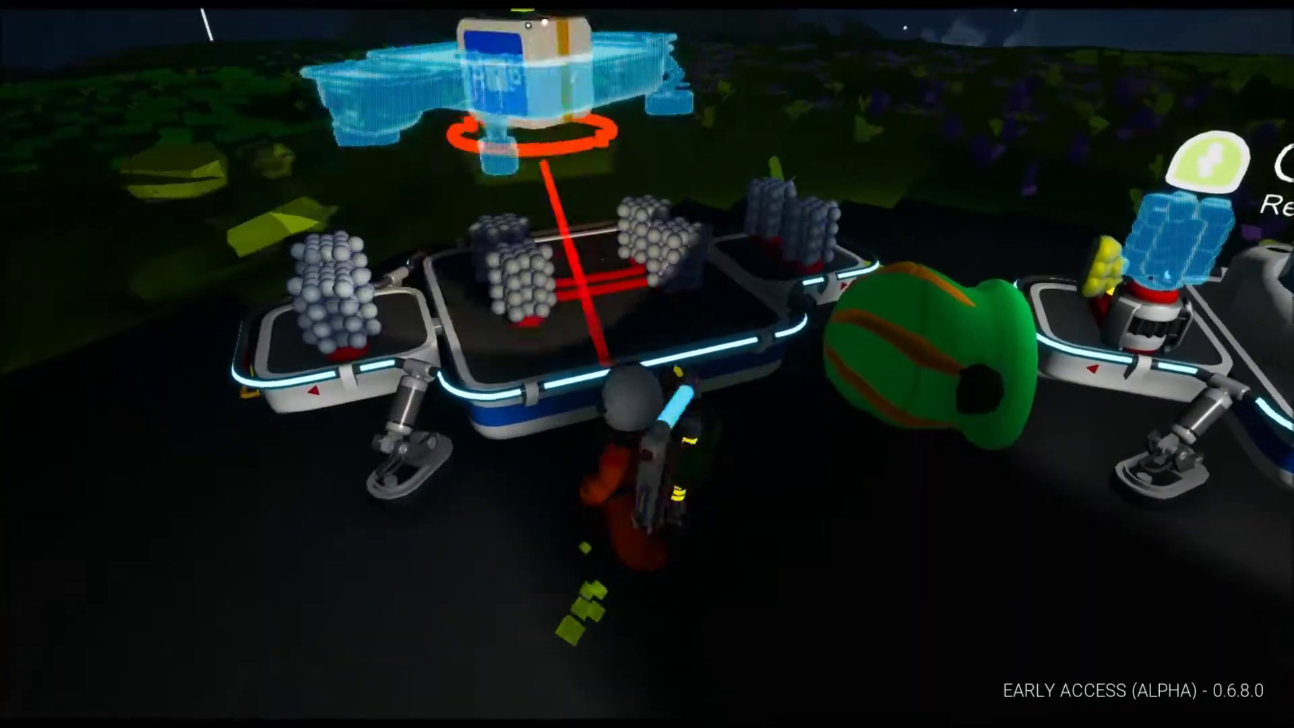
drag(890, 178, 878, 189)
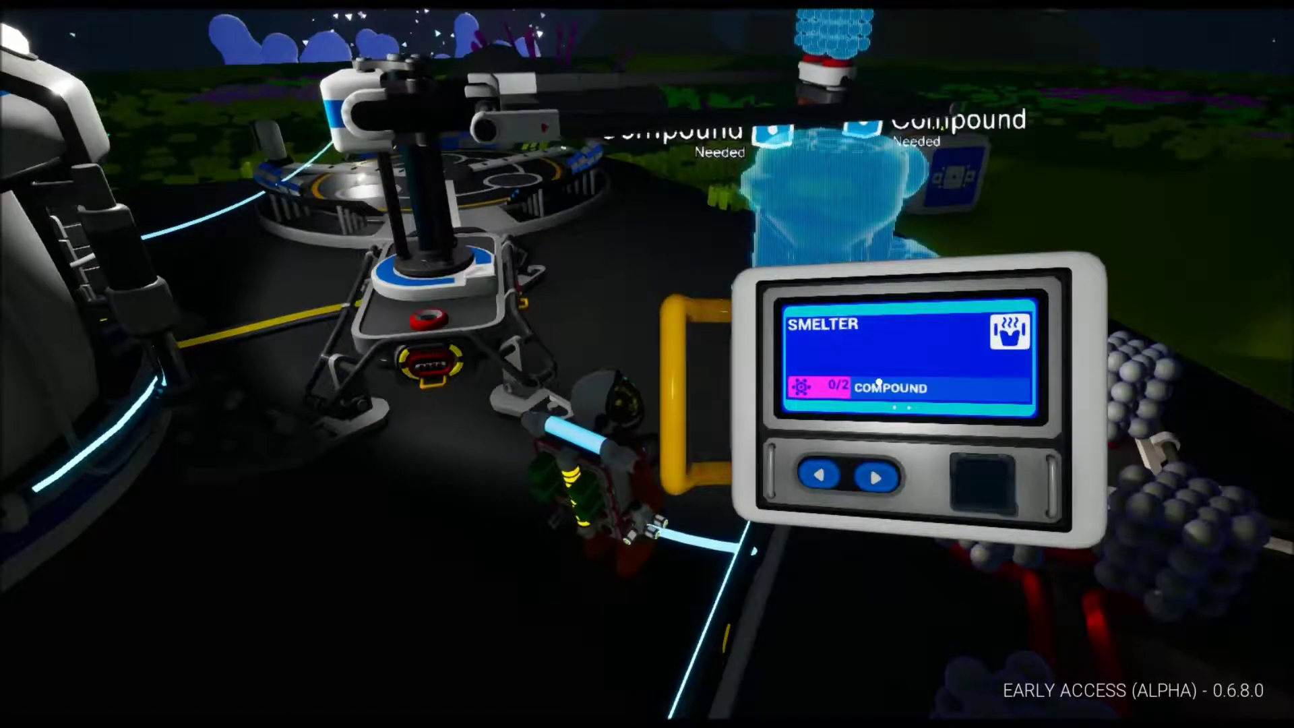
Feed a Compound bundle into the smelter and pick up a Compound stack.
click(1192, 511)
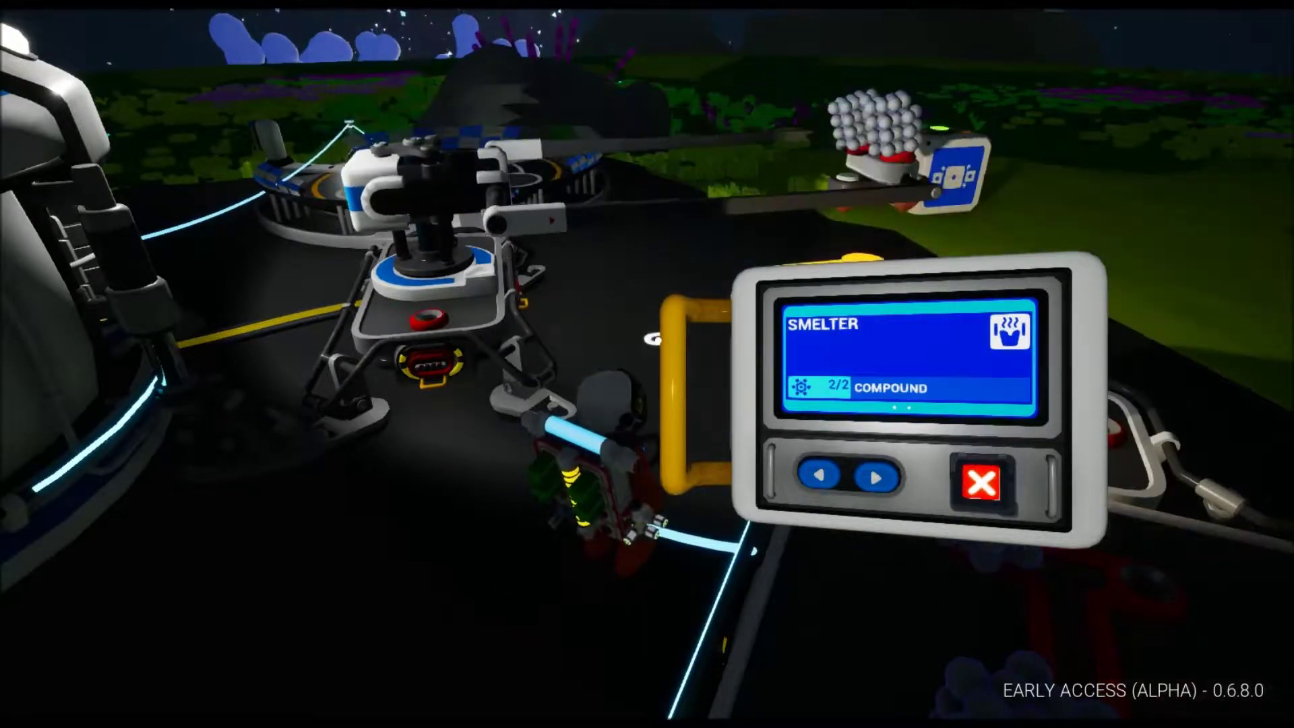
right_click(863, 349)
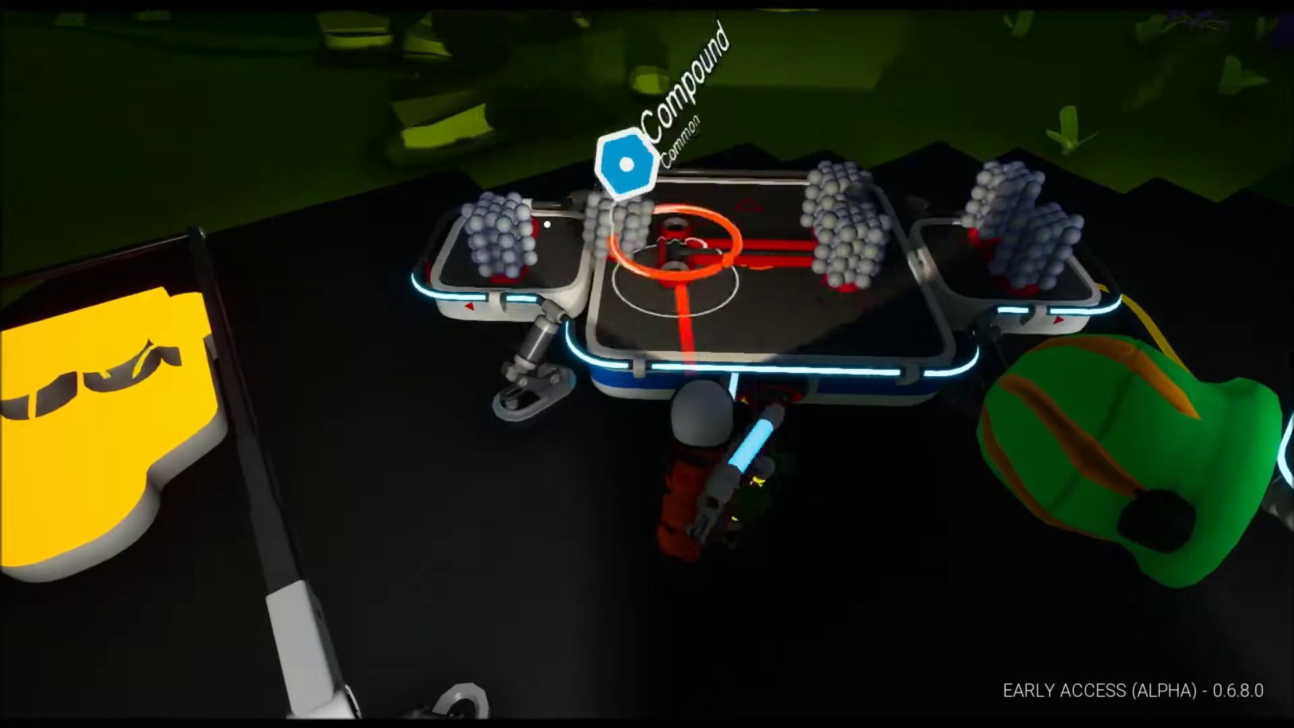
drag(628, 162, 547, 224)
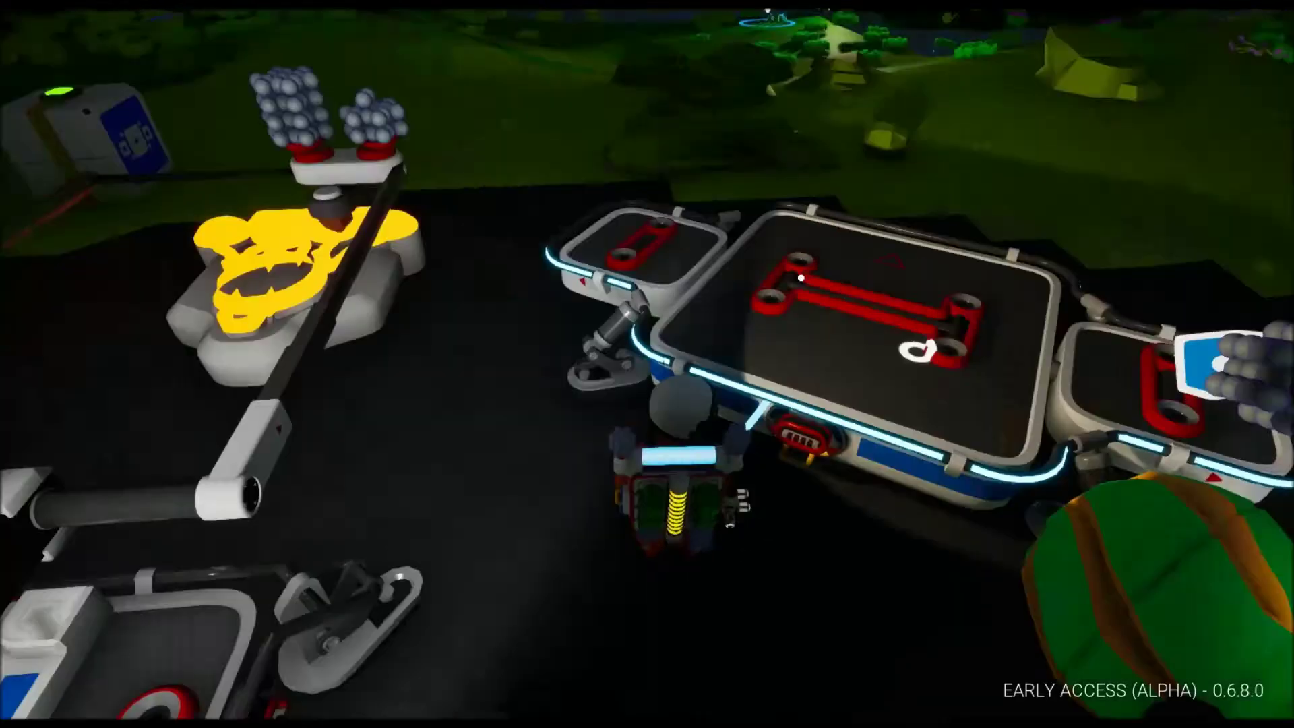
Walk away from the base across the grass toward the rock by the cave.
drag(910, 364, 405, 364)
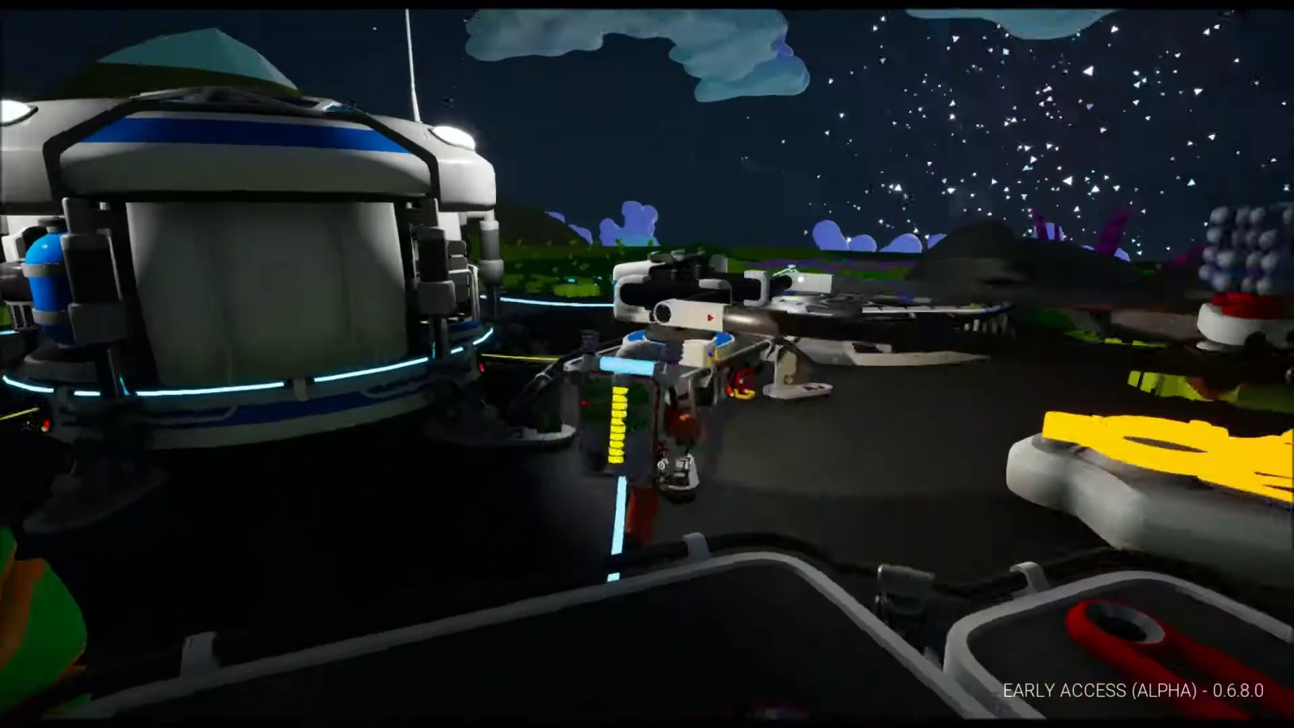
key(w)
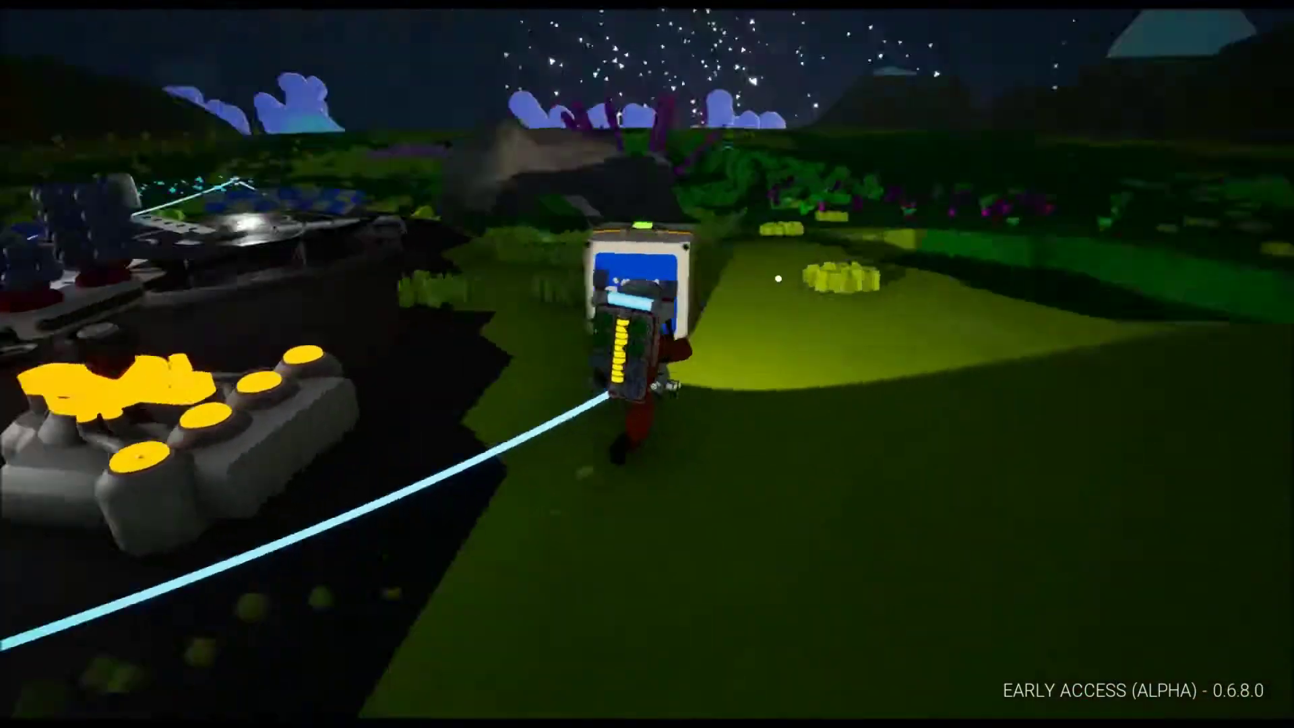
key(w)
drag(404, 364, 911, 364)
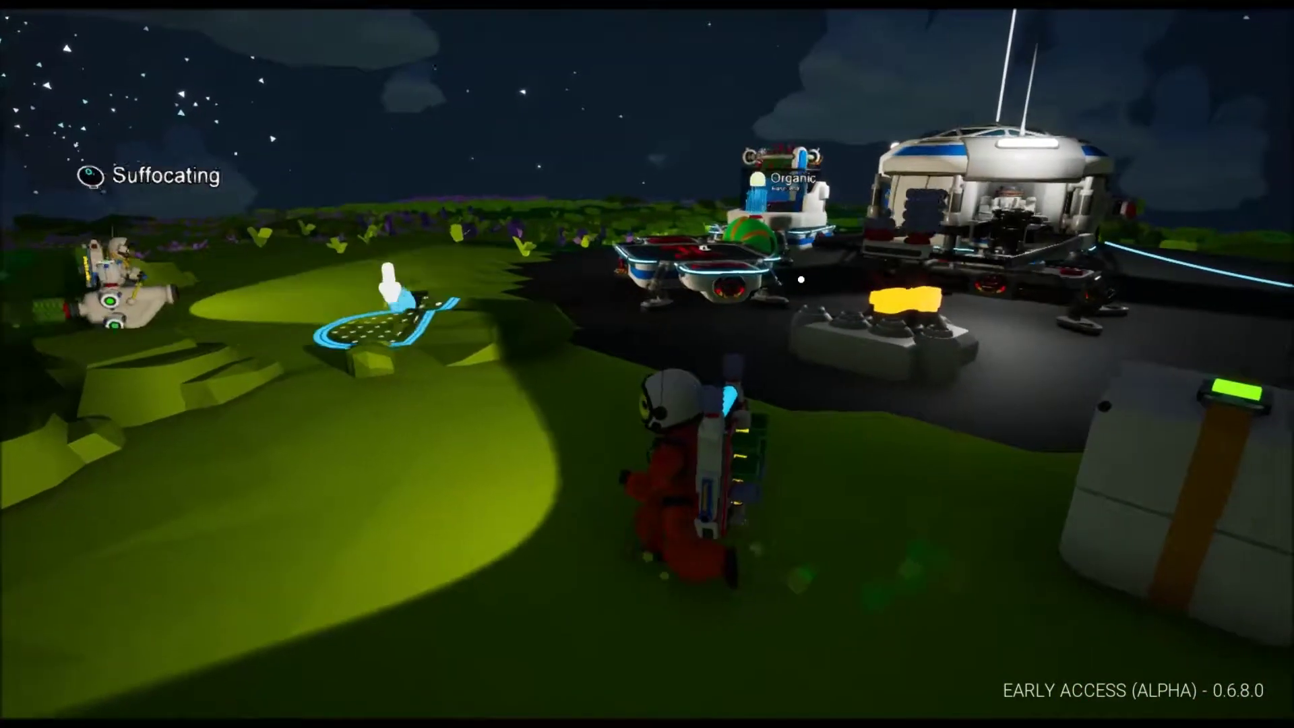
key(w)
drag(910, 364, 304, 365)
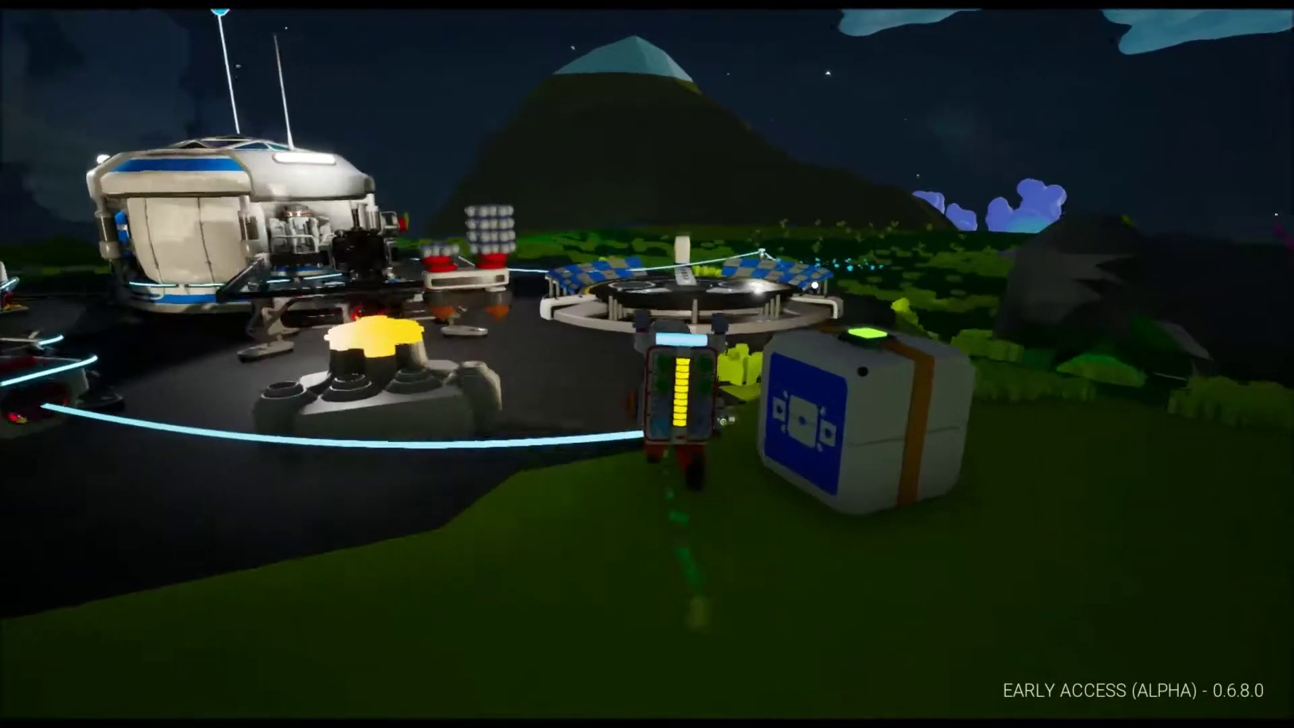
key(w)
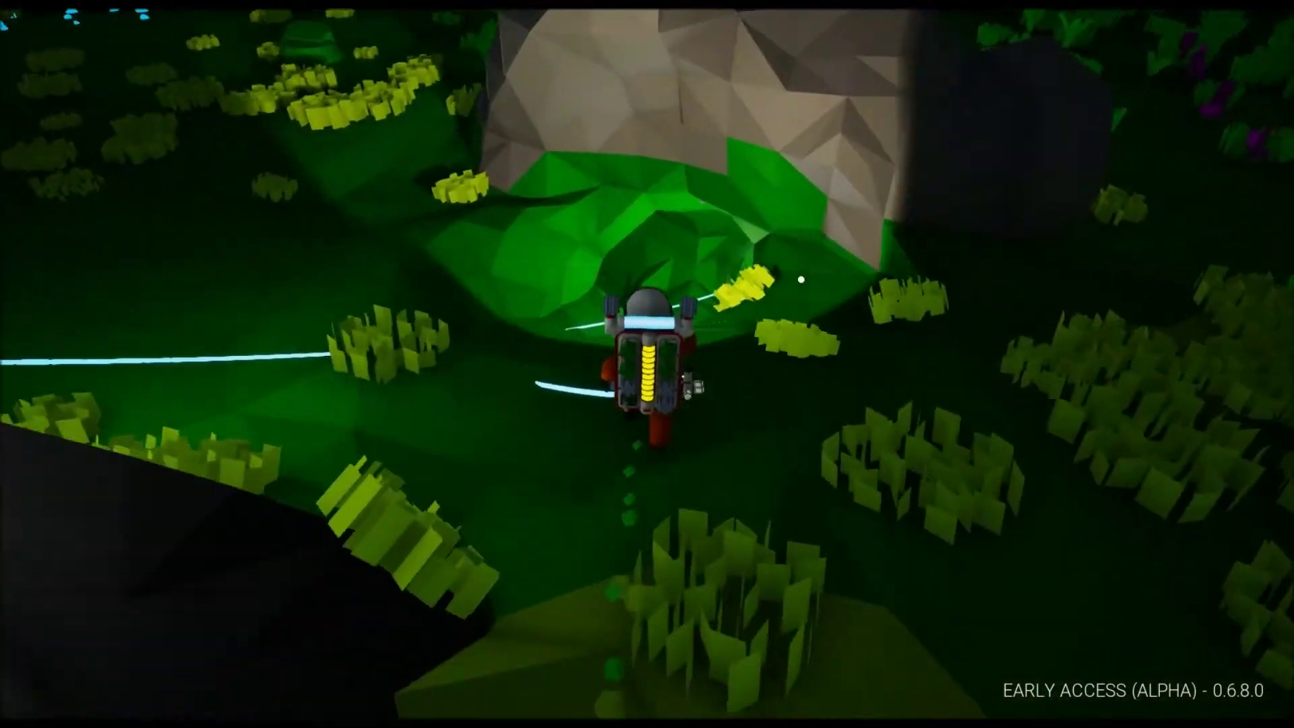
Enter the cave opening and rearrange the malachite among the backpack slots.
key(w)
scroll(801, 279, up, 5)
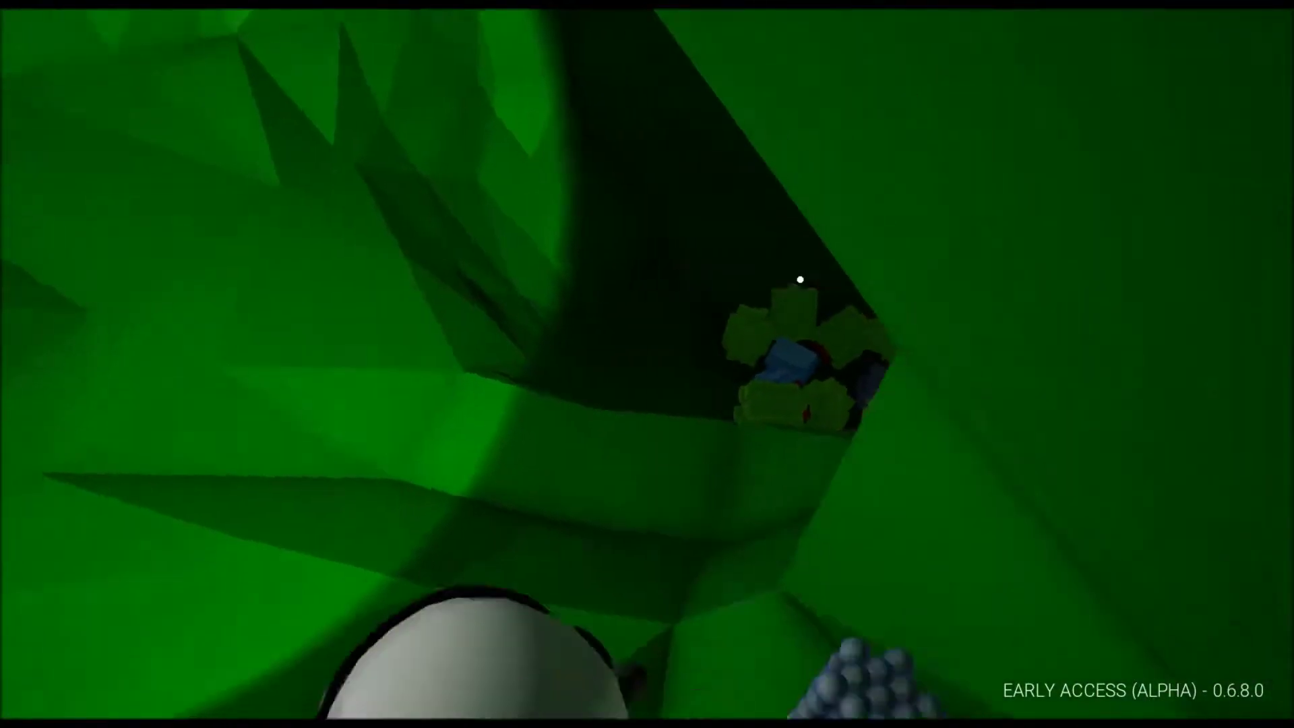
scroll(800, 280, down, 5)
mouse_move(801, 280)
mouse_down()
mouse_move(518, 396)
mouse_move(419, 359)
mouse_up()
key(q)
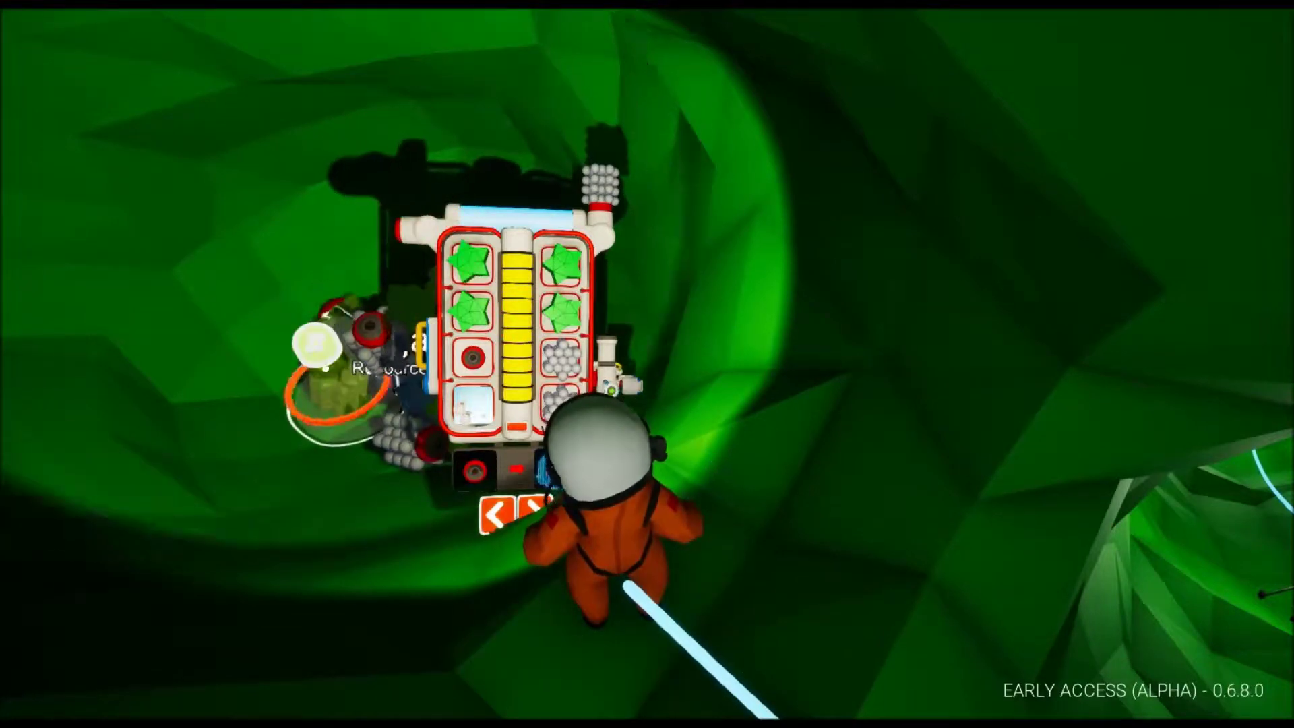
drag(378, 300, 600, 147)
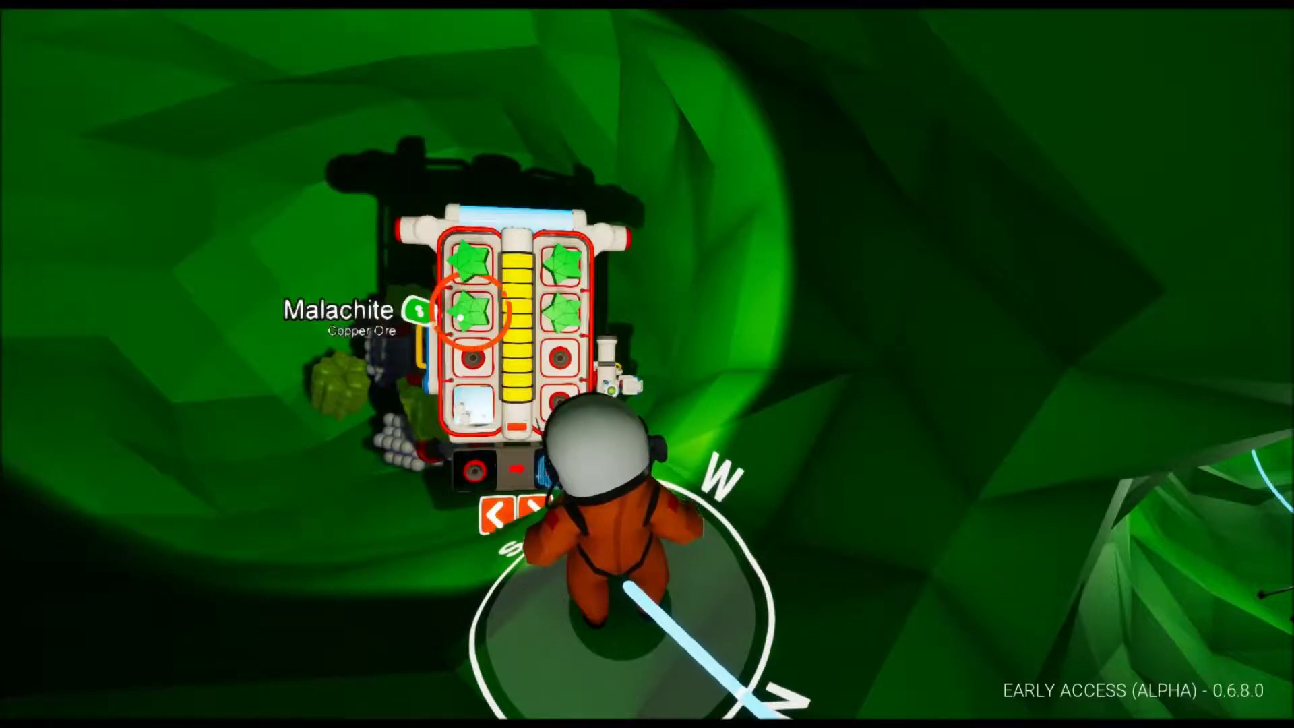
Walk along the tether and climb out of the cave to the surface.
drag(607, 405, 405, 303)
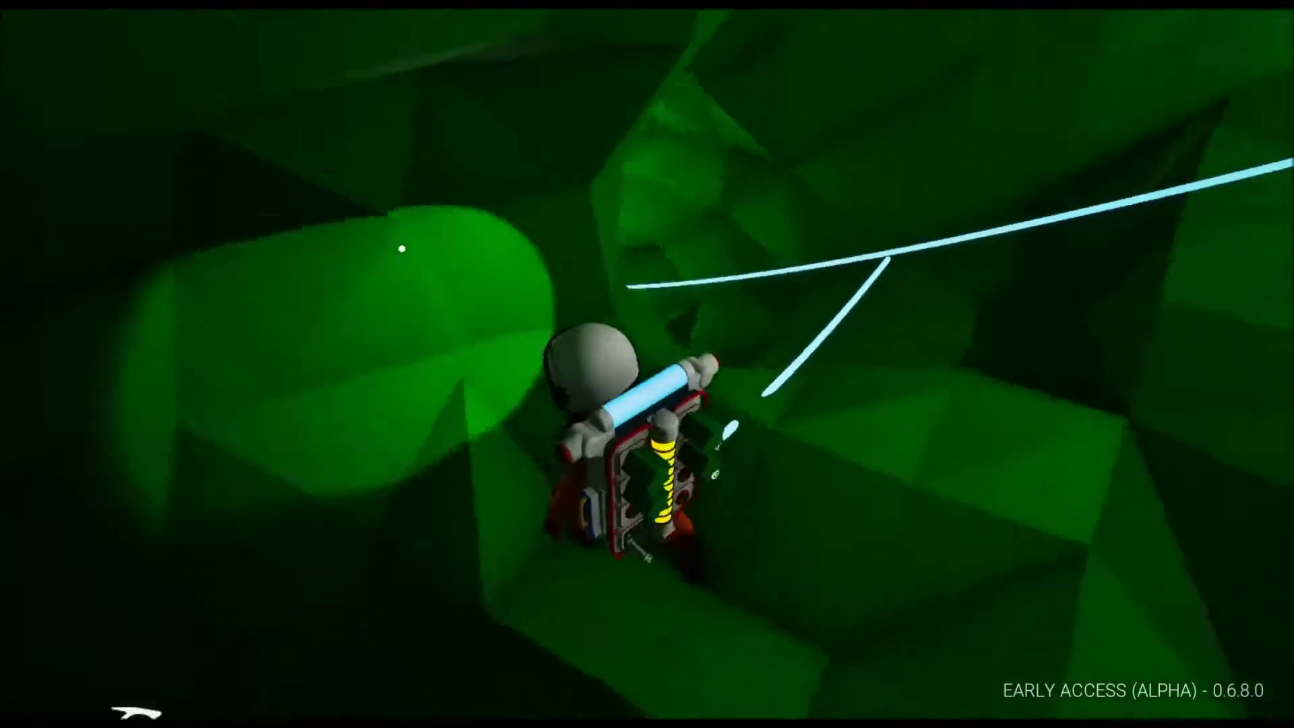
key(w)
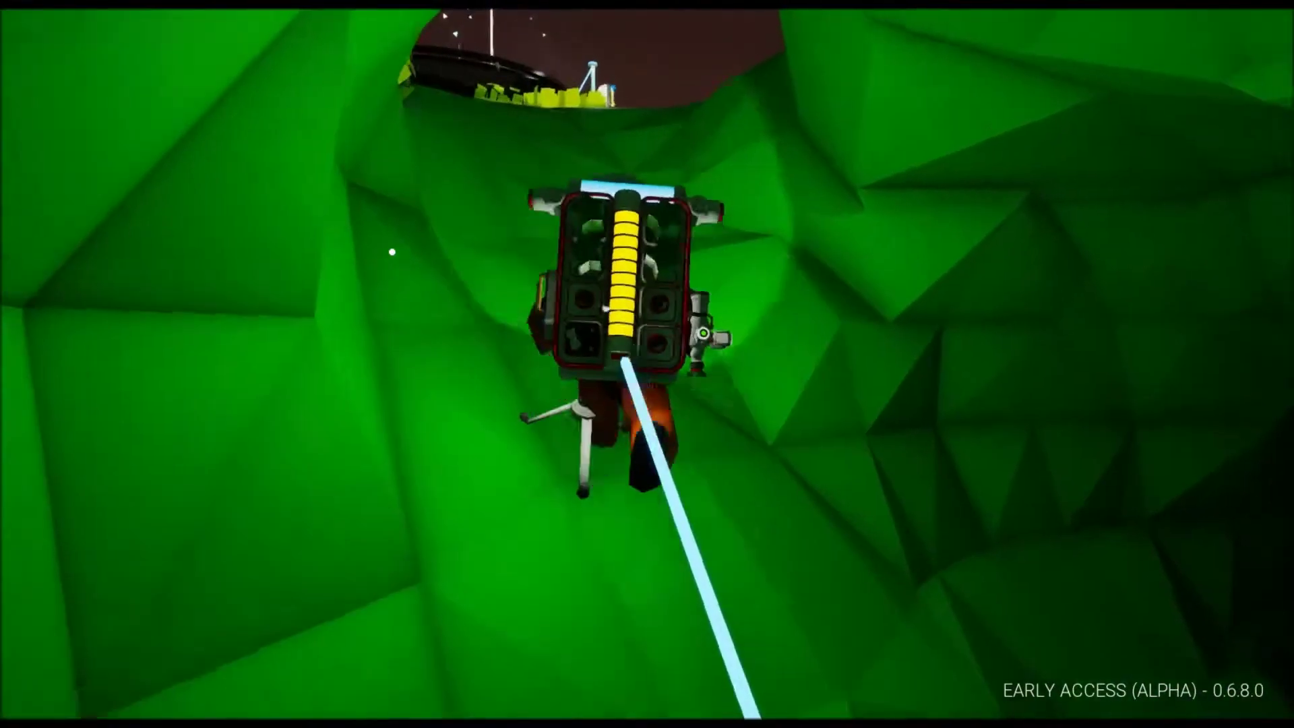
key(w)
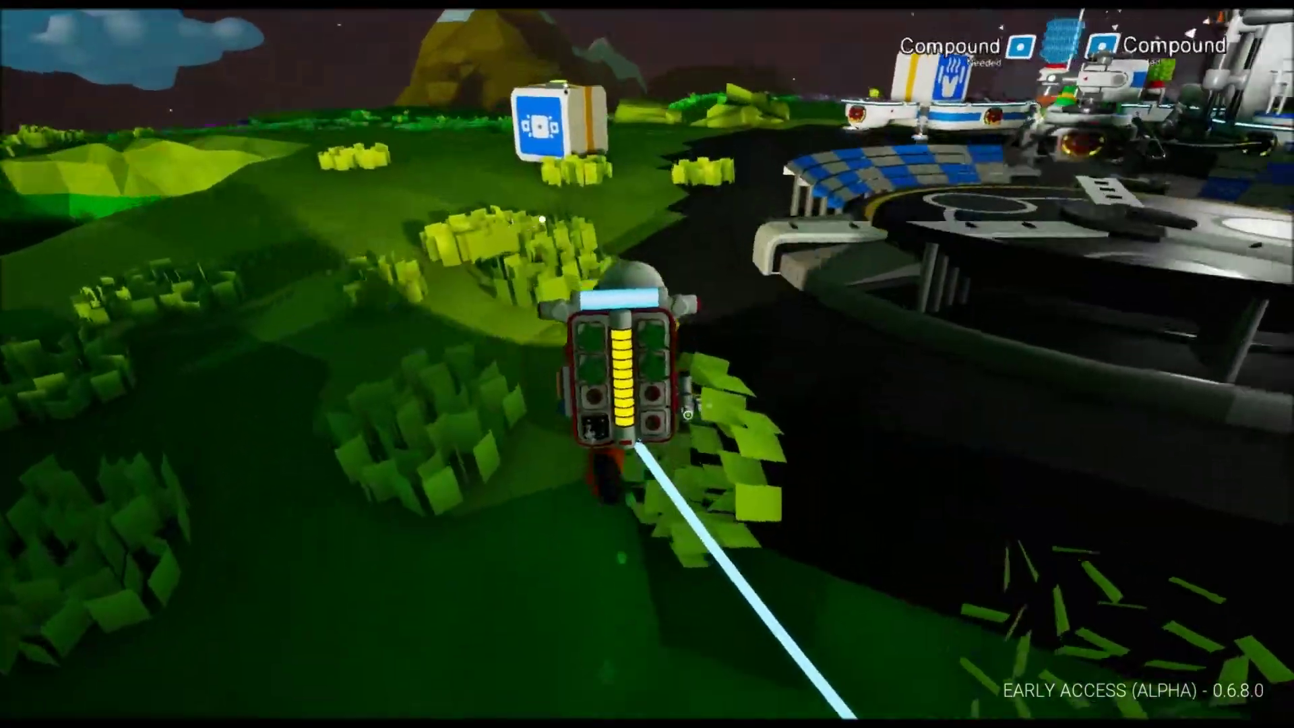
Load the malachite from the backpack into the smelter and switch it on.
key(w)
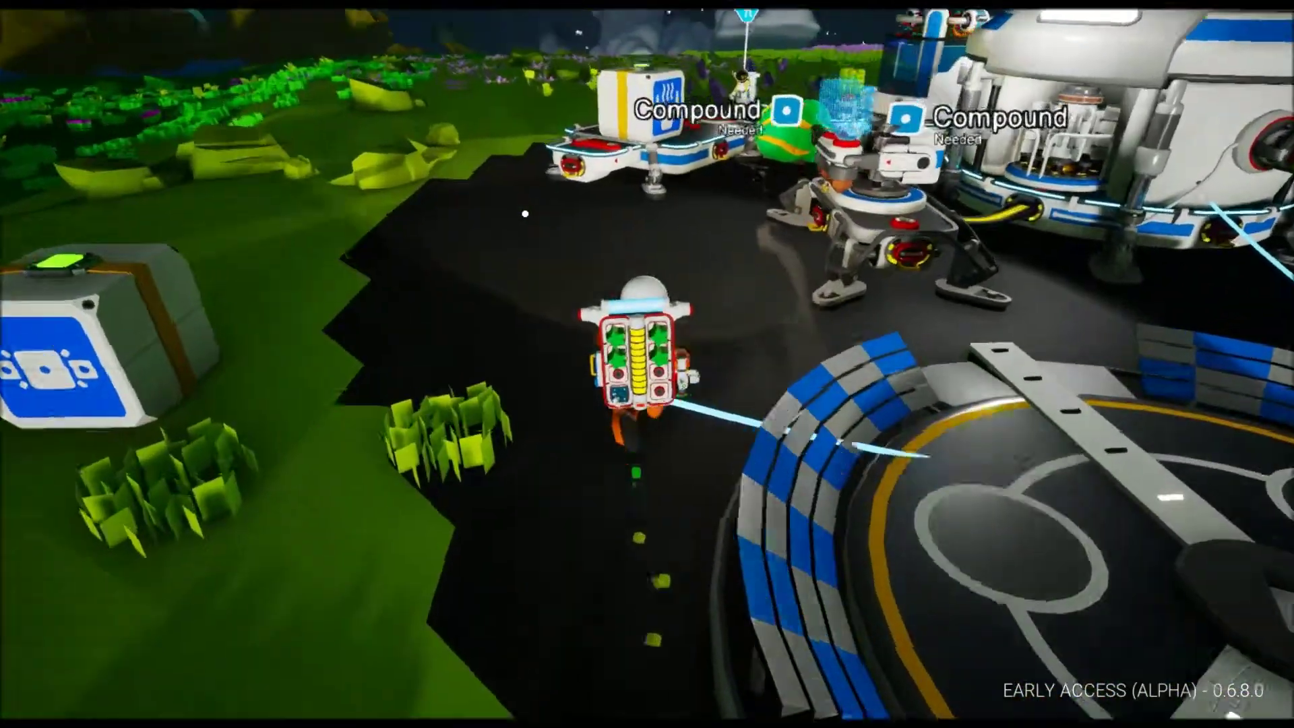
key(w)
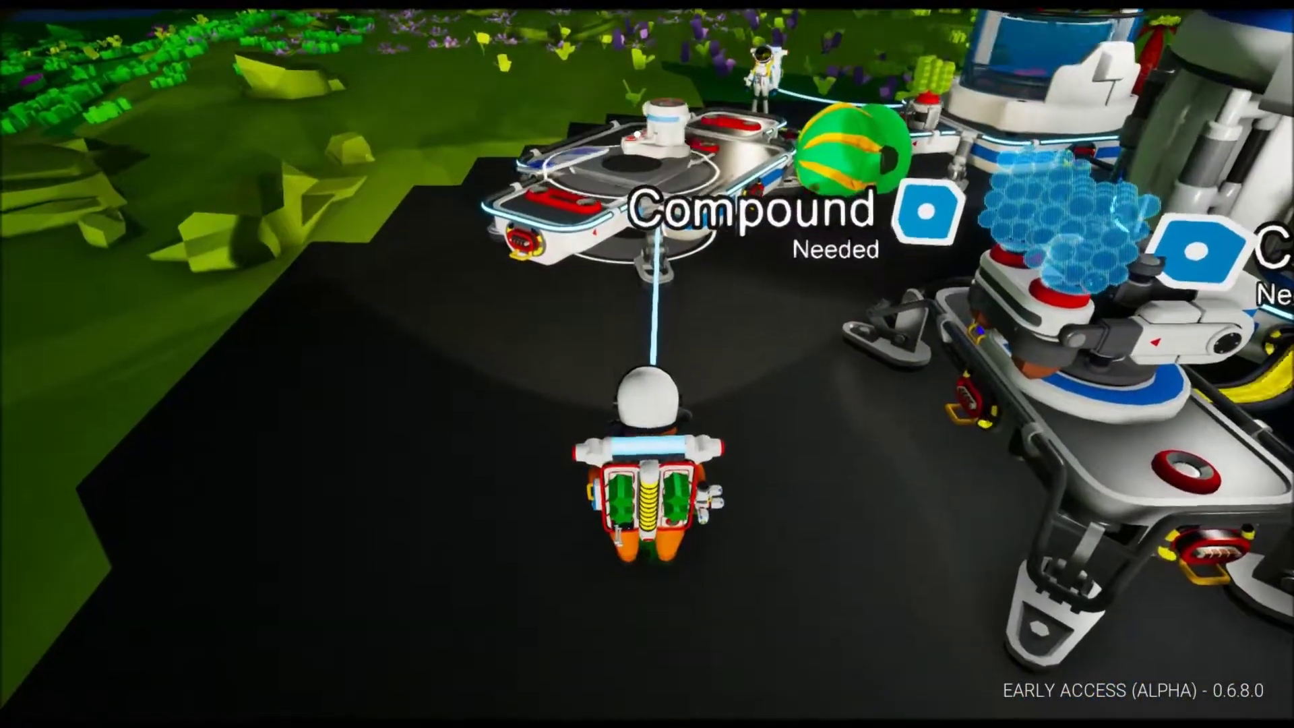
key(q)
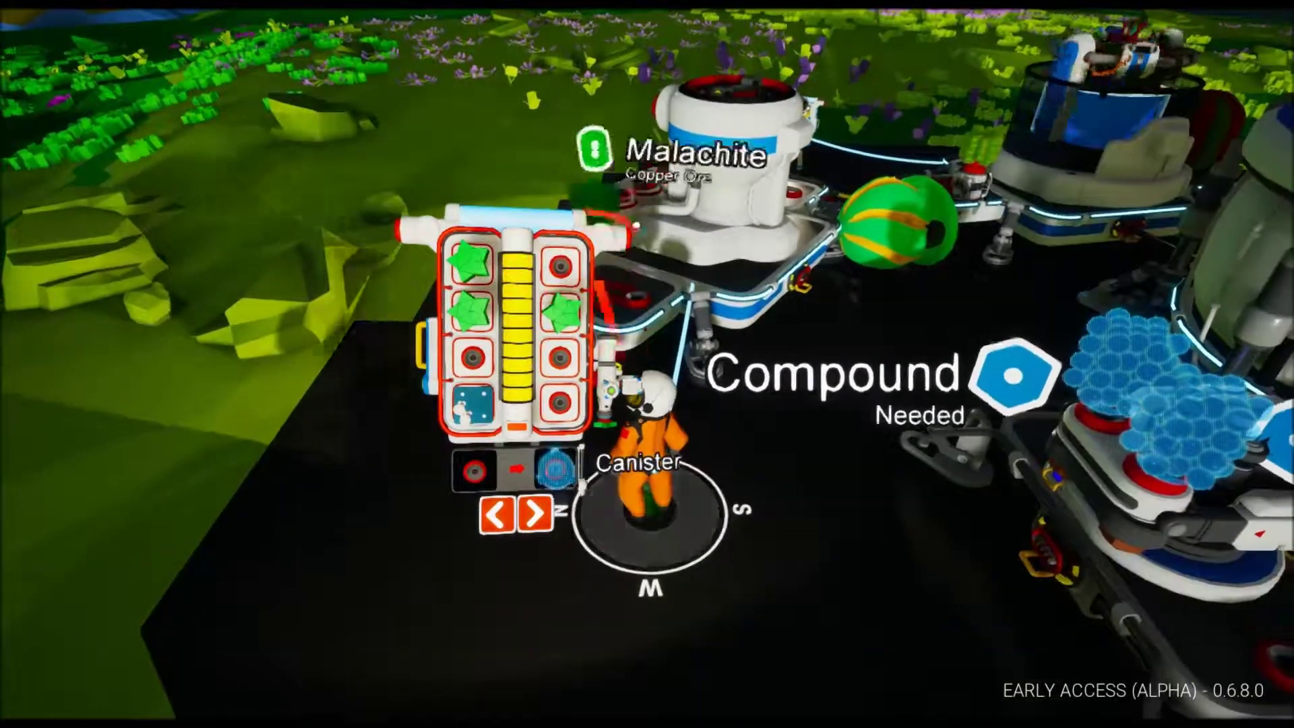
click(634, 224)
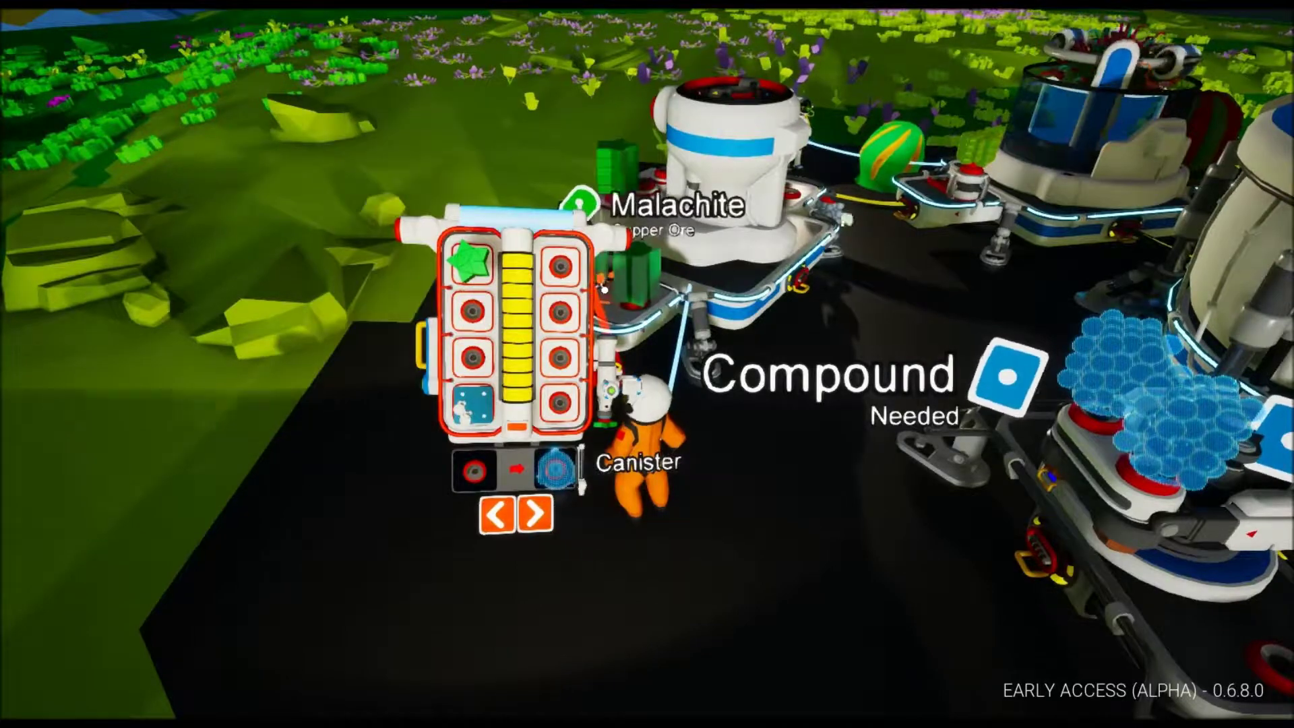
key(q)
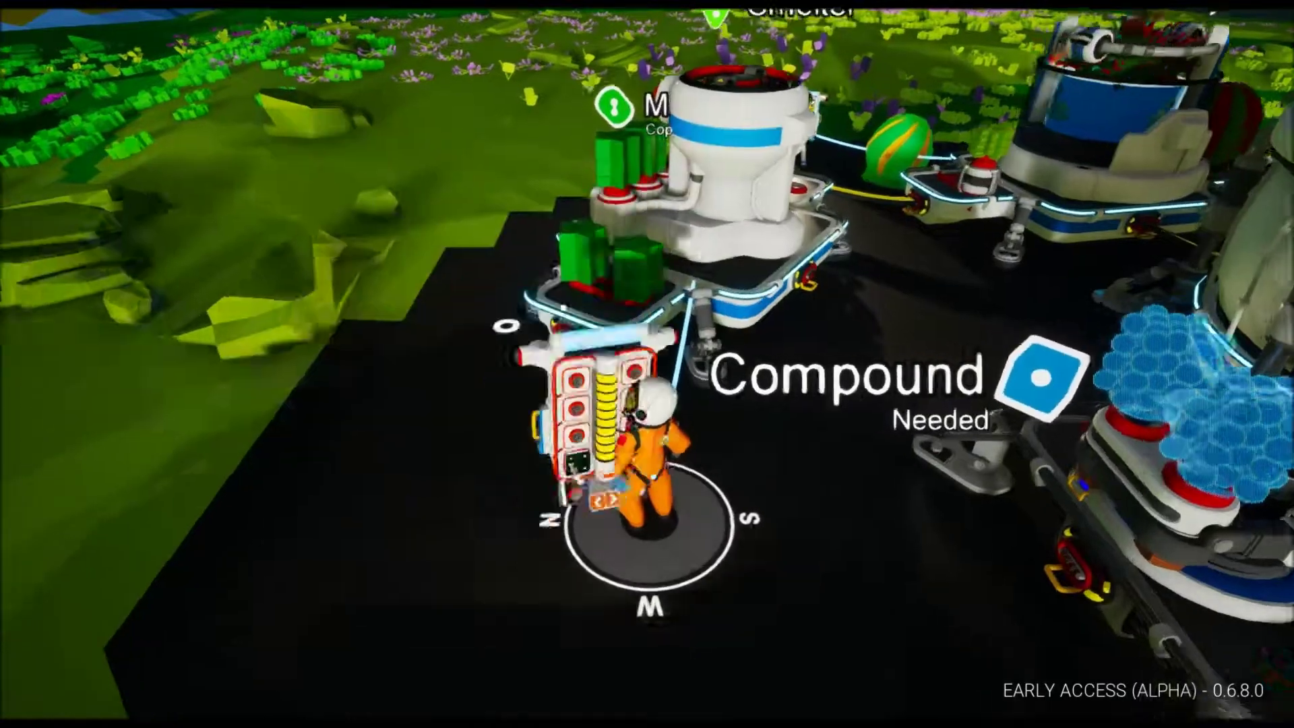
key(w)
key(e)
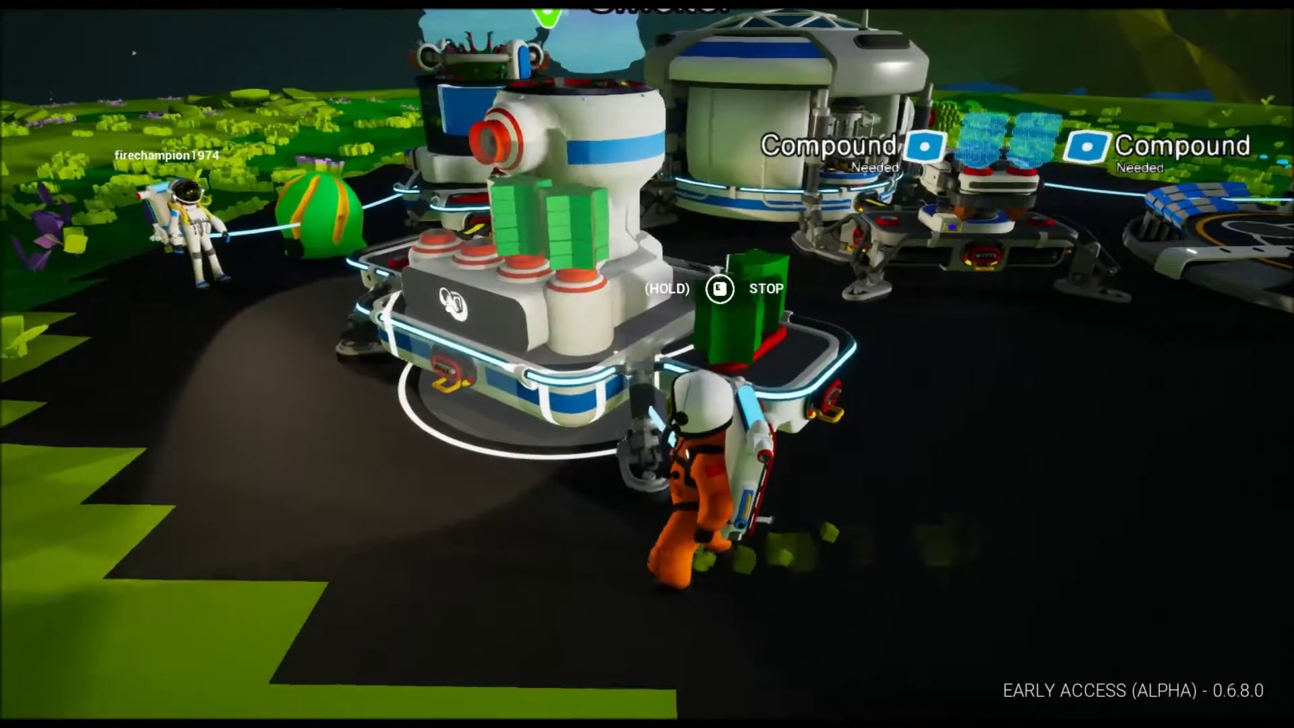
Briefly view the research catalog, then pick up the packaged module.
key(q)
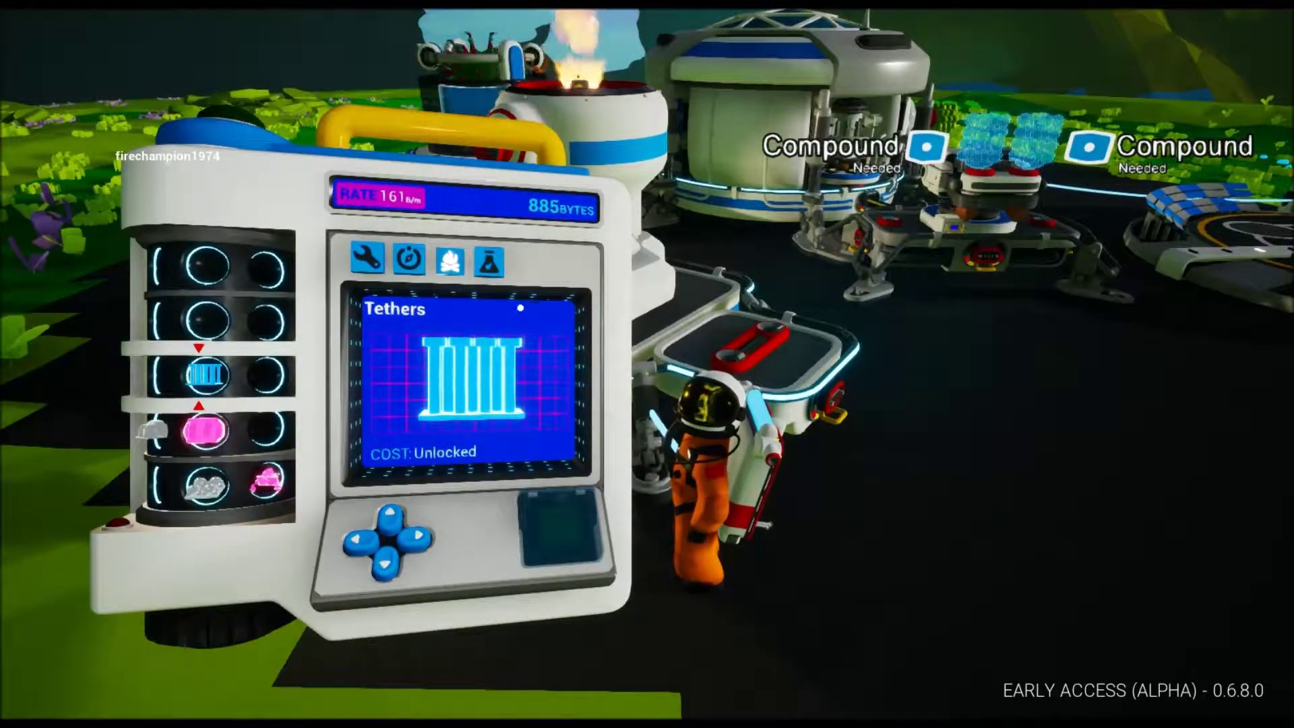
key(q)
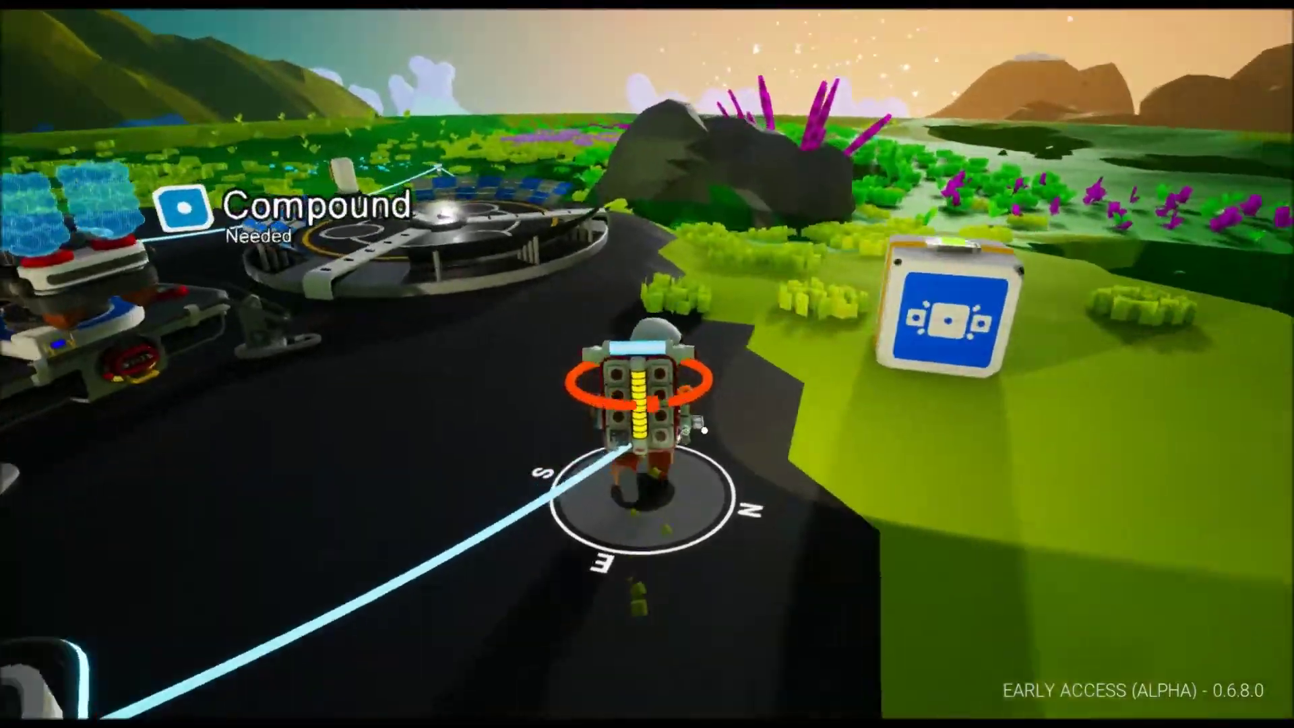
drag(647, 405, 404, 426)
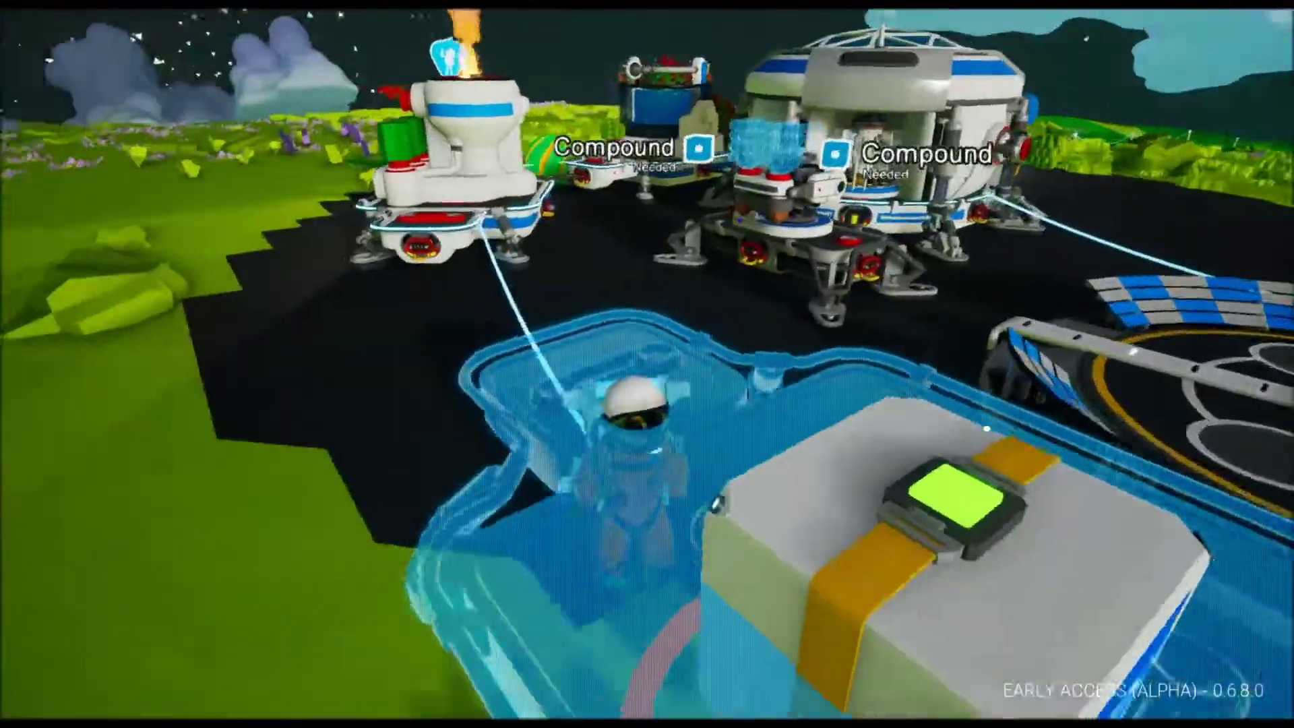
Place the package beside the shelter and unpack it into a platform.
drag(910, 455, 940, 344)
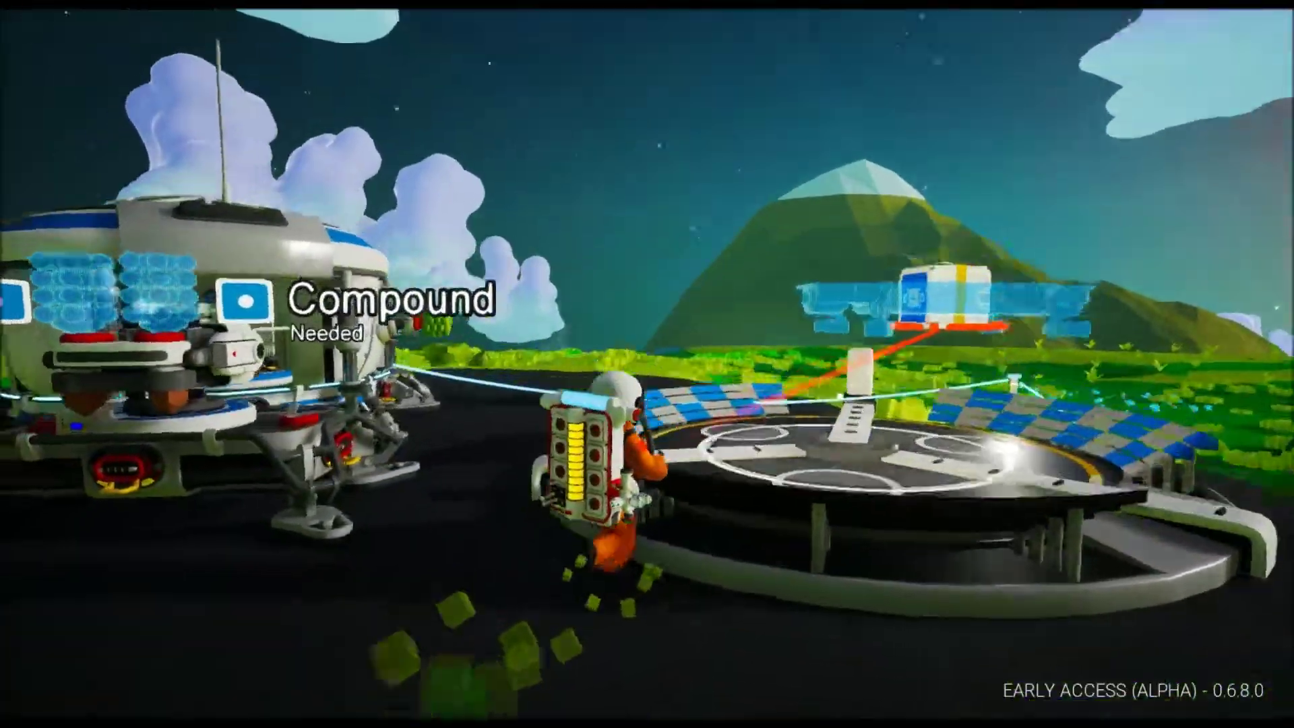
drag(862, 389, 701, 317)
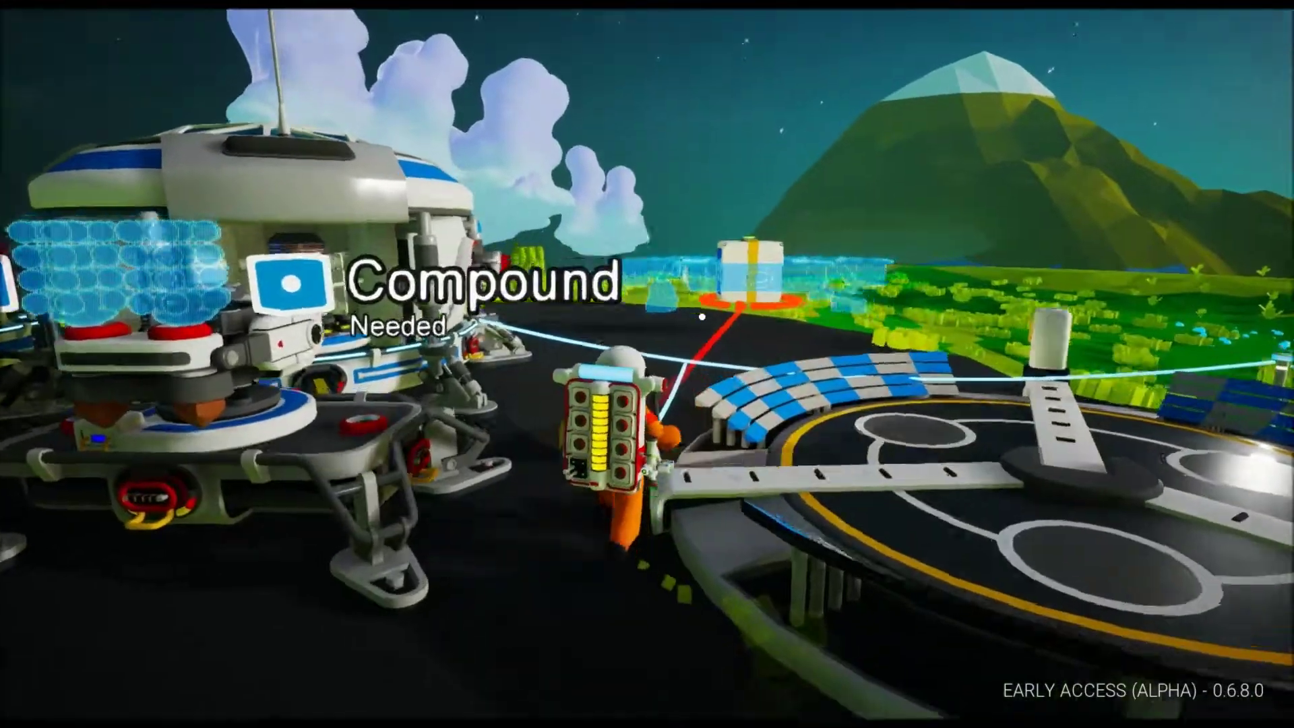
key(w)
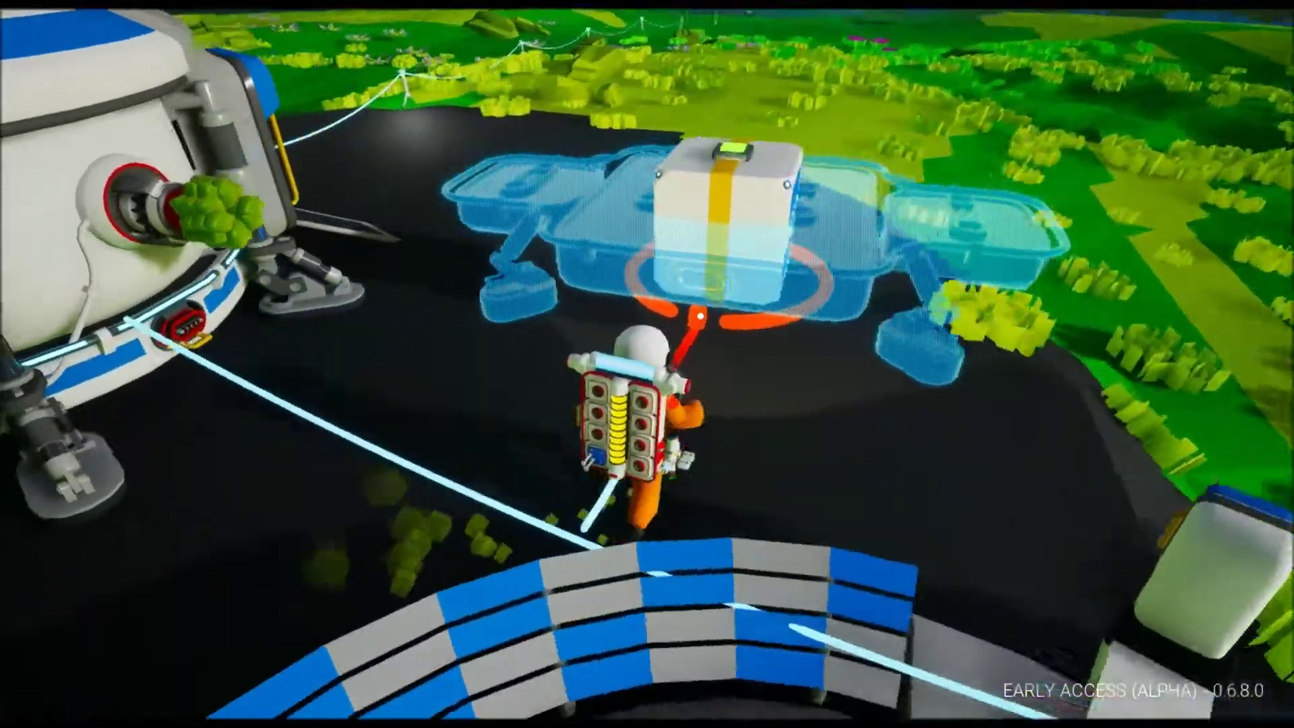
scroll(647, 364, down, 3)
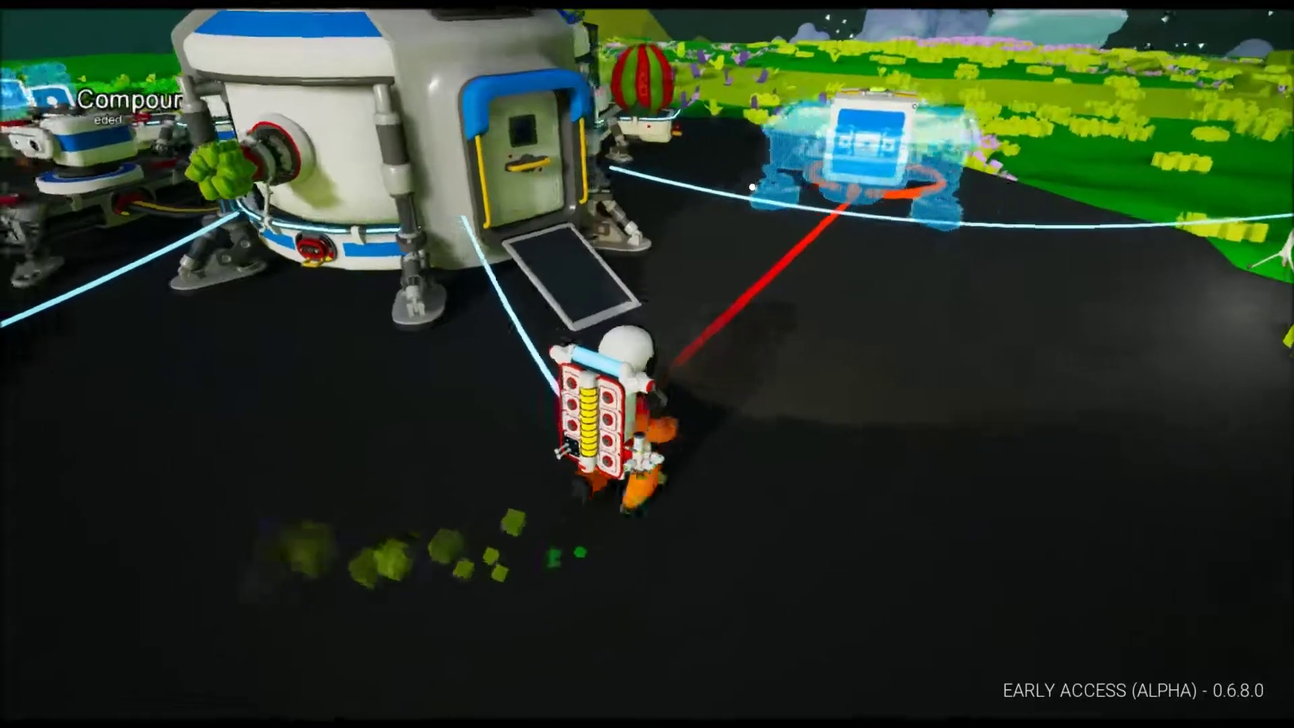
click(829, 172)
key(w)
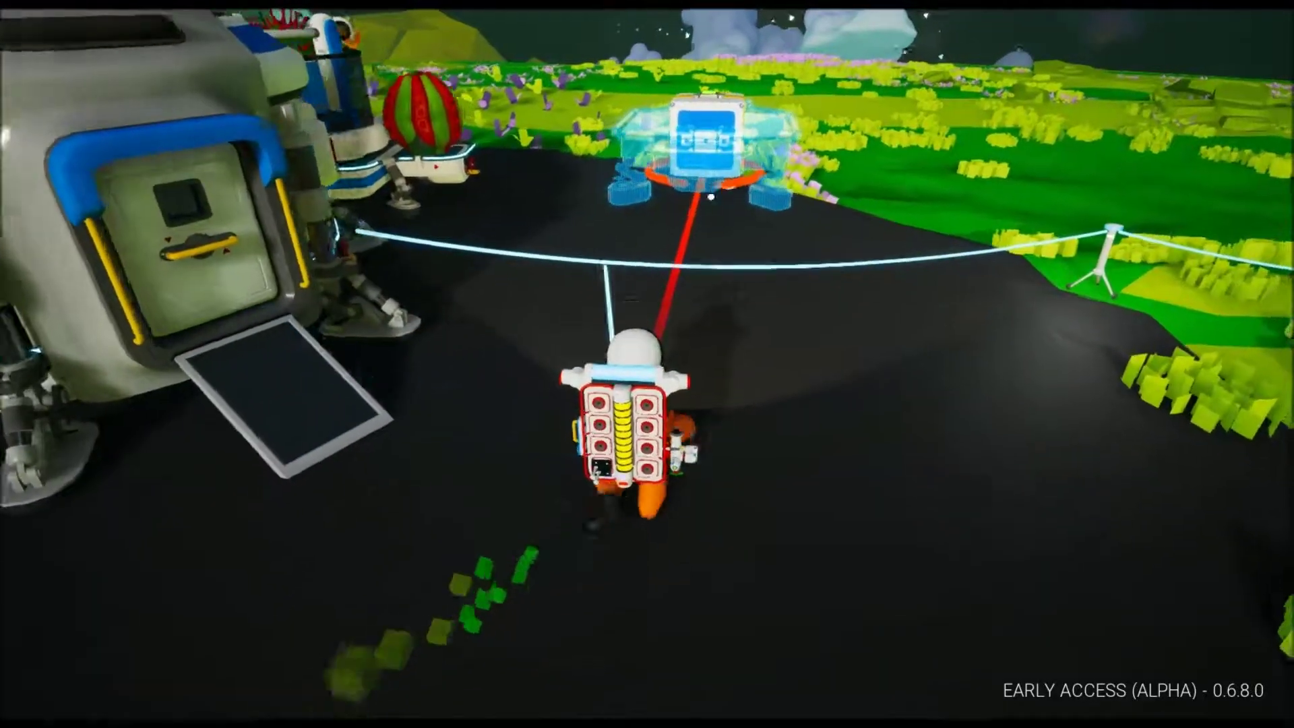
click(694, 156)
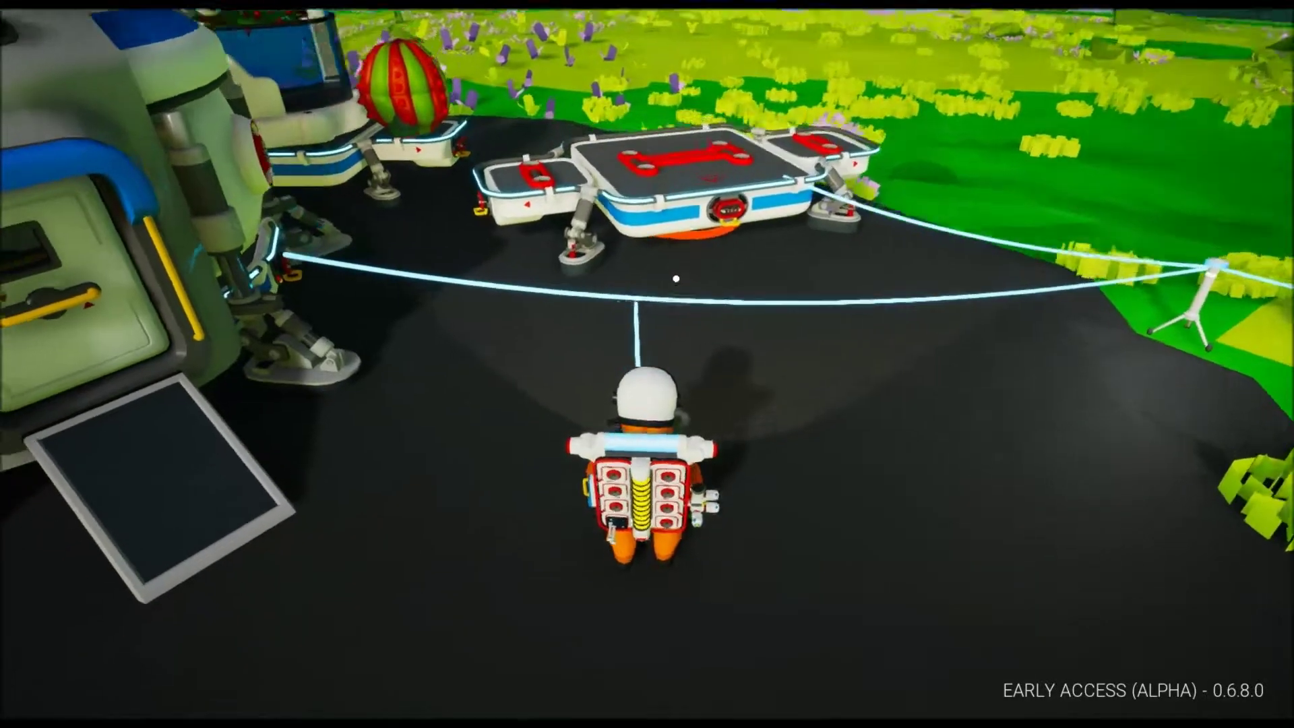
Run a power cable from the shelter into the new platform's socket.
mouse_move(656, 248)
mouse_down()
mouse_move(727, 155)
mouse_move(506, 162)
mouse_up()
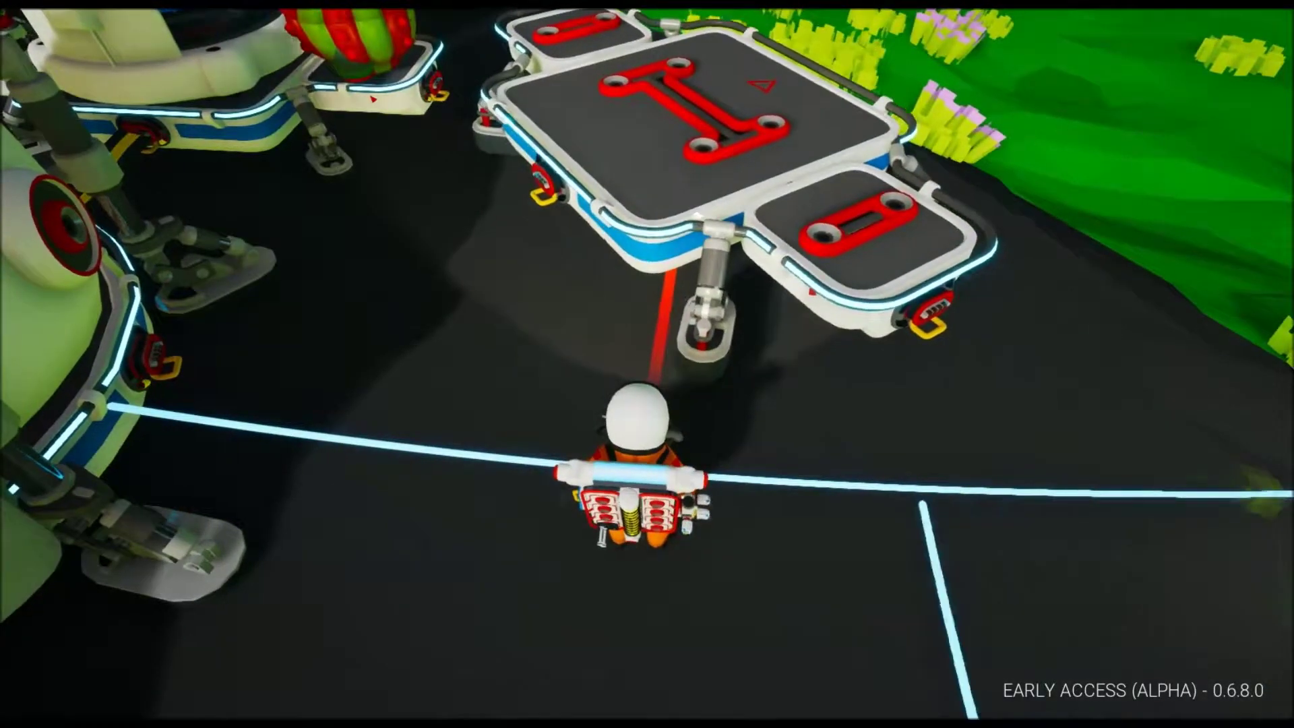
drag(667, 303, 728, 334)
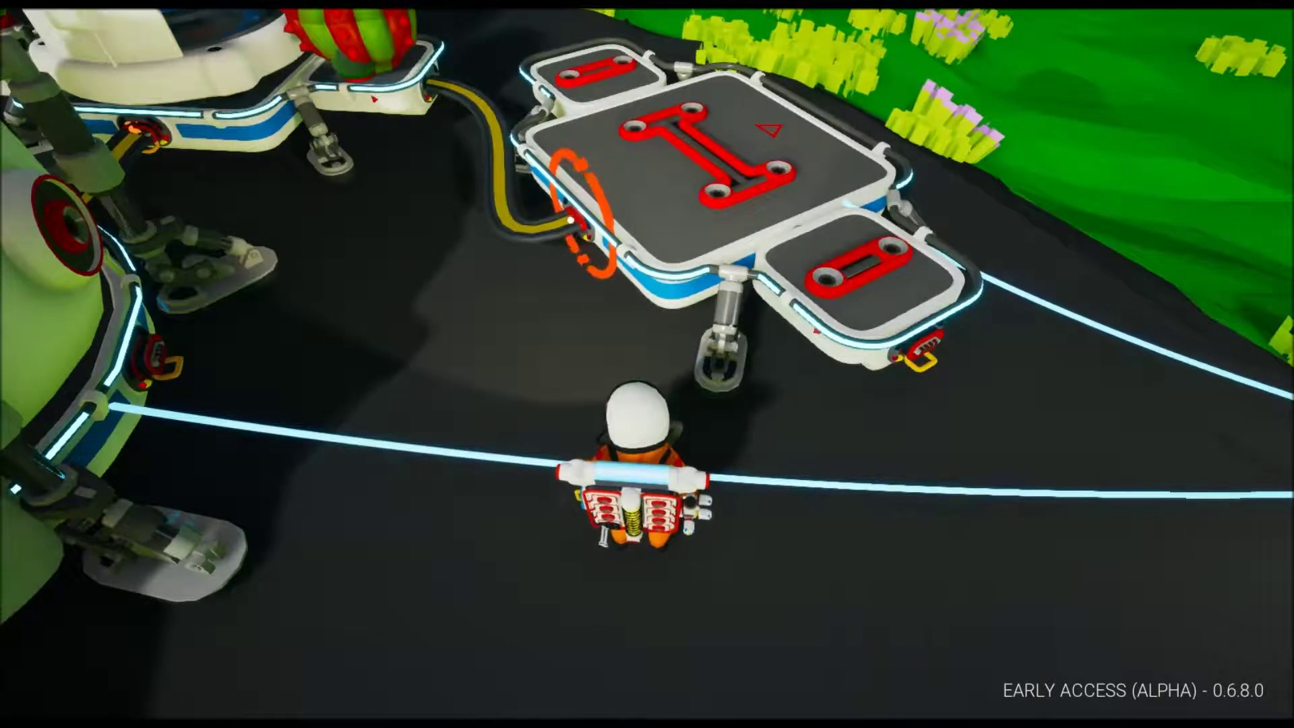
drag(131, 319, 550, 234)
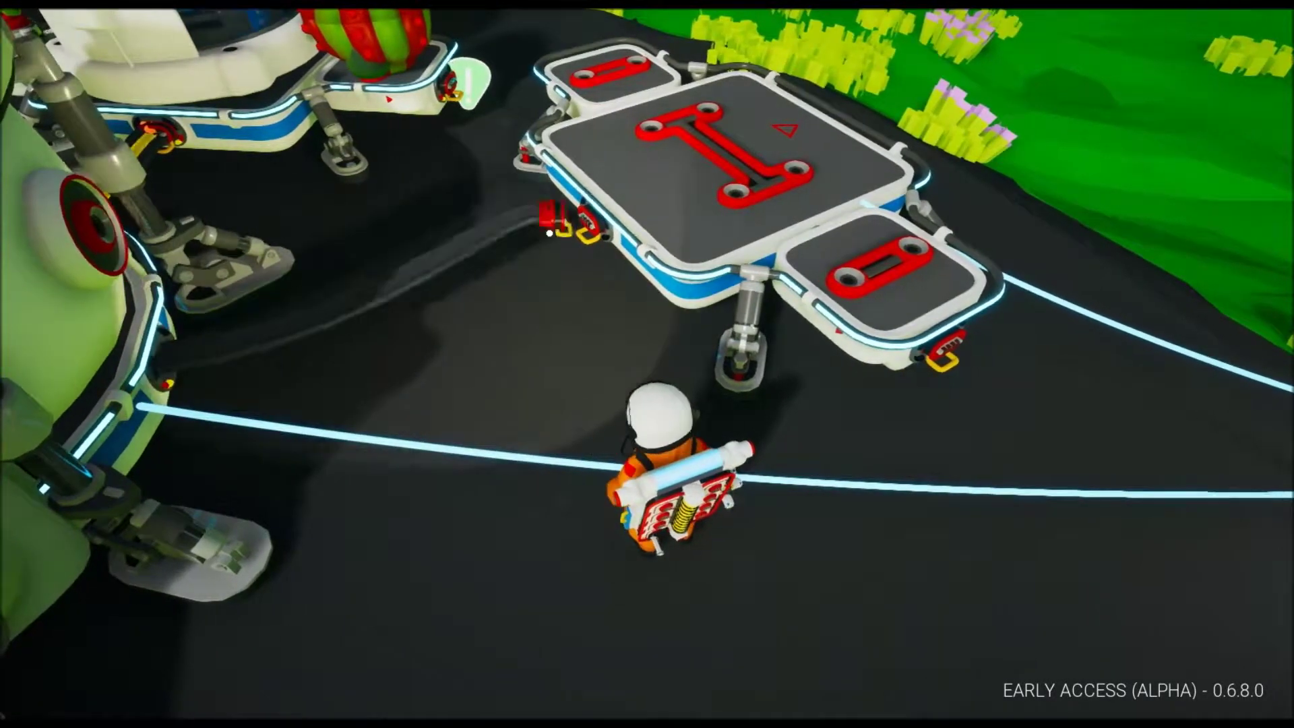
click(577, 248)
drag(716, 394, 304, 395)
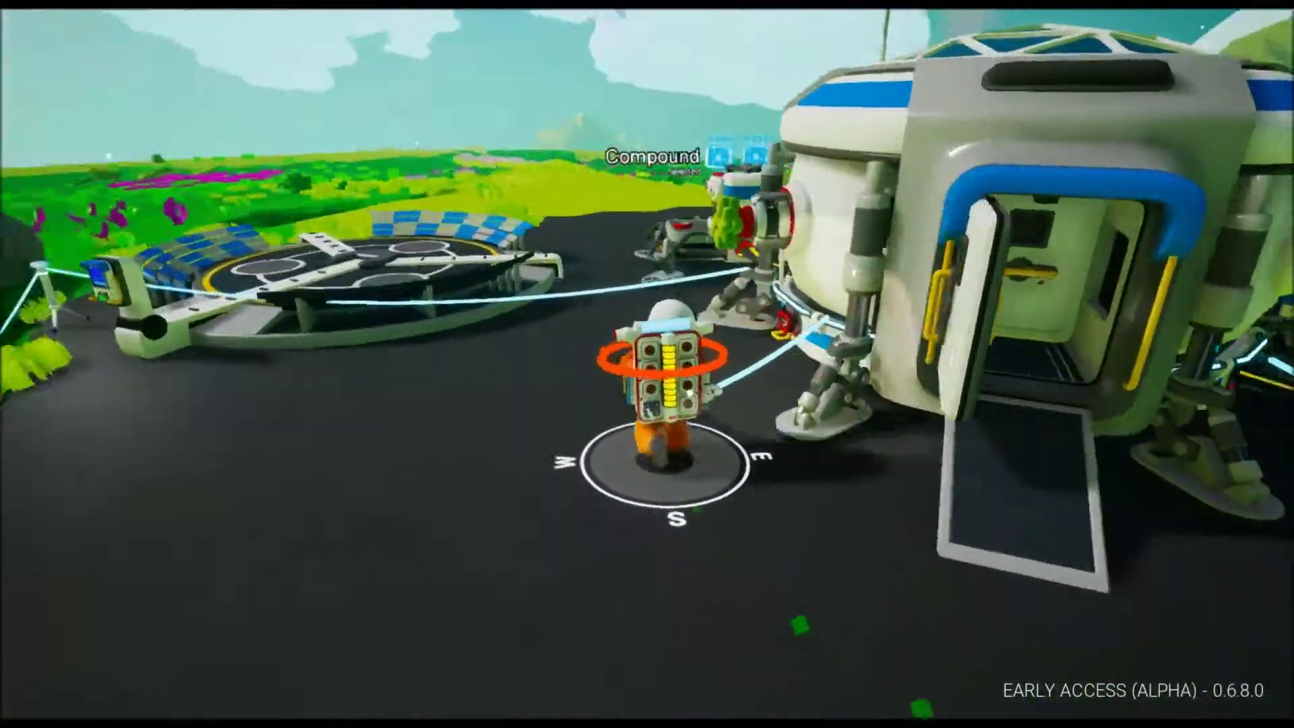
Look over the base modules, then take the Work Light out of the backpack.
drag(911, 405, 405, 304)
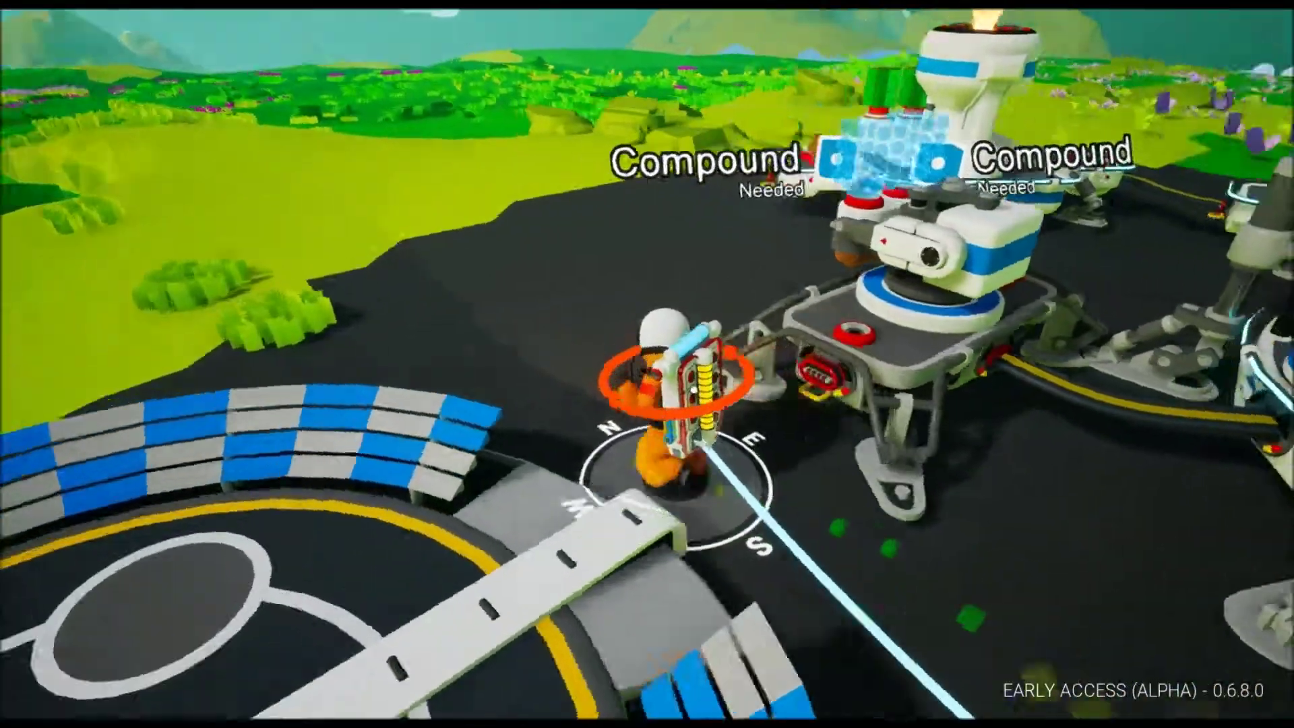
drag(910, 406, 405, 404)
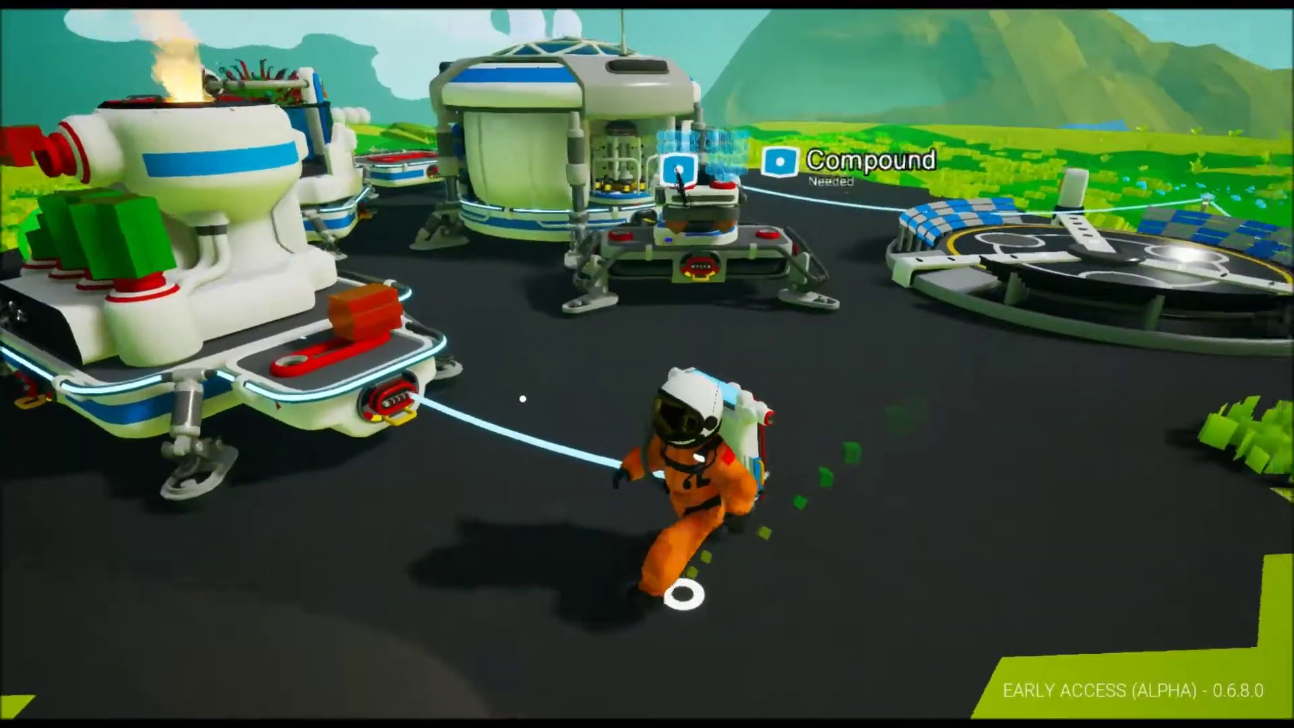
drag(523, 400, 523, 303)
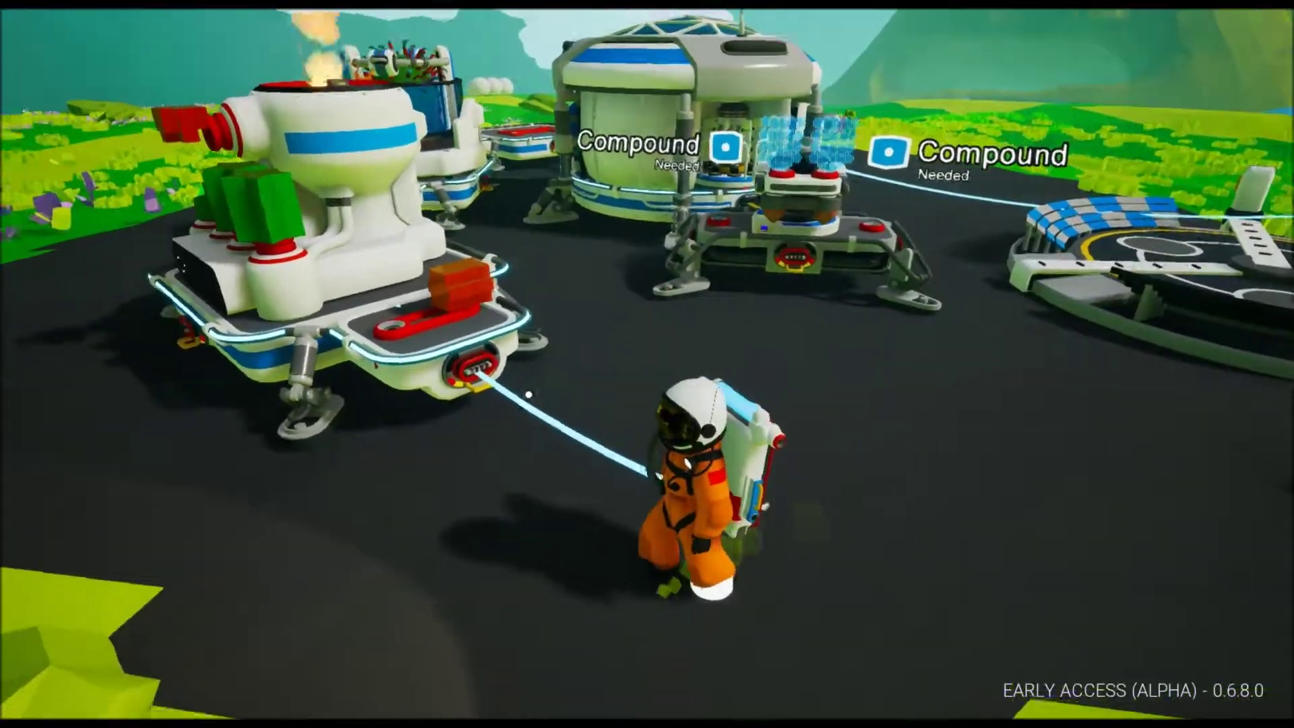
key(q)
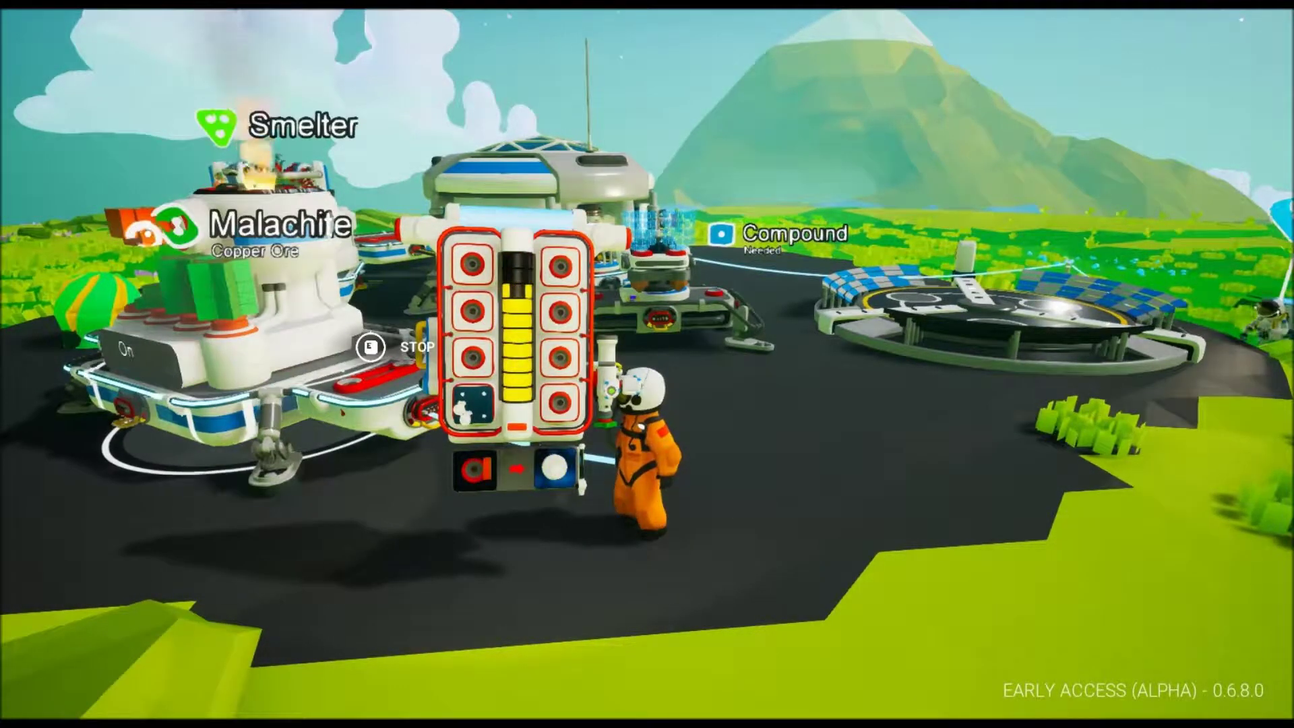
click(554, 466)
key(q)
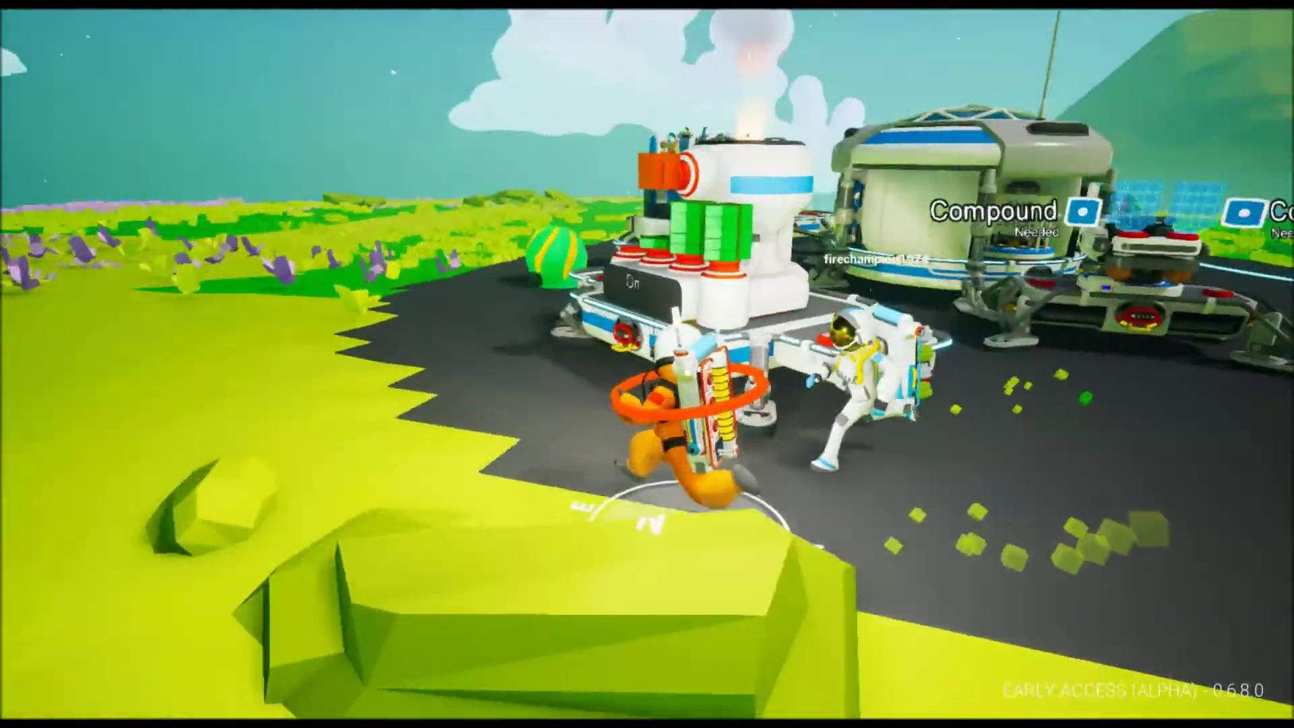
Walk through the base along the tether and jump off past the landing pad.
drag(647, 405, 713, 344)
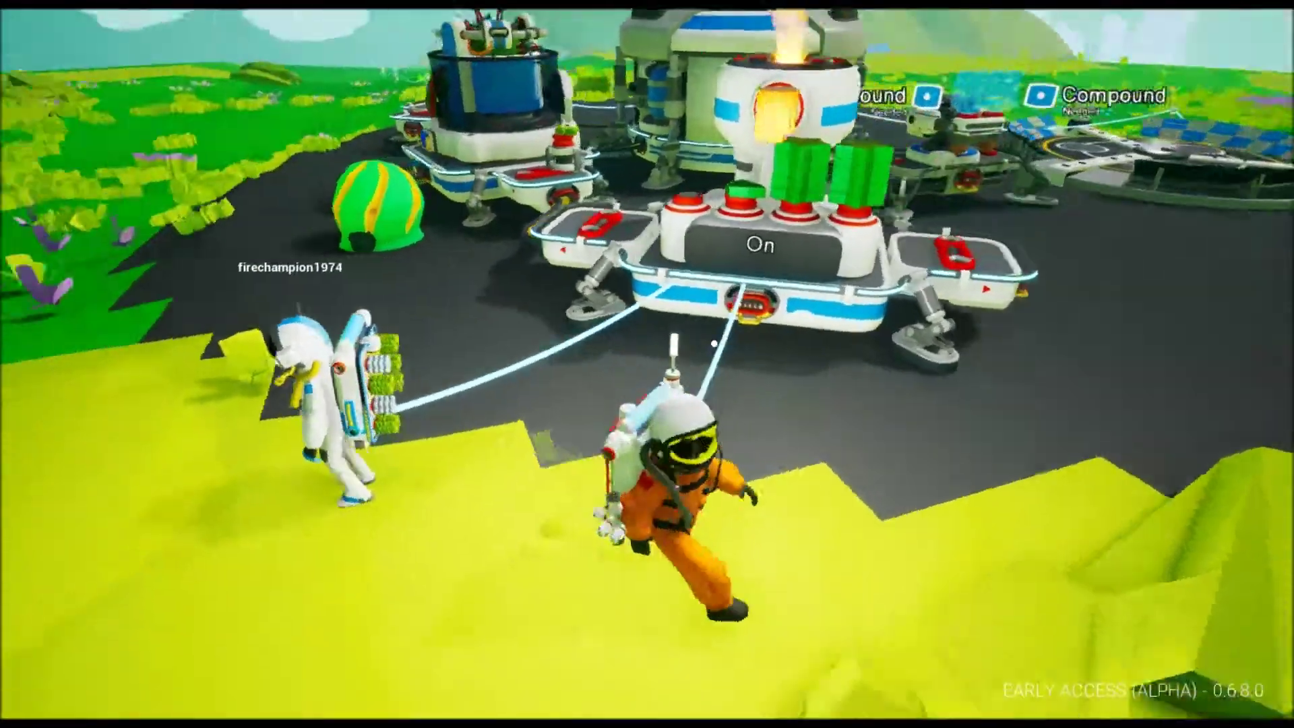
key(w)
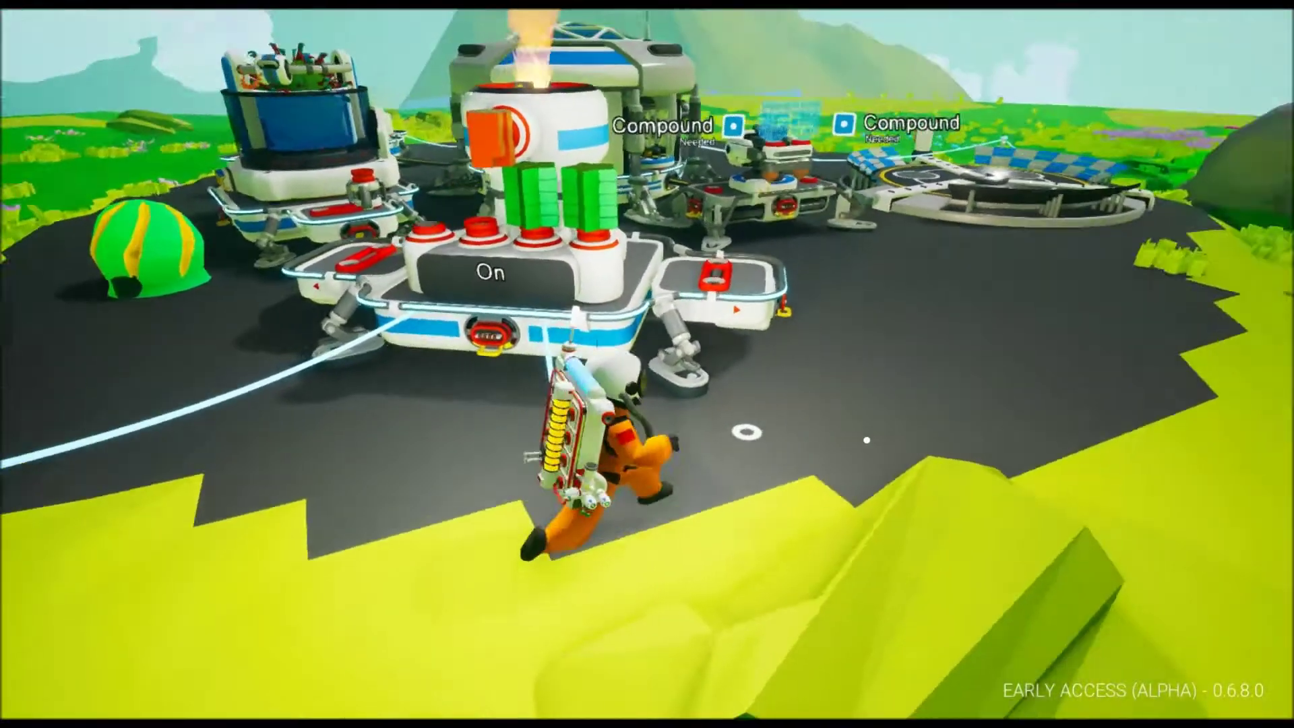
mouse_move(803, 411)
mouse_down()
mouse_move(859, 444)
mouse_move(768, 527)
mouse_up()
key(w)
key(w)
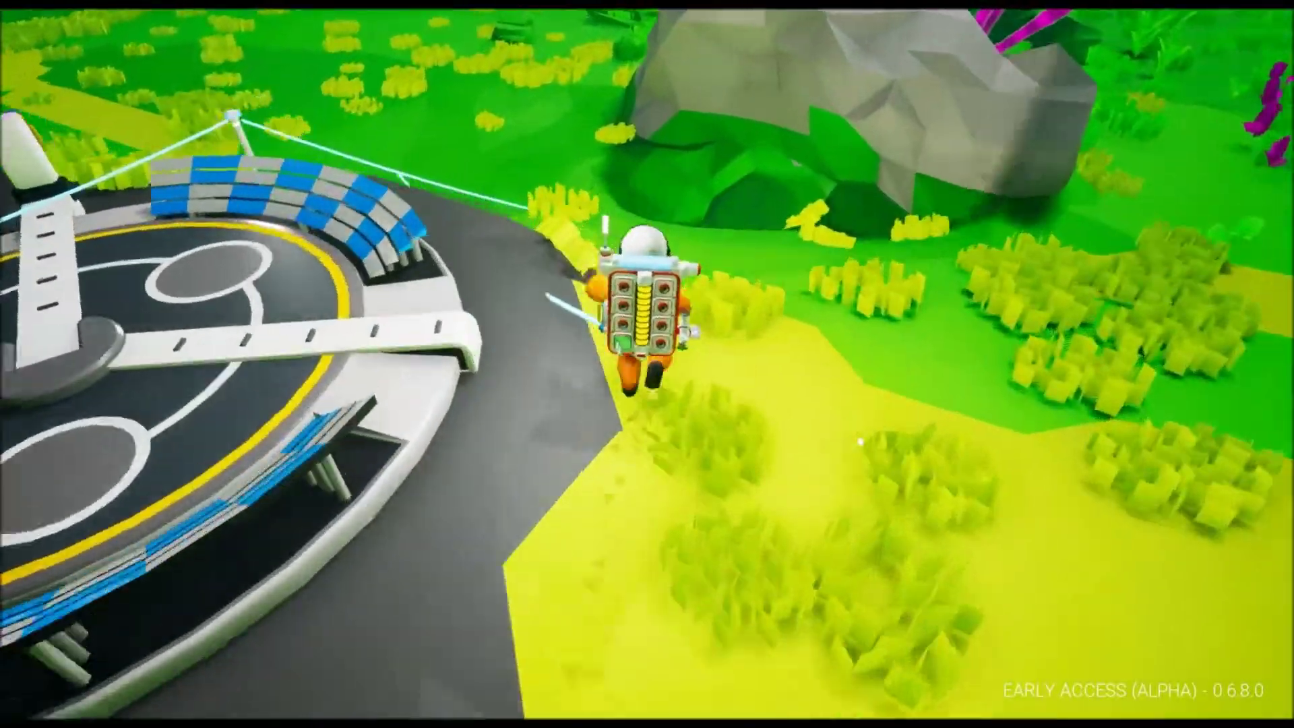
Walk into the cave and down the green tunnel along the tether.
key(space)
key(w)
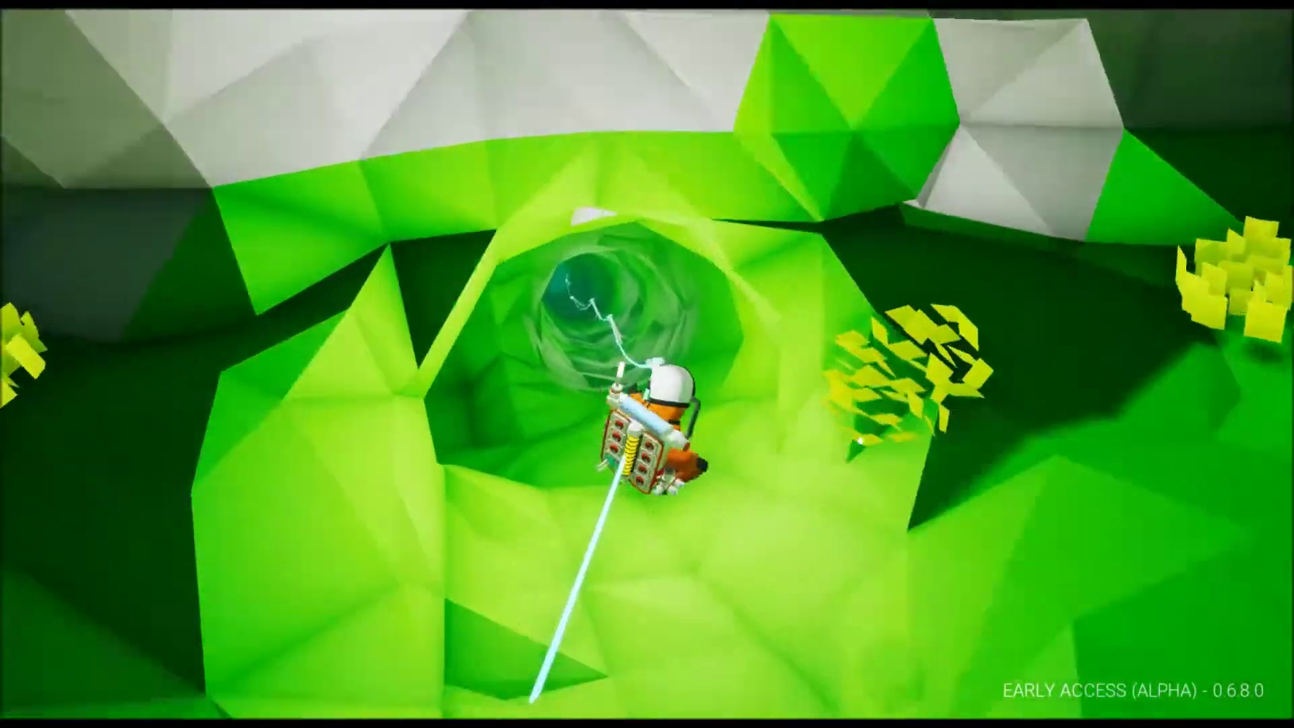
key(w)
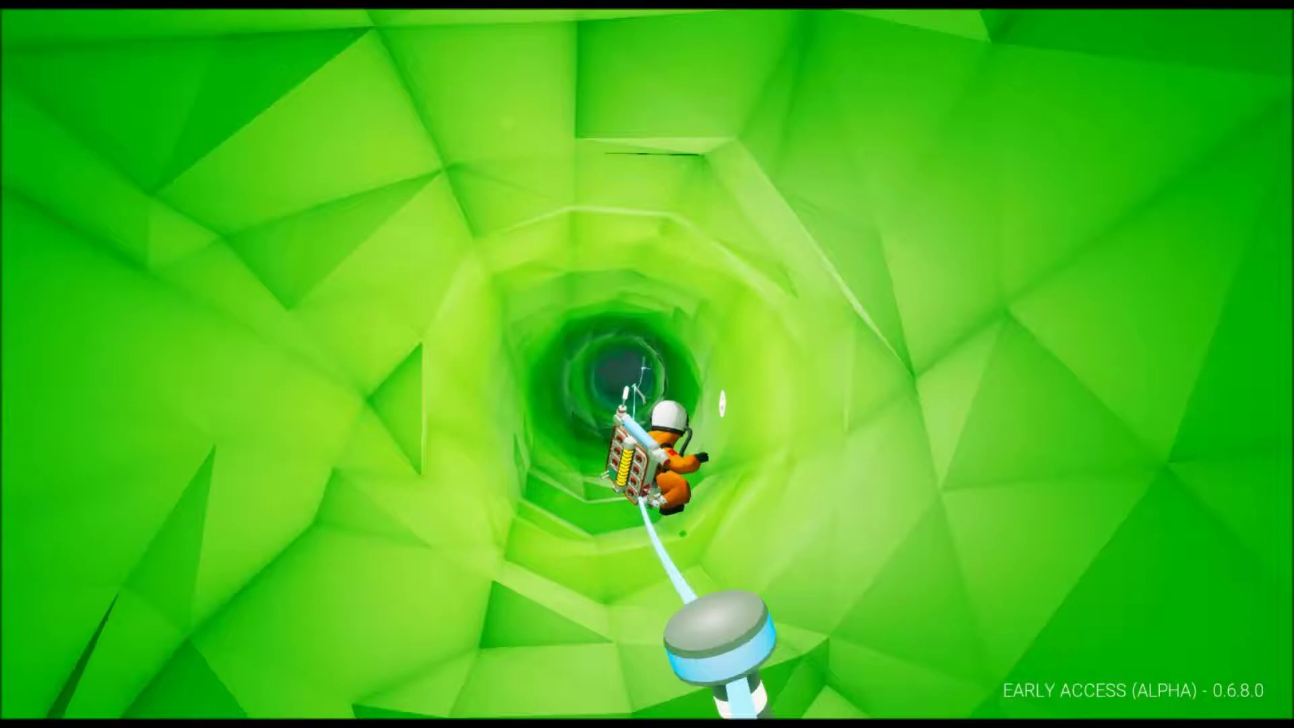
key(w)
drag(860, 405, 708, 455)
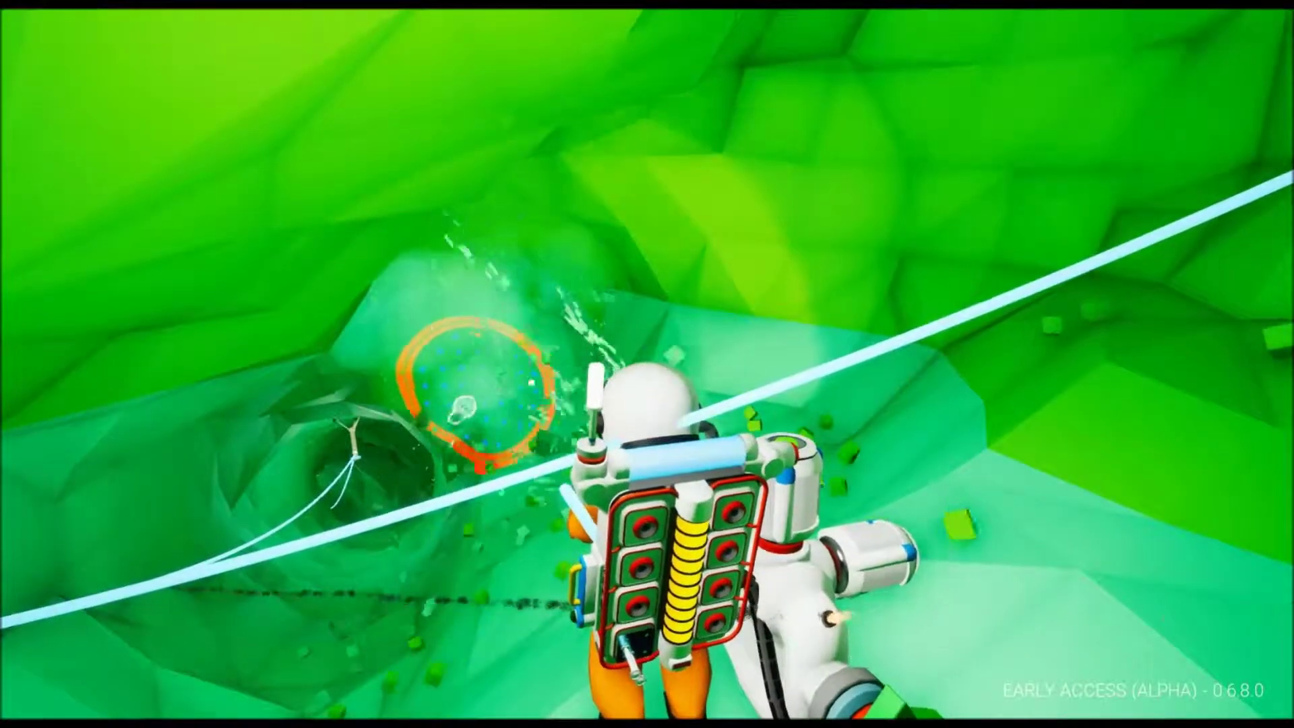
Excavate the grey rock blocking the tunnel and push on into the big cave.
drag(666, 282, 647, 253)
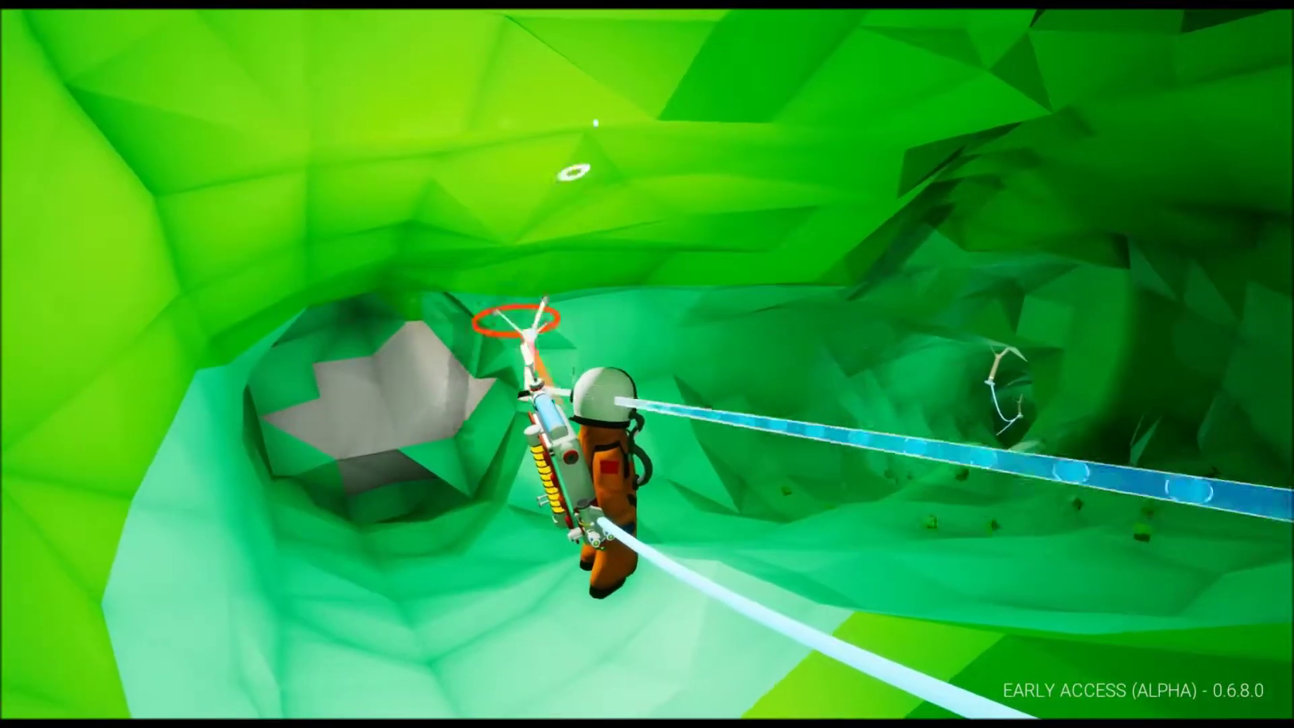
drag(648, 304, 647, 425)
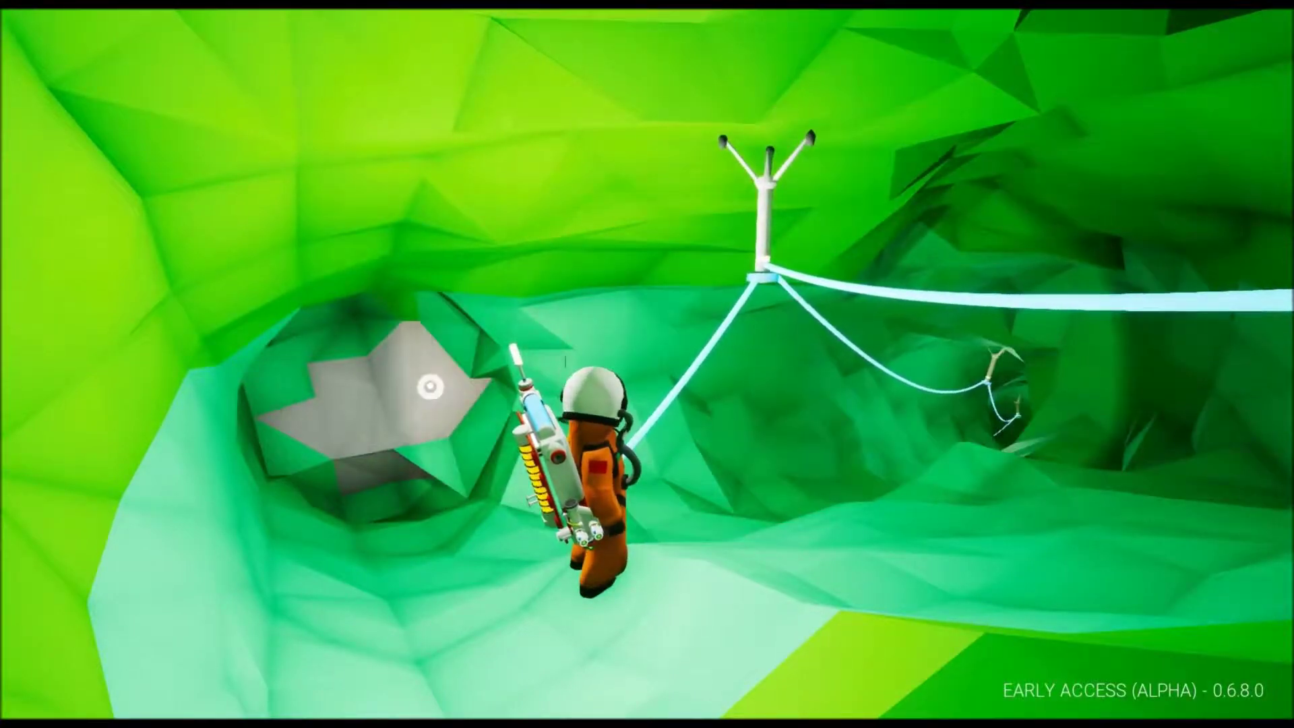
drag(364, 420, 344, 362)
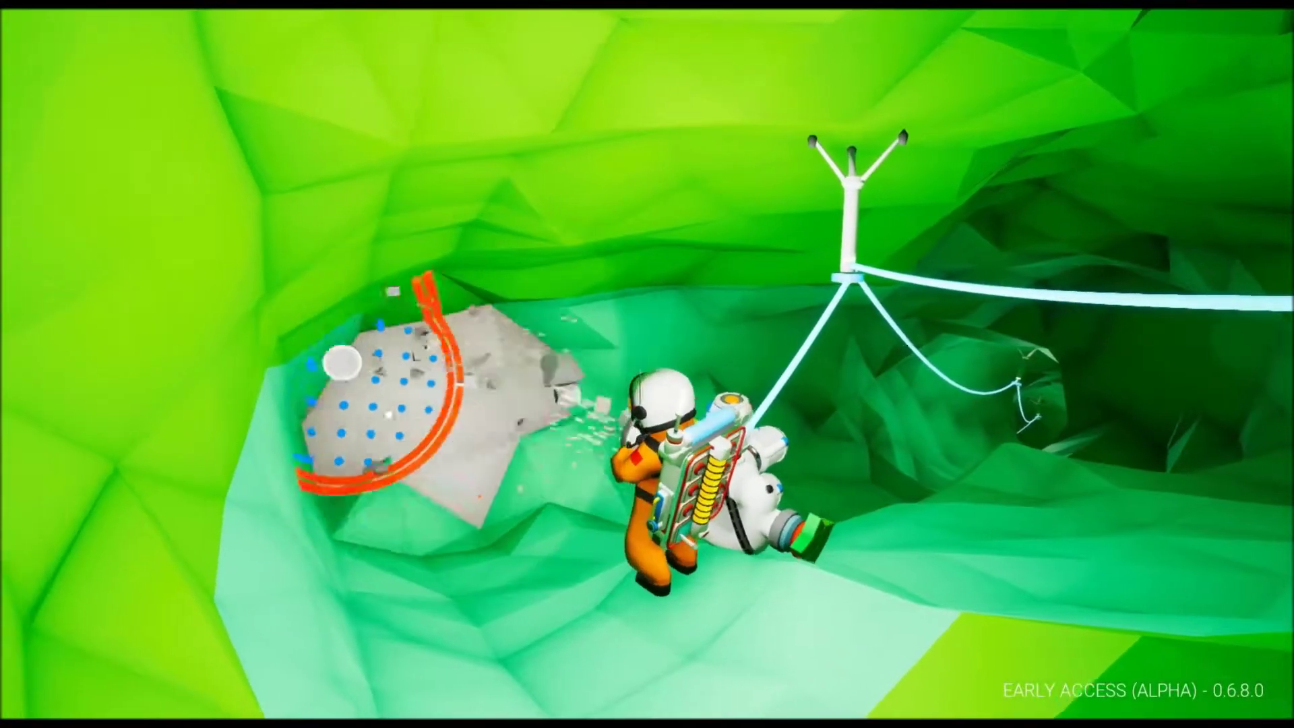
drag(314, 481, 344, 405)
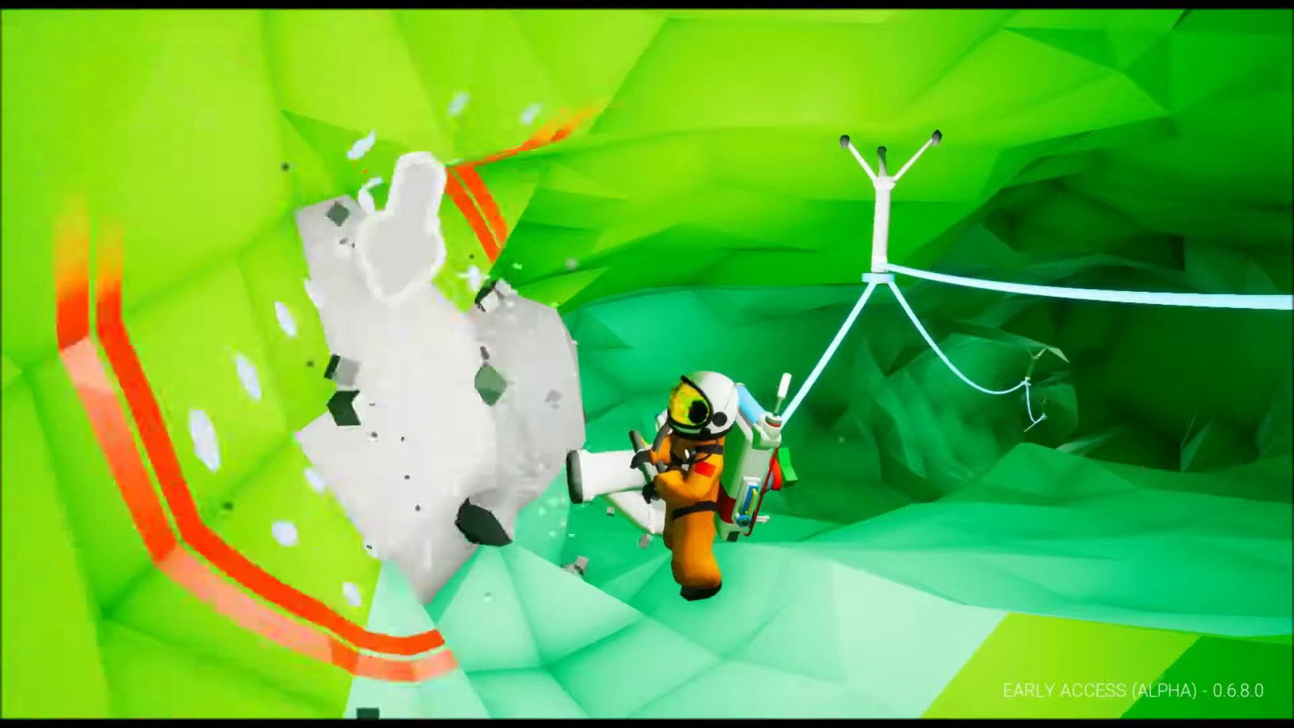
drag(648, 364, 405, 303)
drag(647, 364, 506, 304)
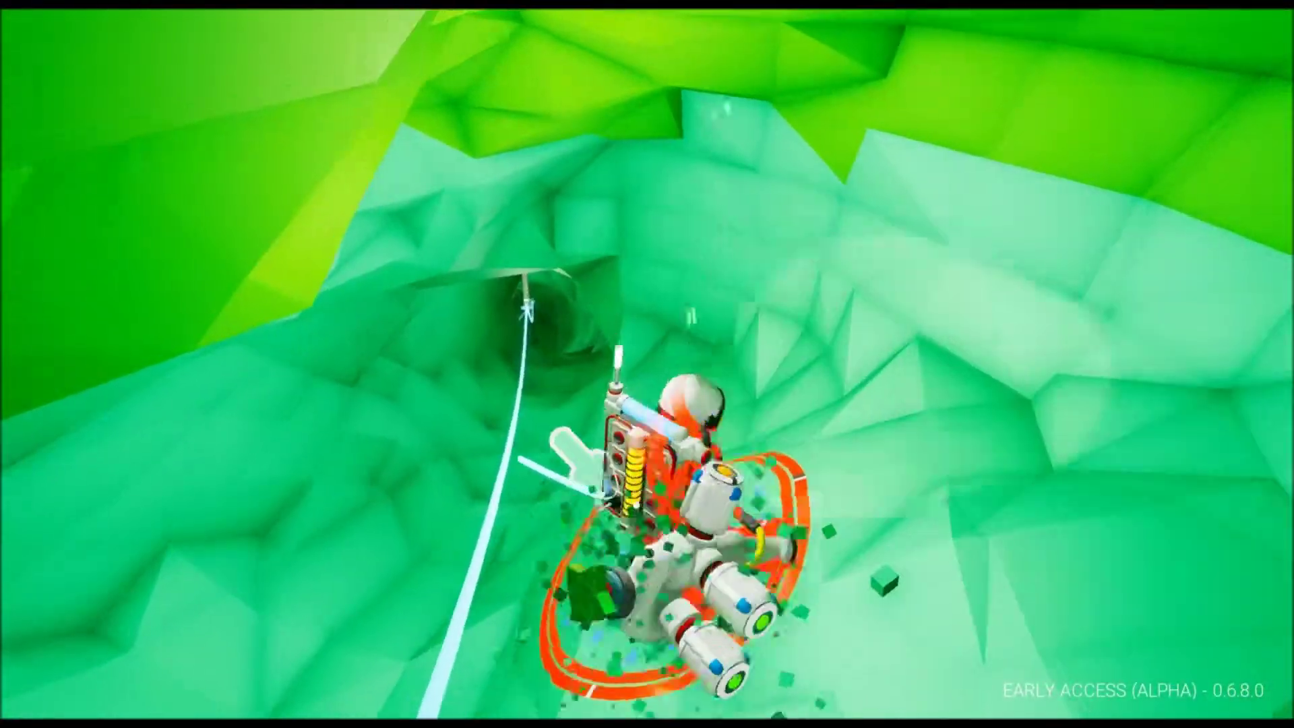
drag(890, 526, 911, 547)
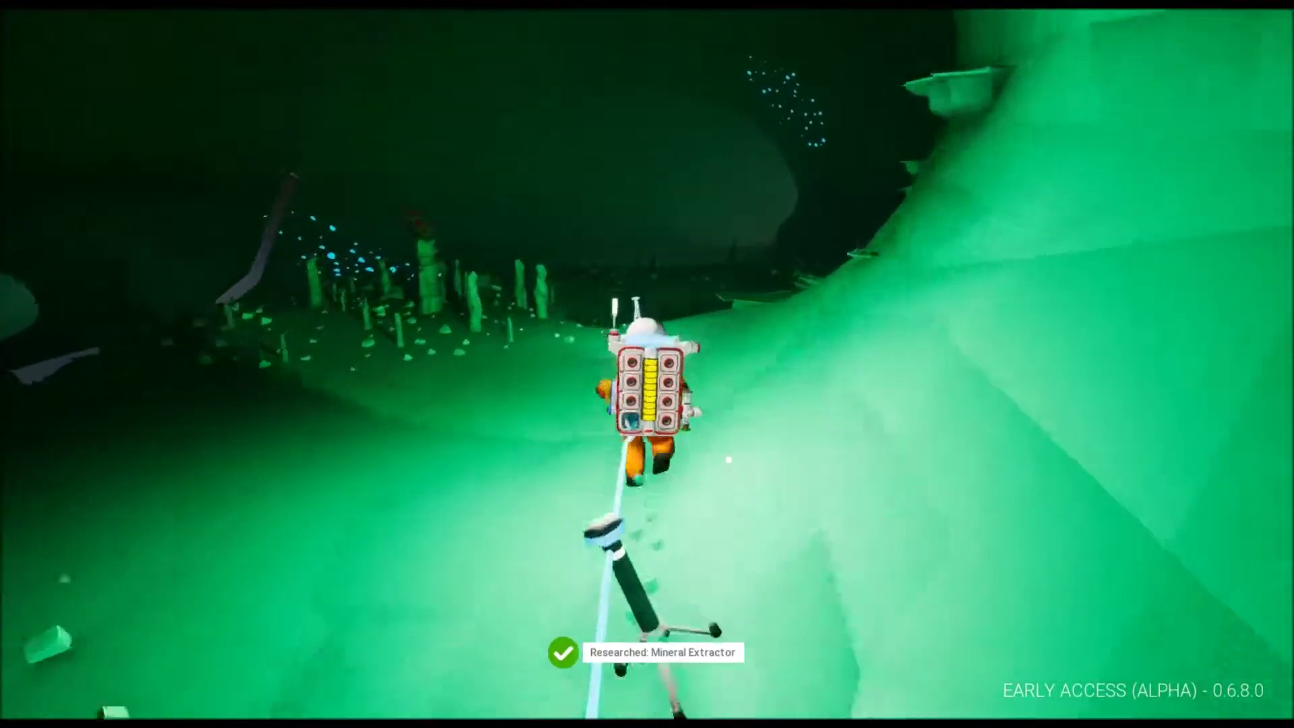
Draw the terrain tool from the backpack and walk along the tether line.
key(q)
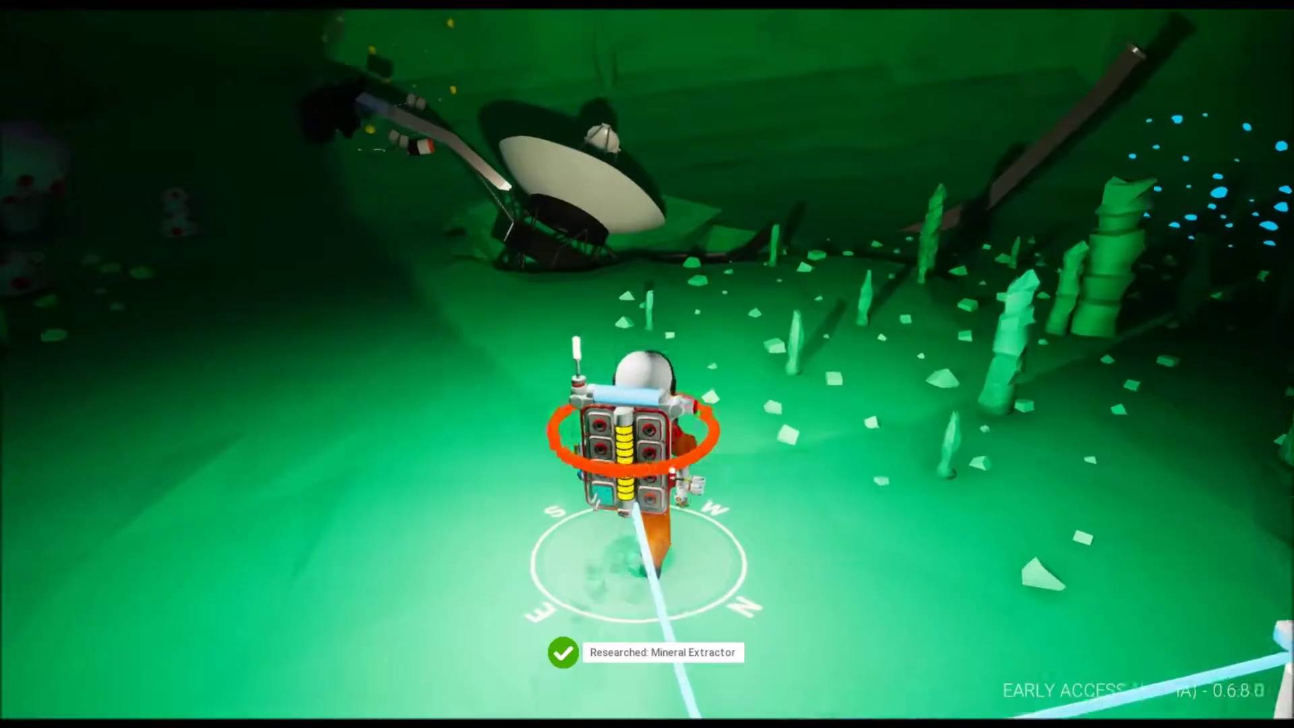
key(e)
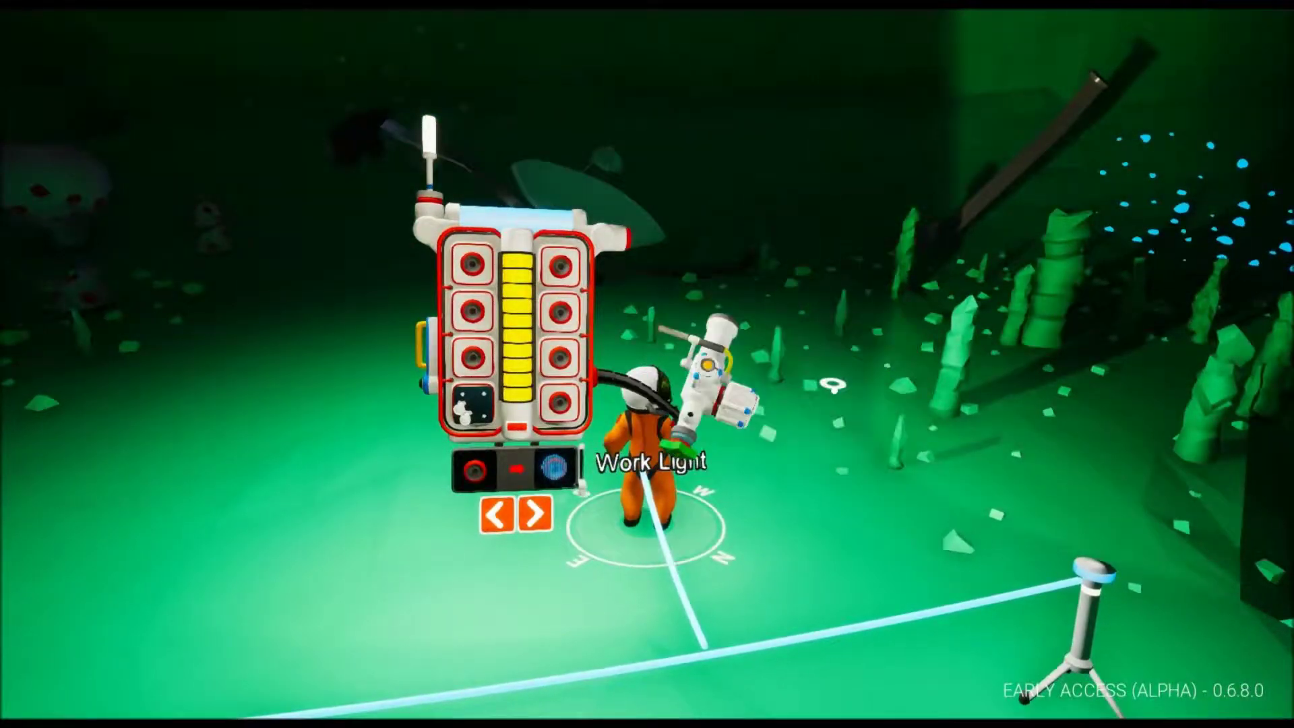
key(q)
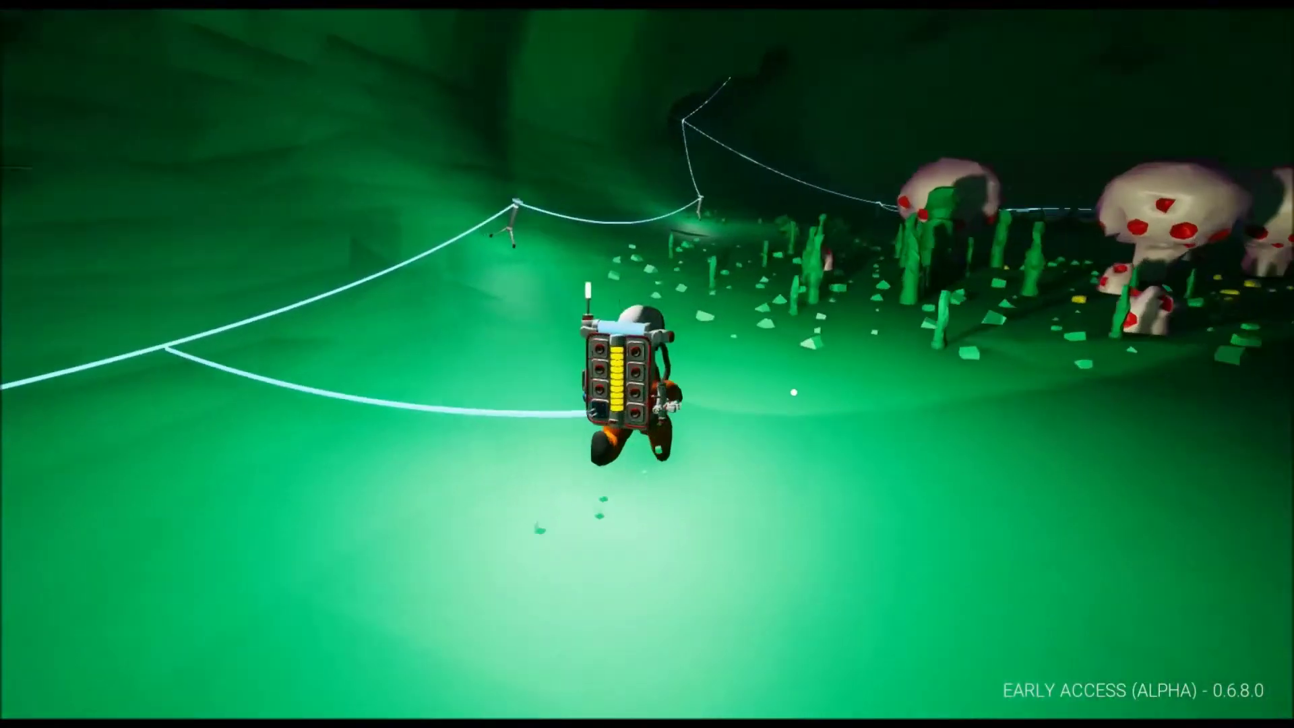
key(w)
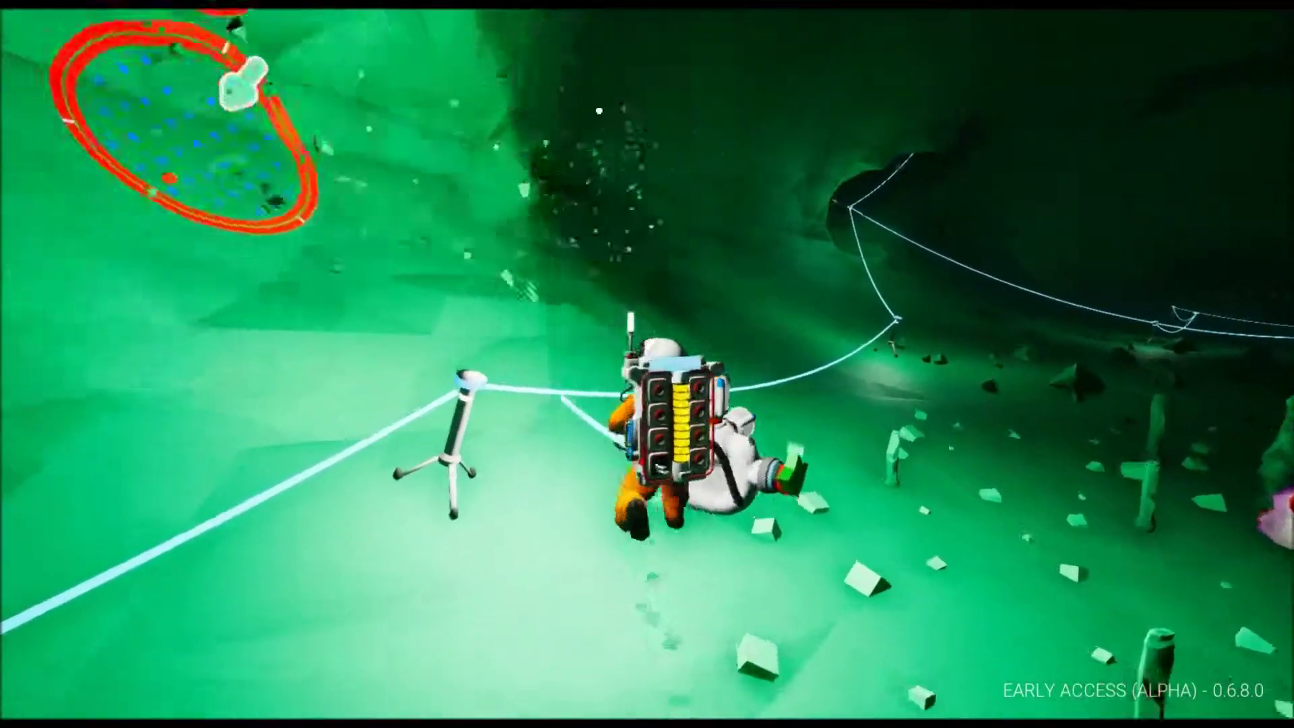
key(w)
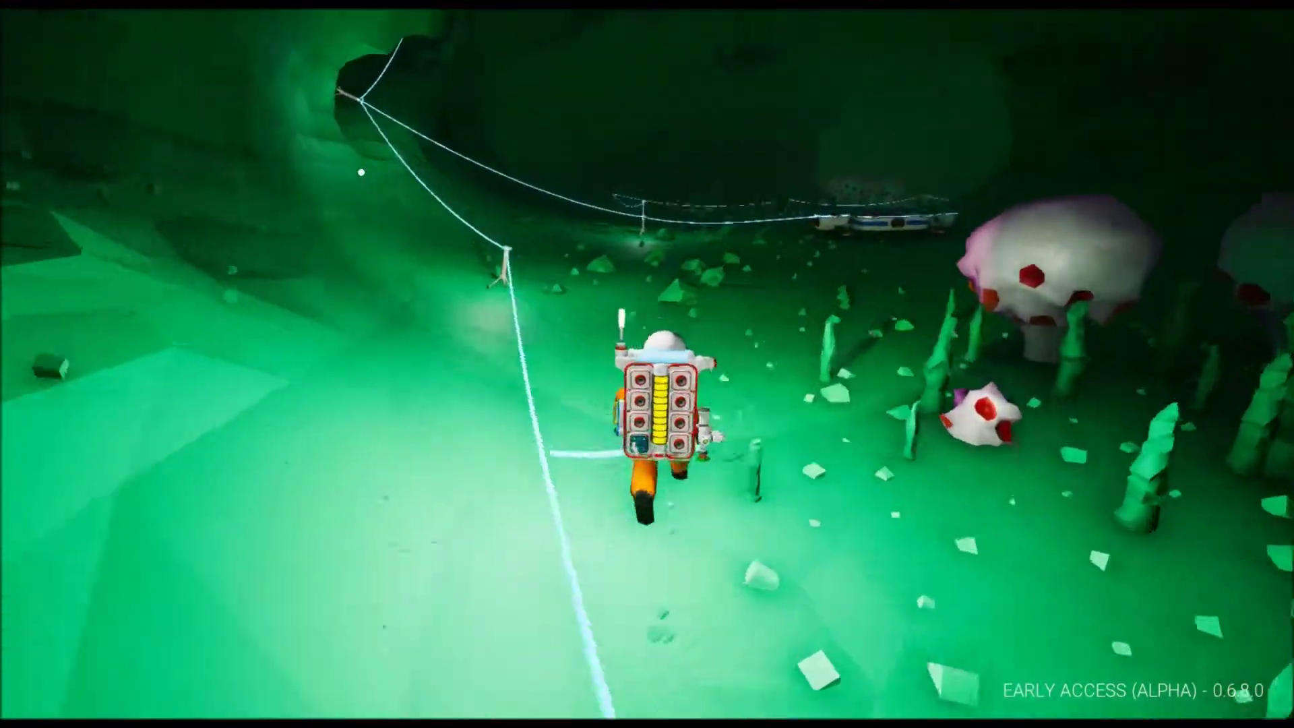
key(w)
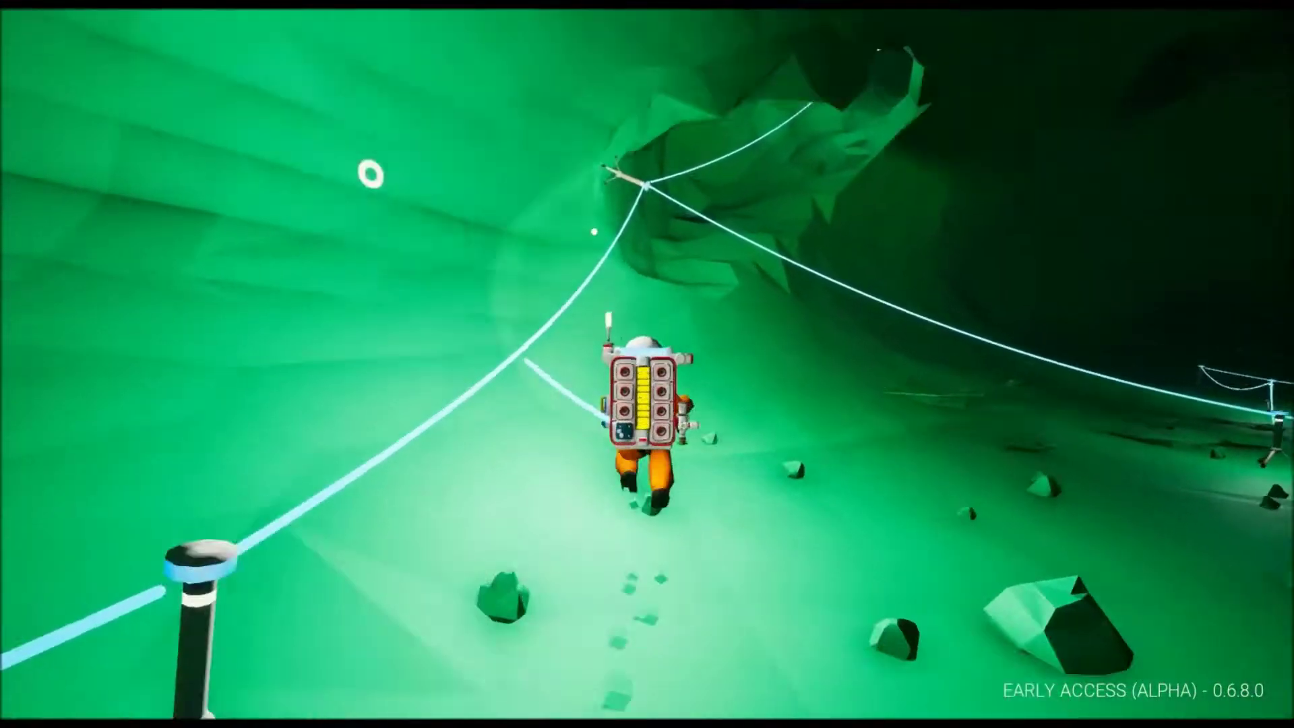
Dig along the cave wall, then run up the tunnel toward base.
key(w)
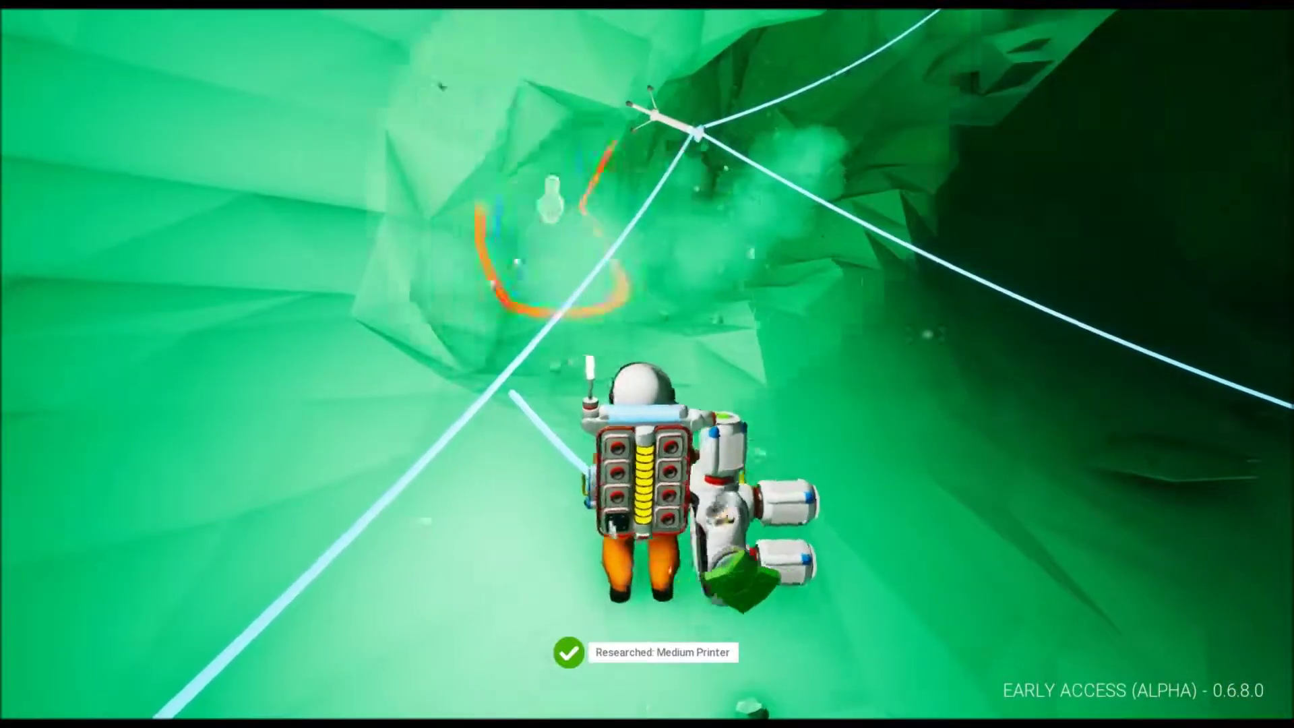
drag(395, 193, 546, 263)
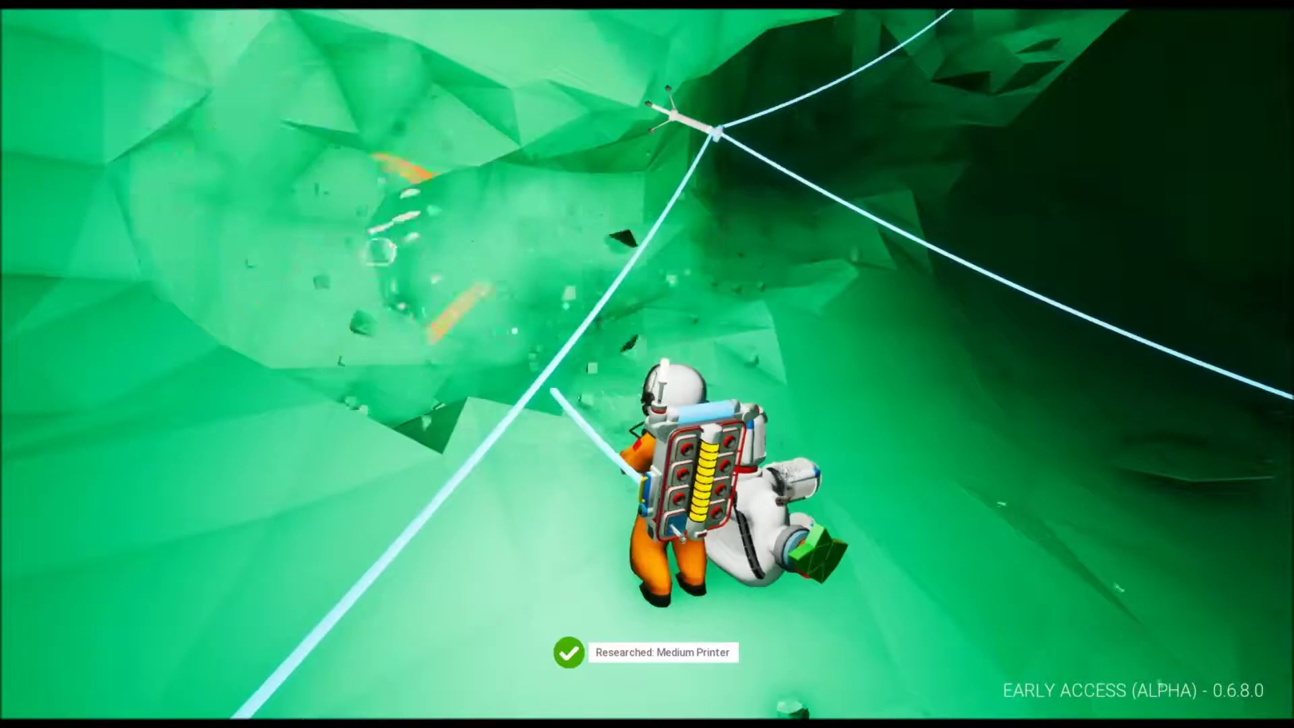
drag(460, 374, 556, 324)
key(w)
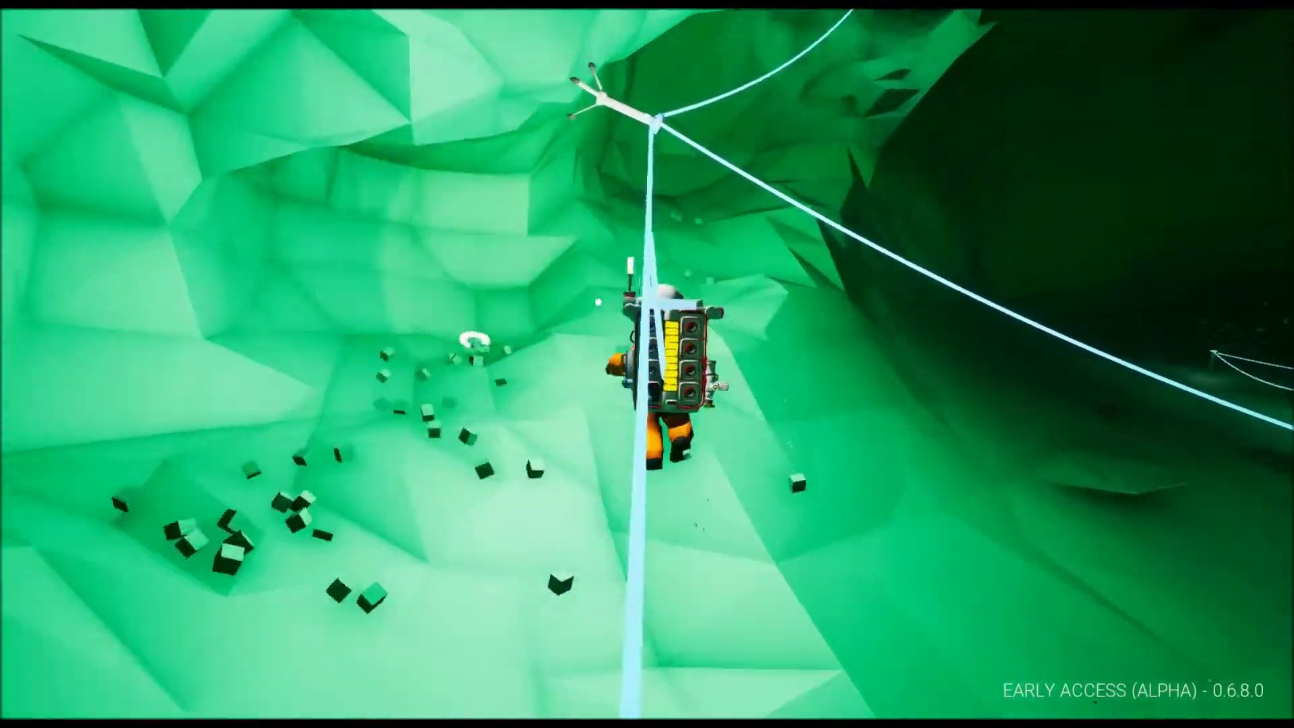
Run up the green tunnel past the tether post onto the base platform.
key(w)
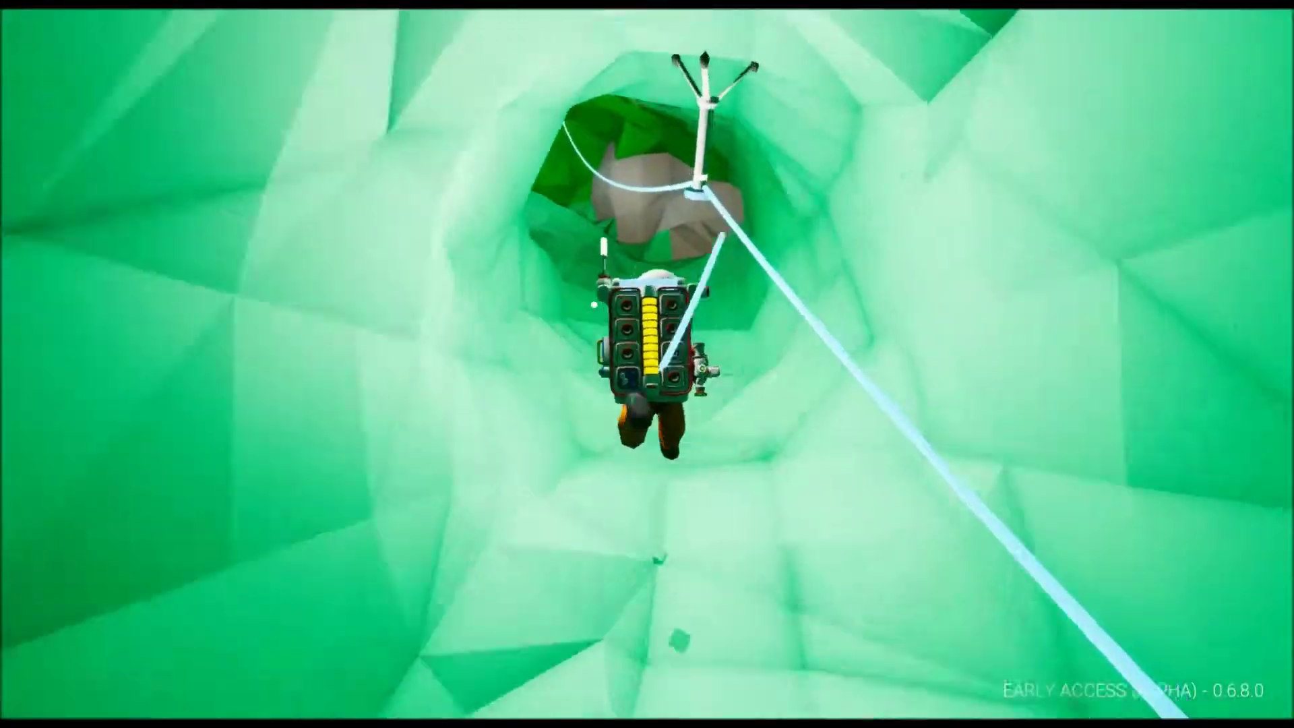
key(w)
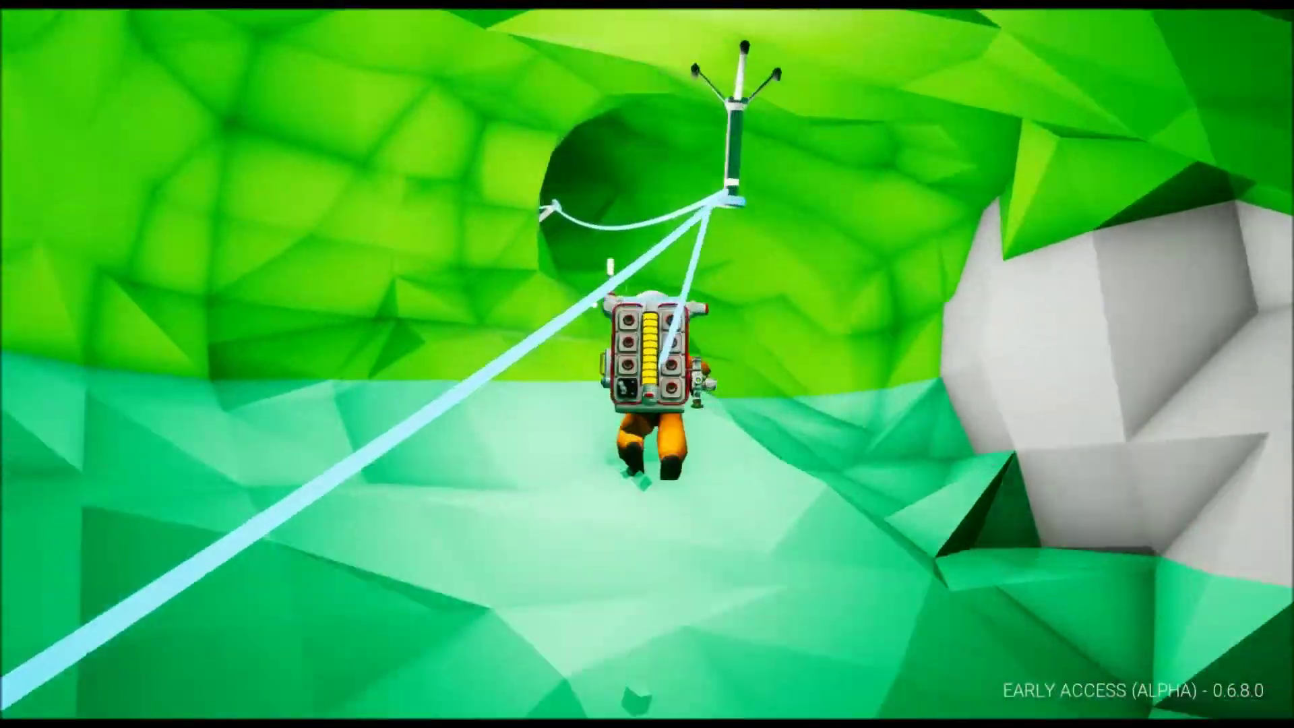
key(w)
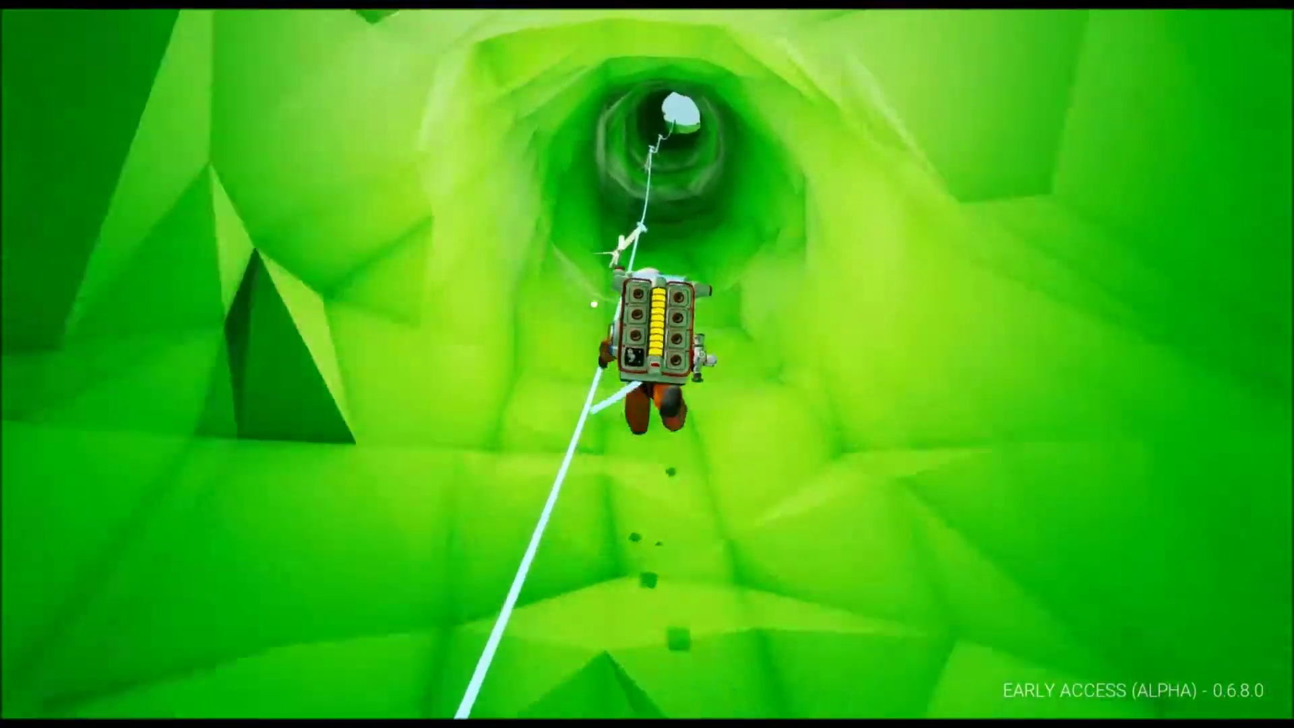
key(w)
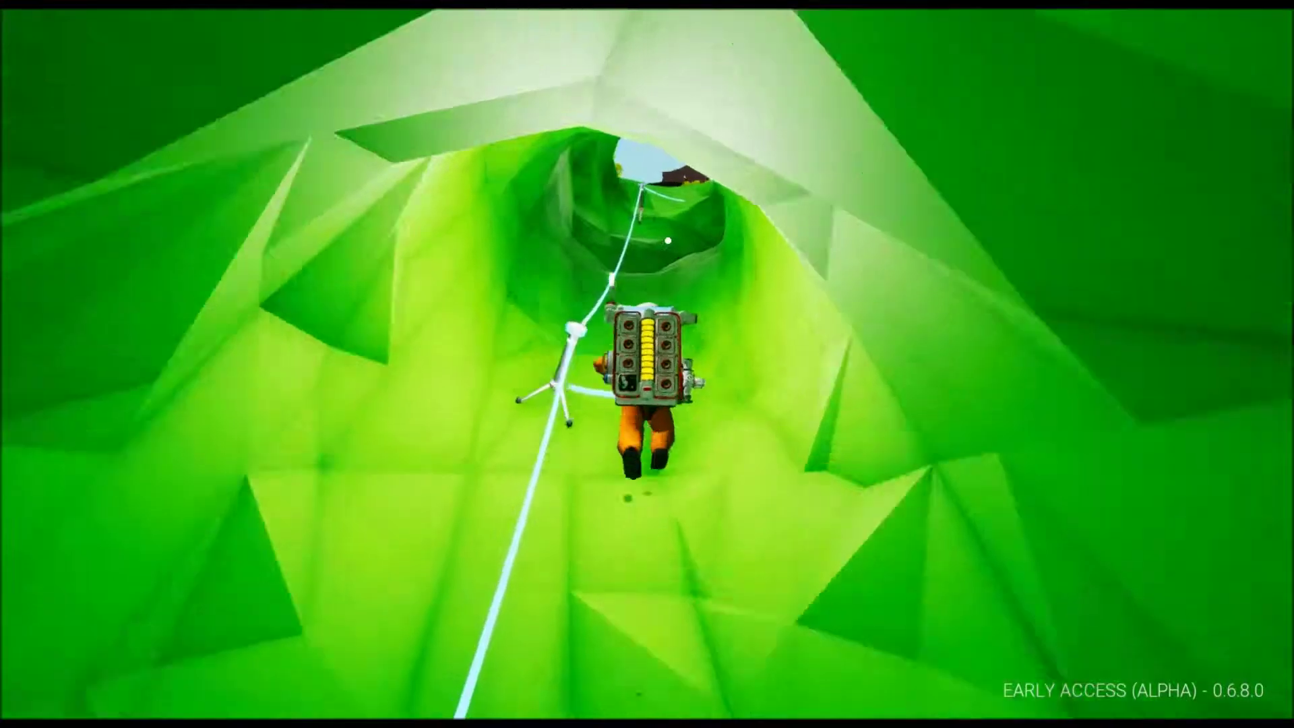
key(w)
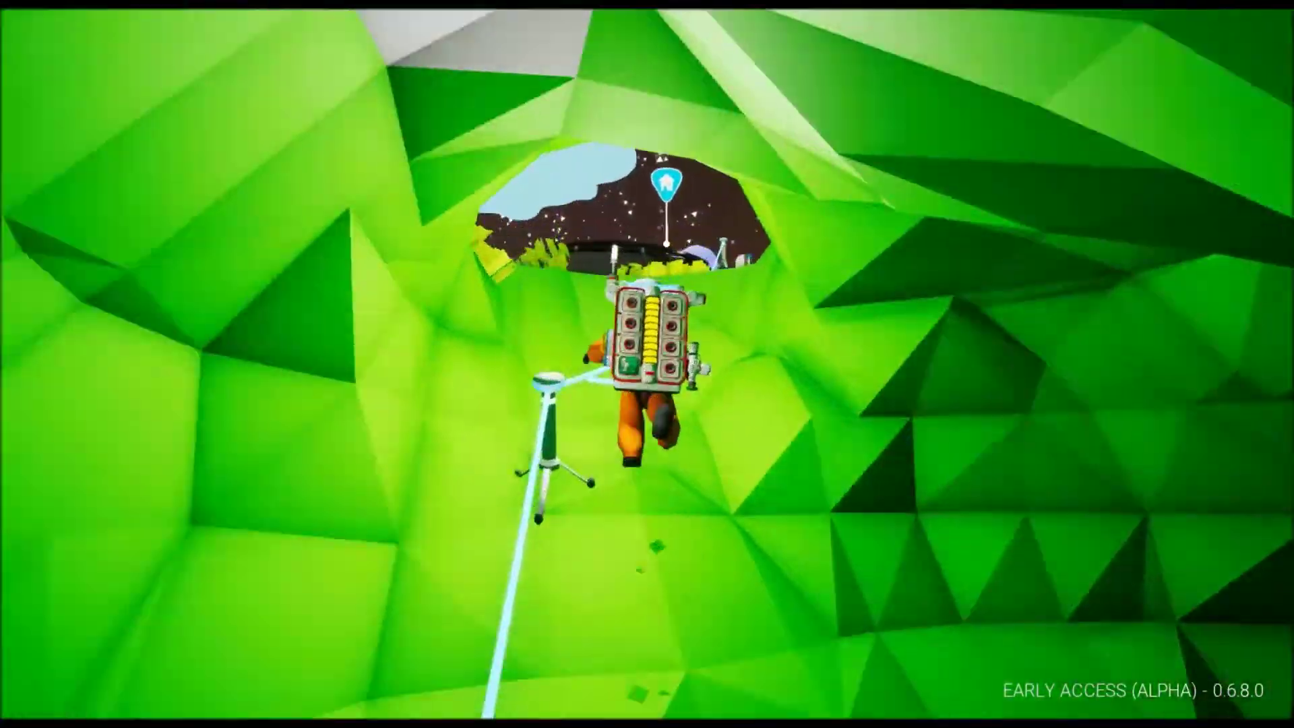
key(w)
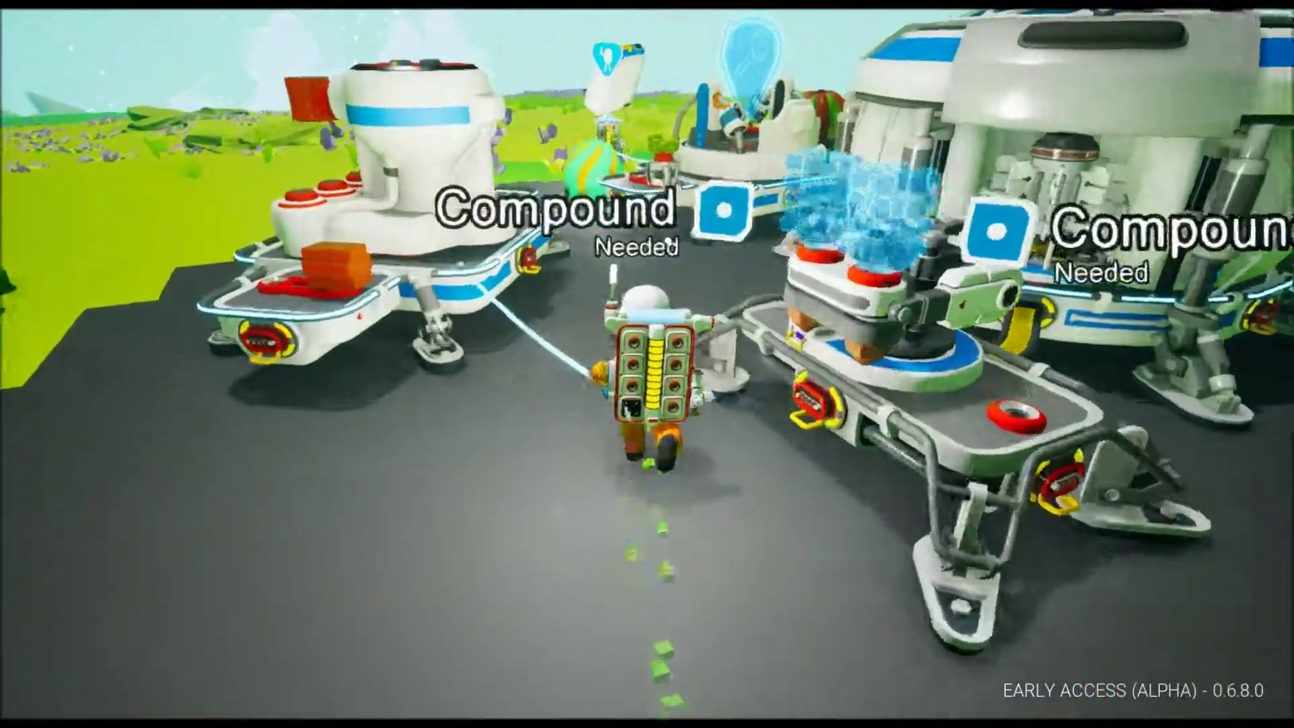
Read the Mineral Extractor panel at the fabricator (Compound 0/2), then head for the landing pad.
key(w)
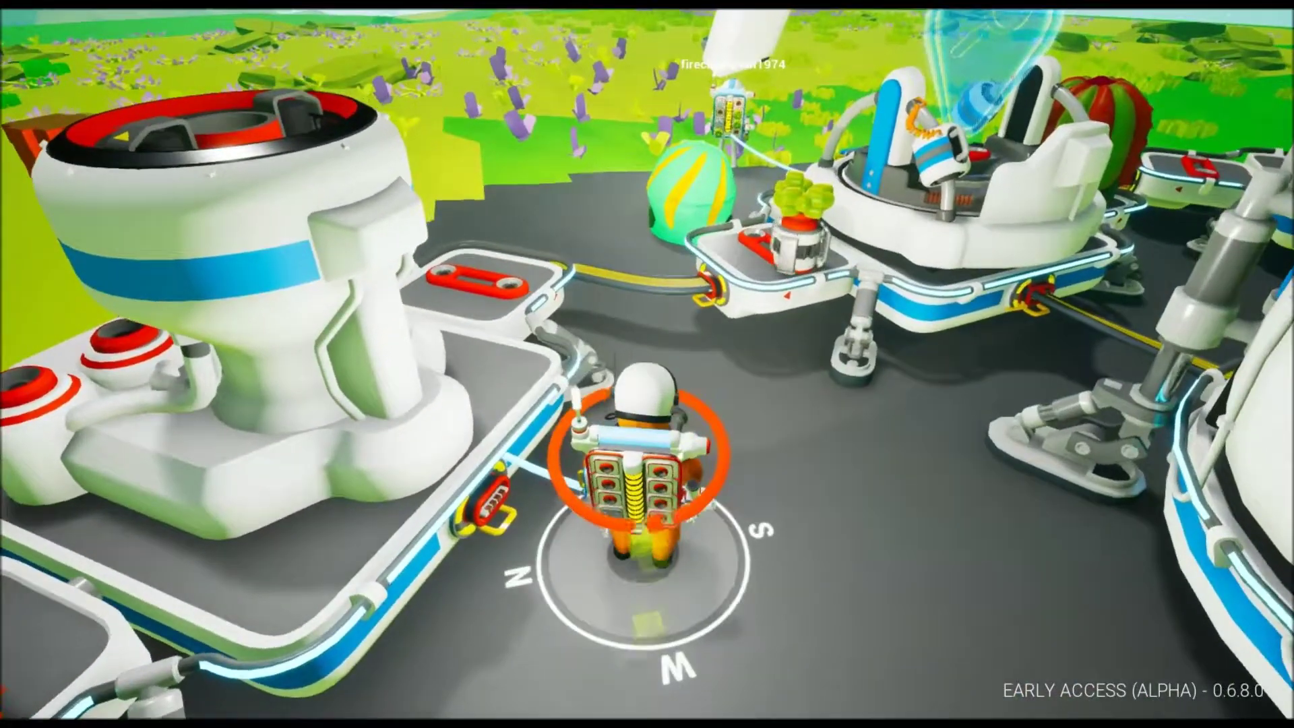
key(w)
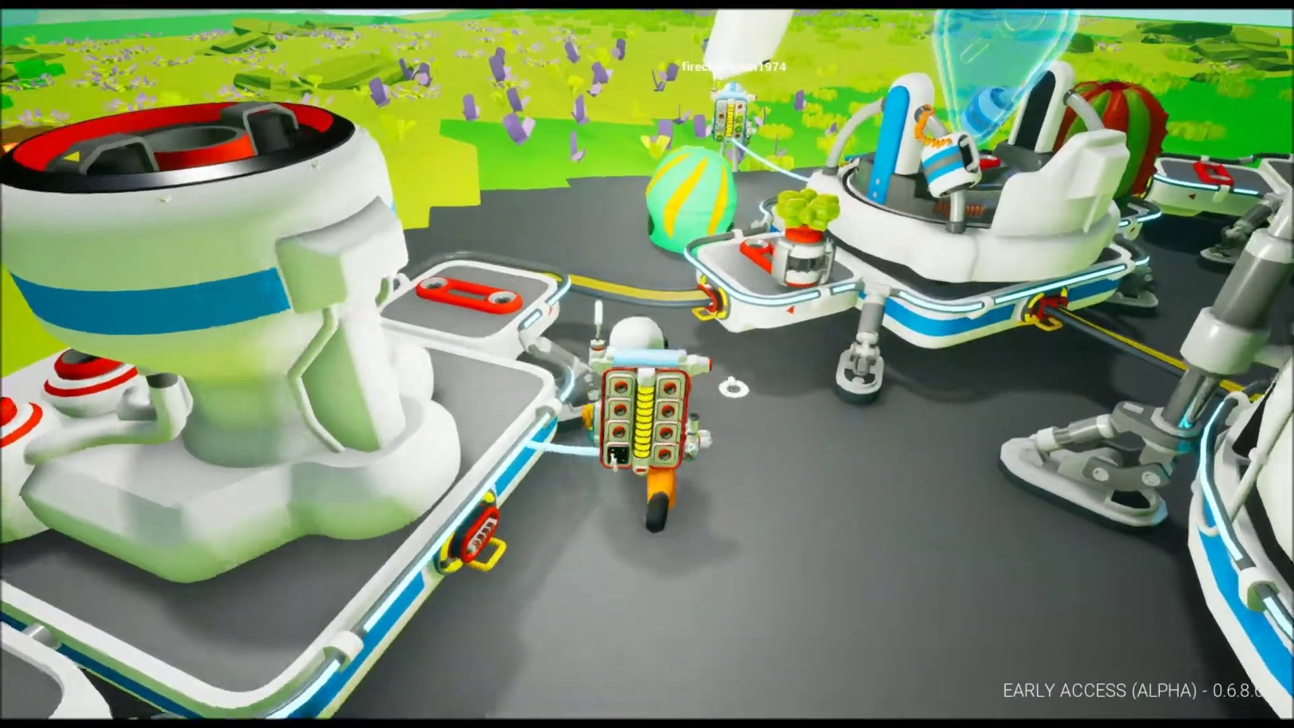
key(w)
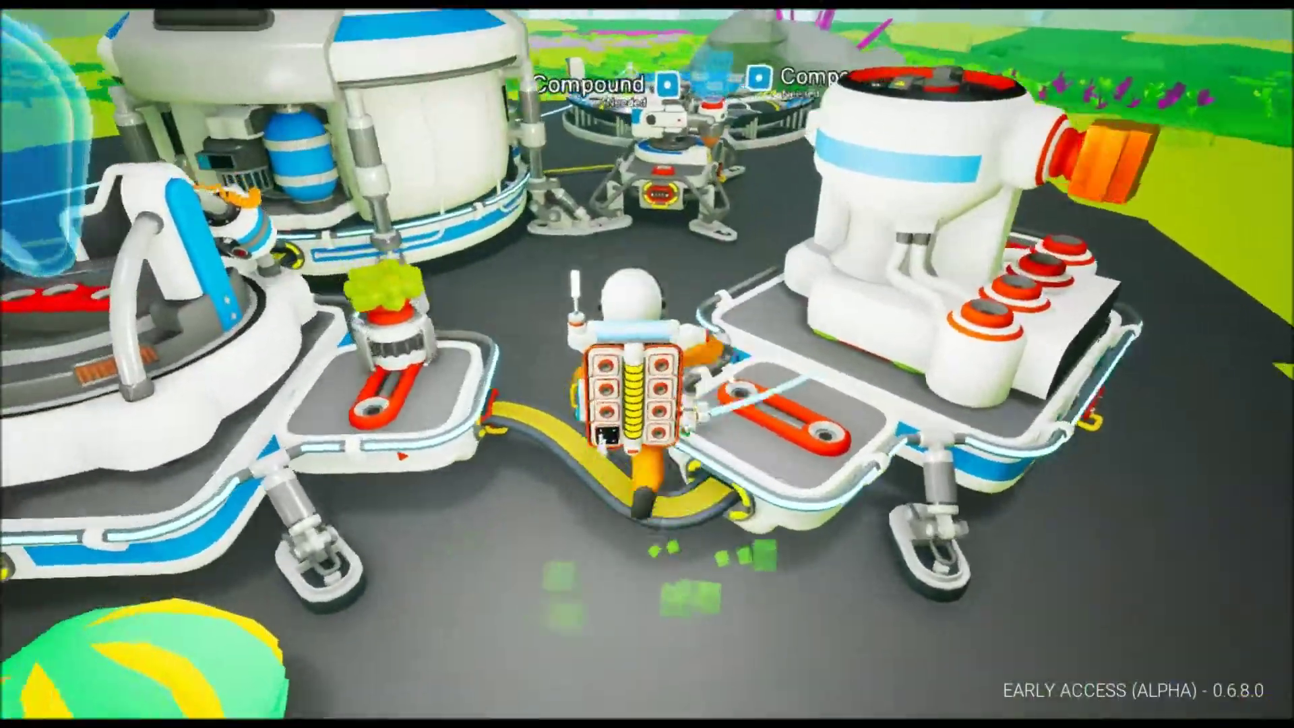
key(w)
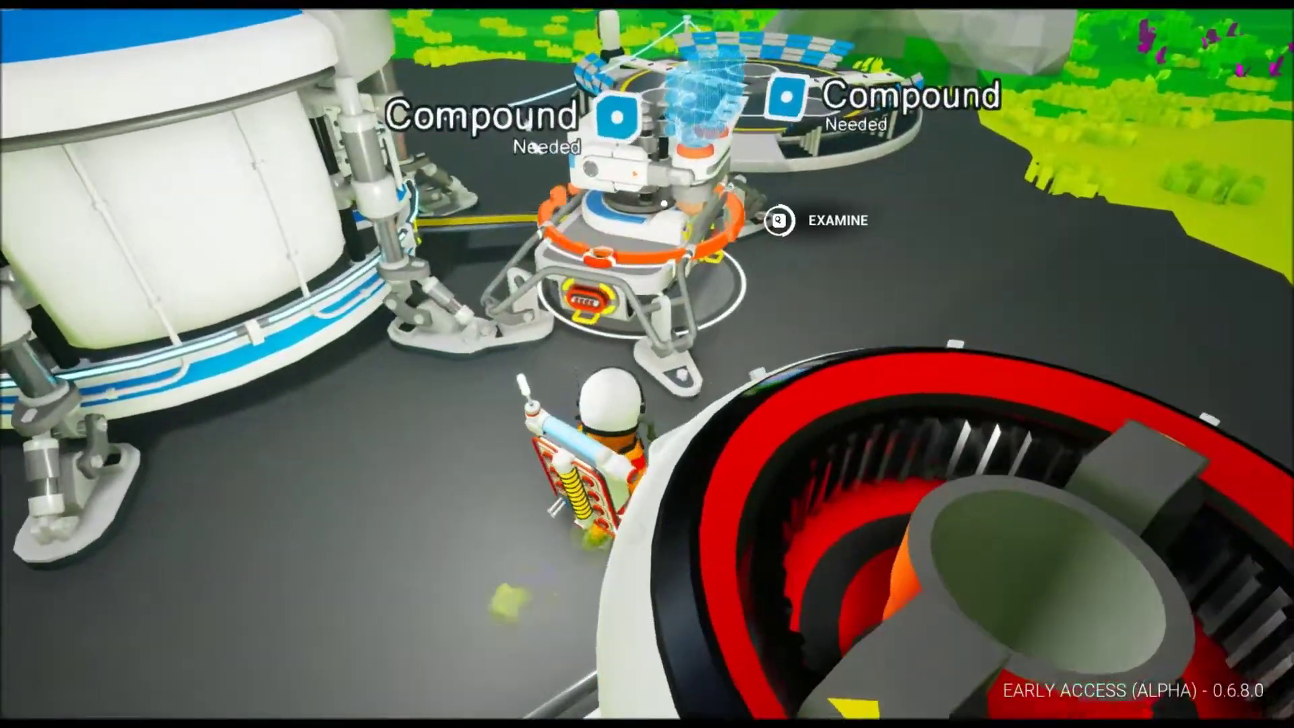
drag(648, 364, 505, 425)
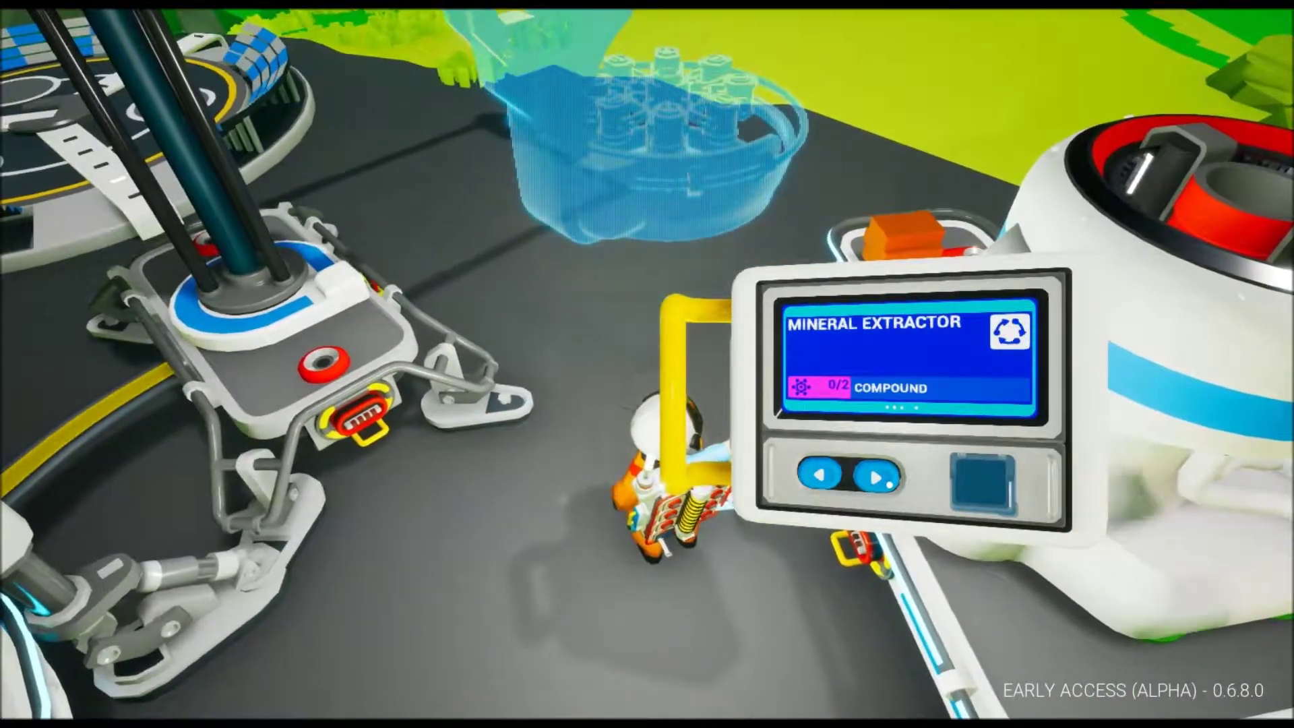
key(w)
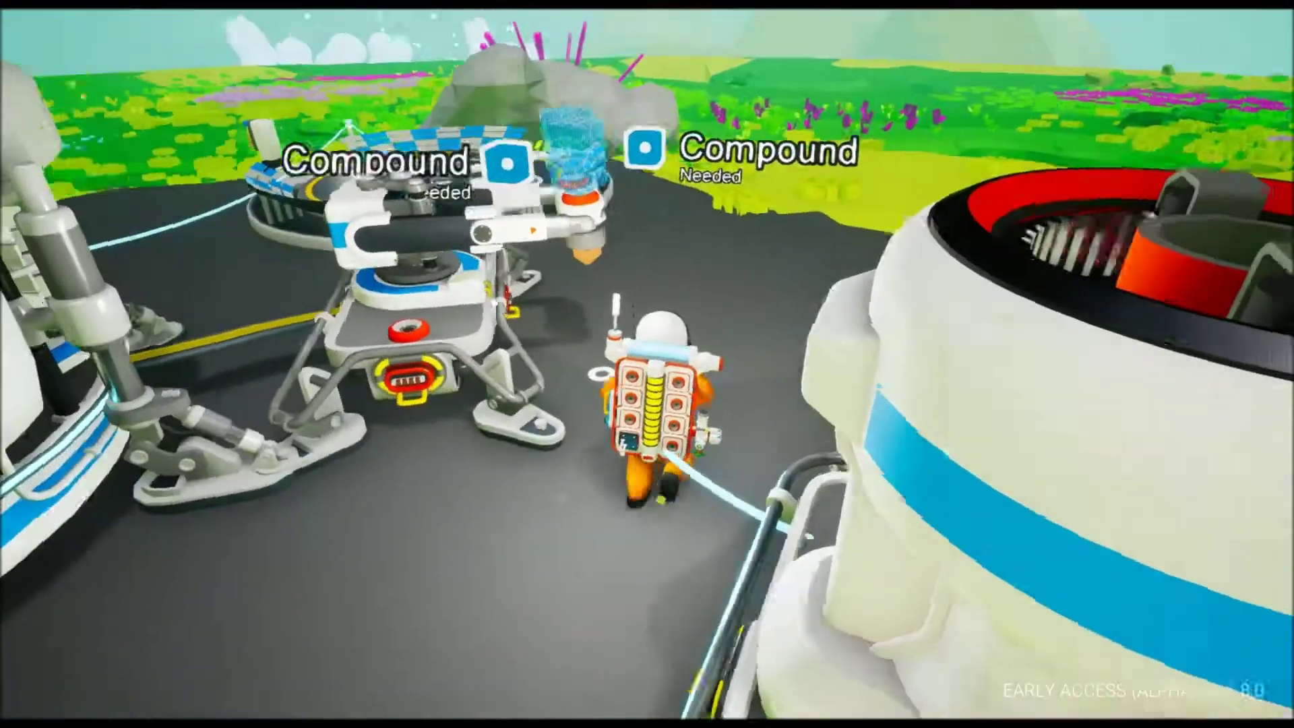
Run into the cave under the rock for the Compound, then return to base.
key(w)
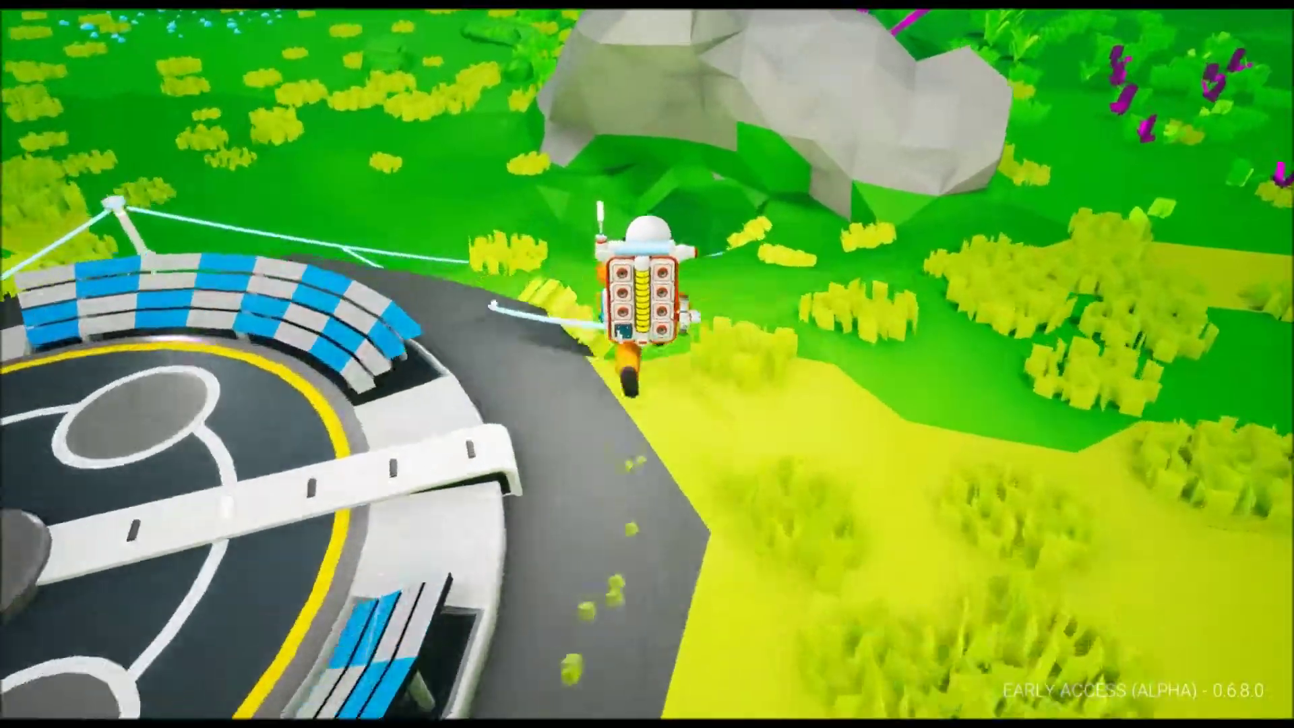
key(w)
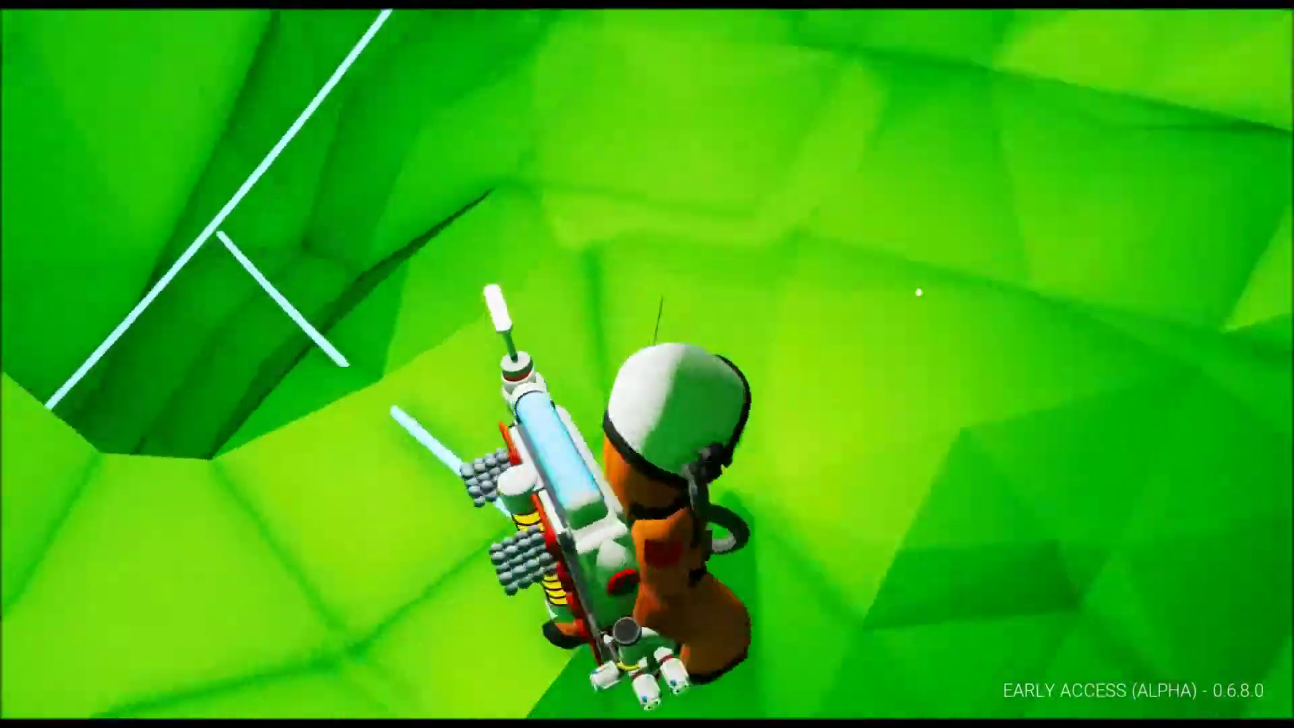
key(w)
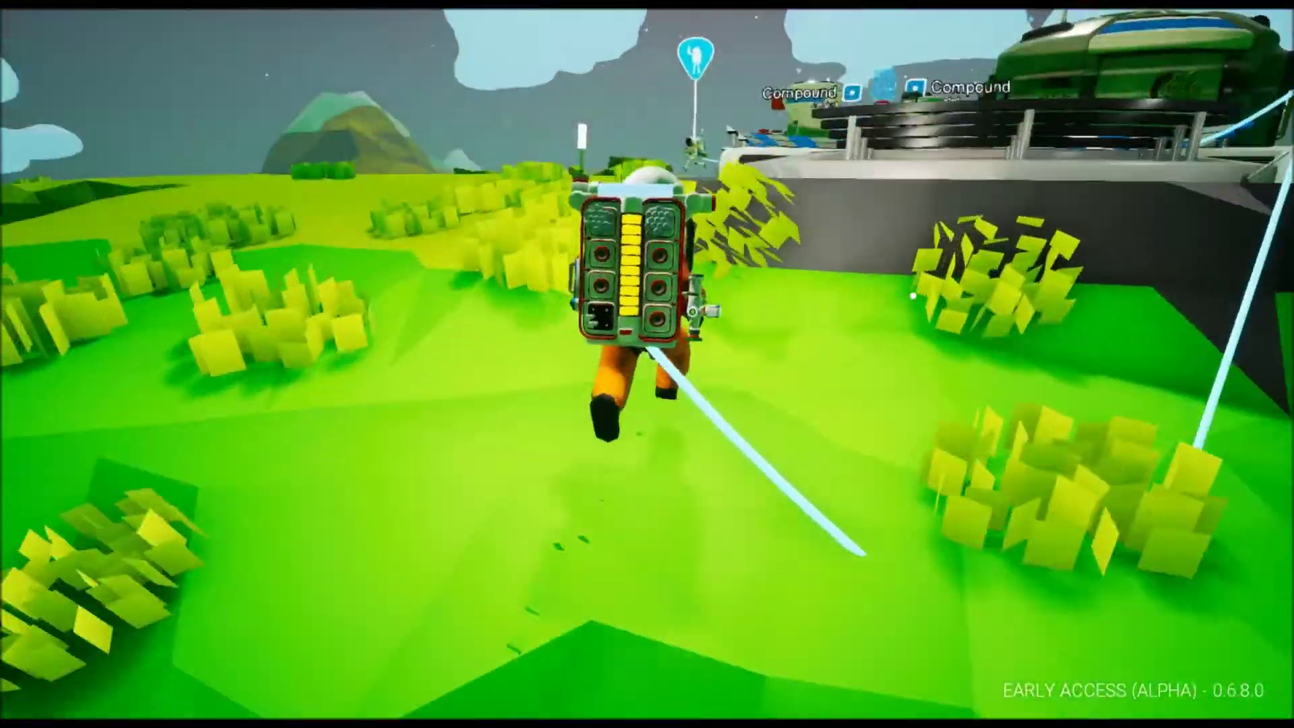
key(w)
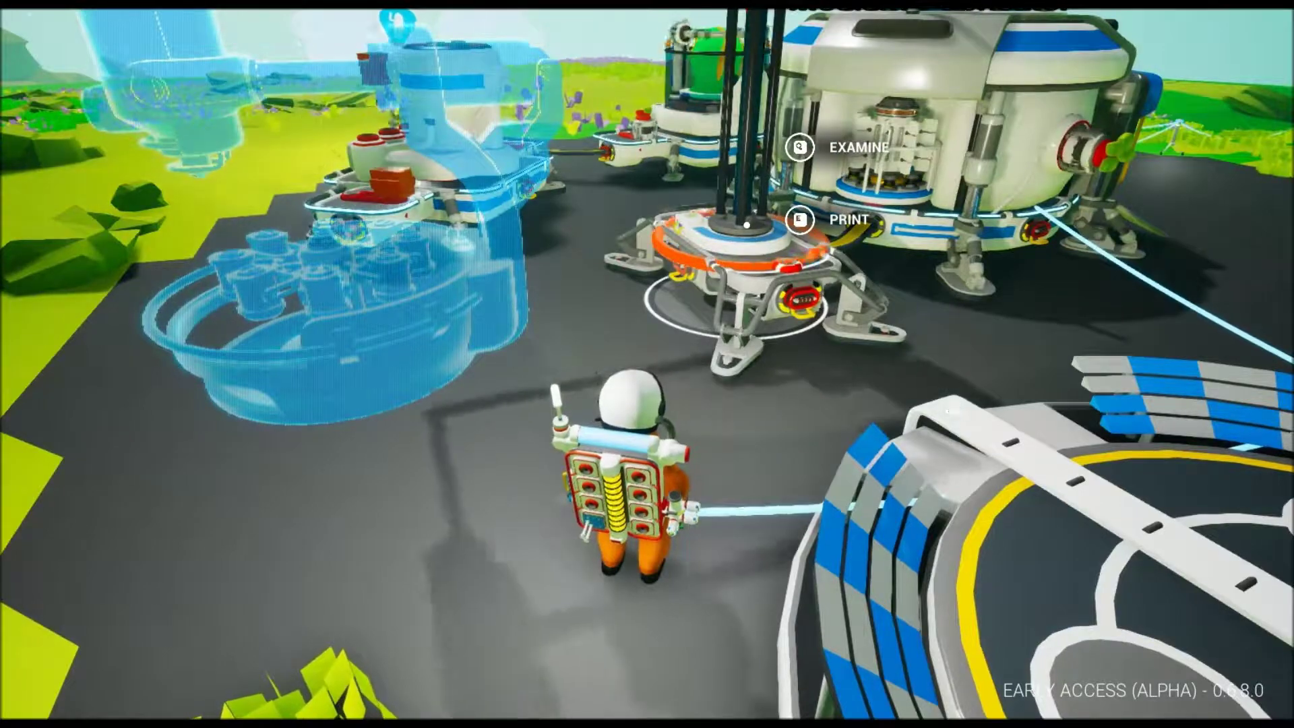
Load the Compound from the backpack, print the mineral extractor, and look around.
key(q)
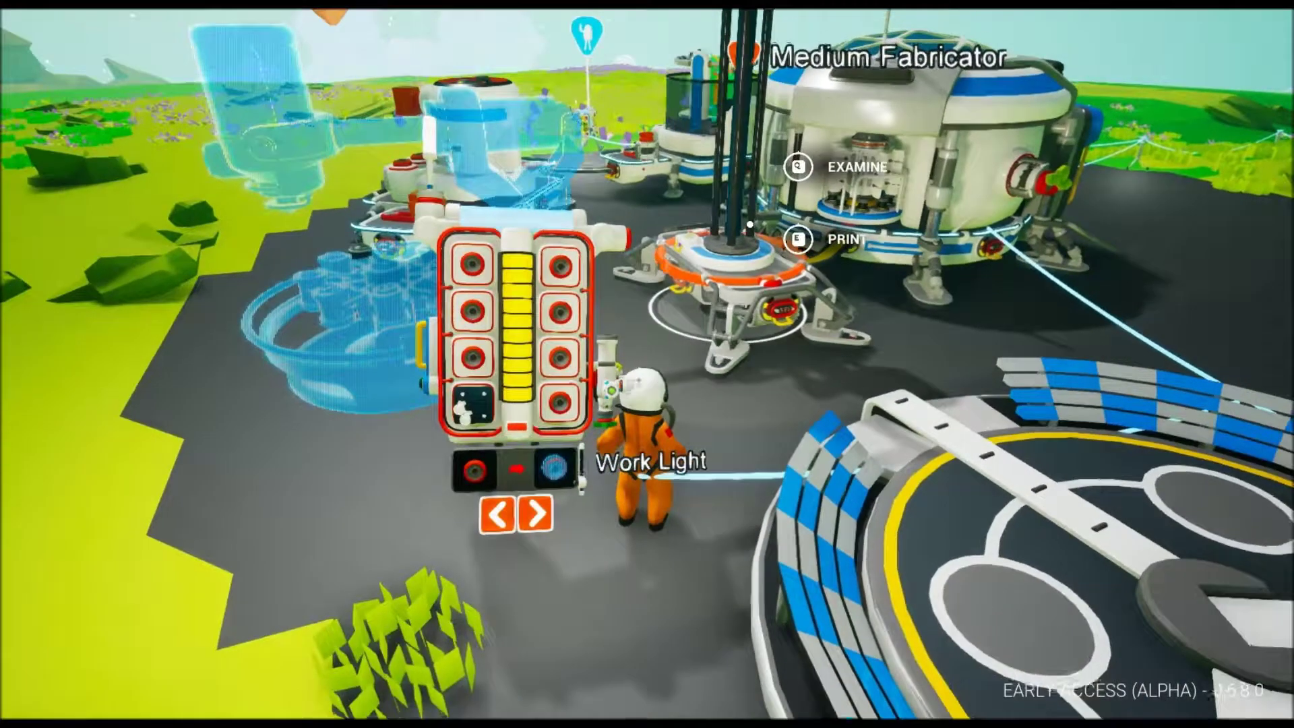
key(q)
key(e)
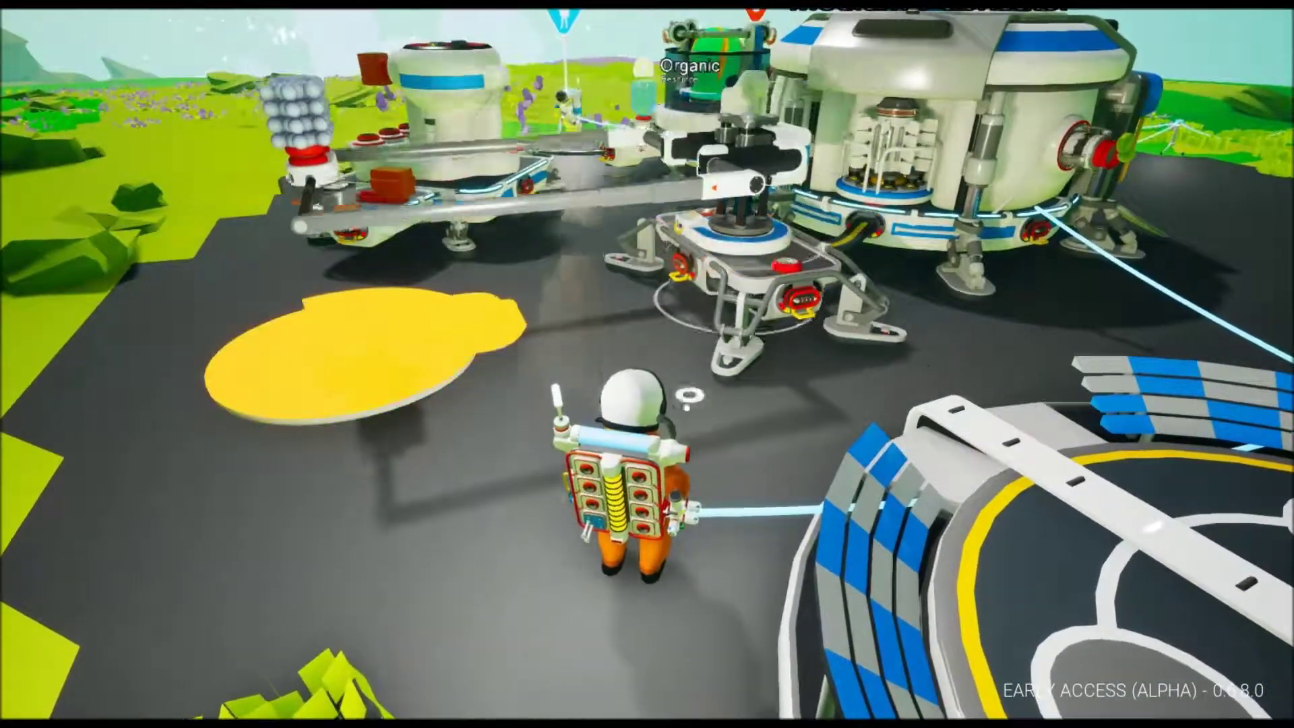
drag(647, 364, 707, 358)
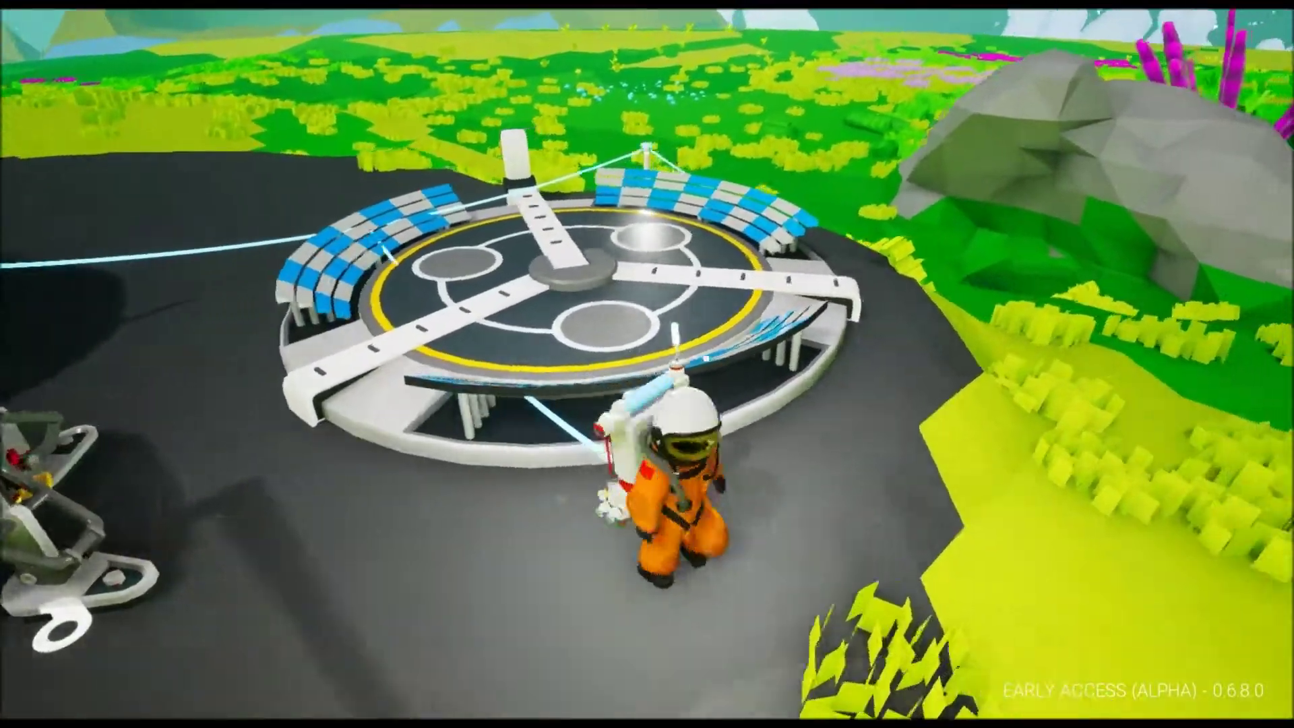
key(w)
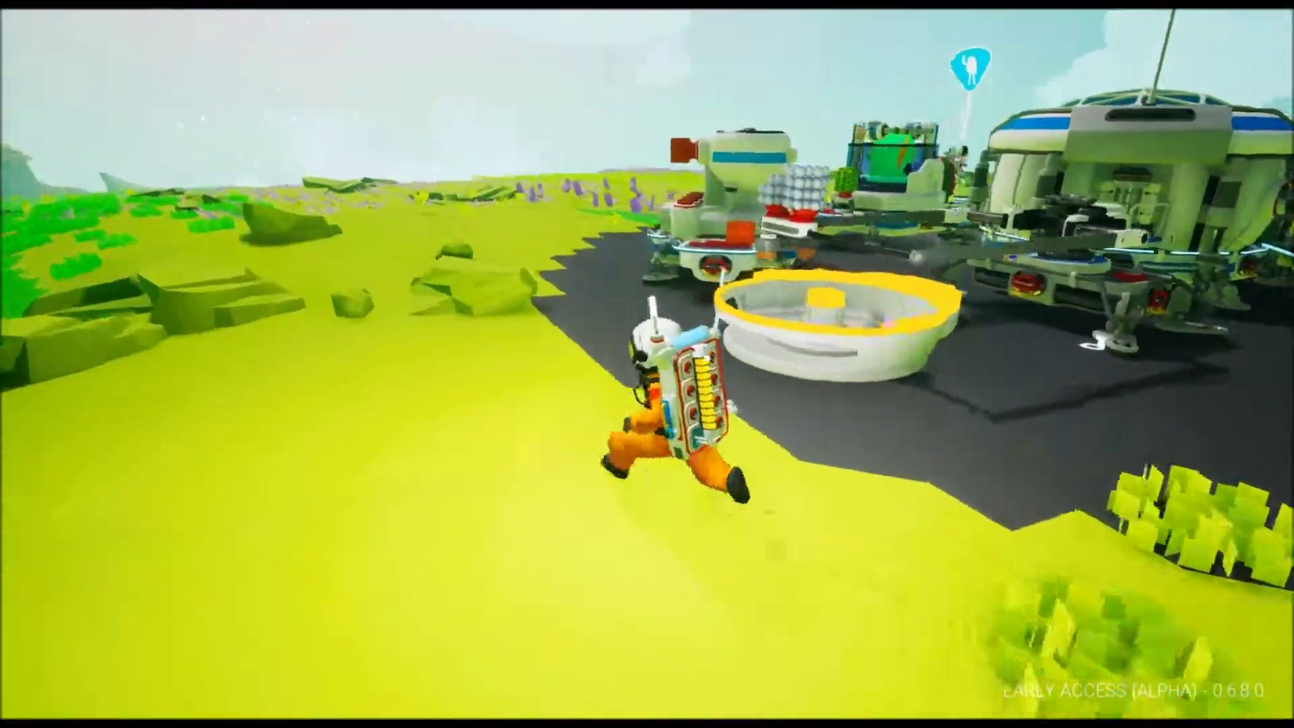
key(w)
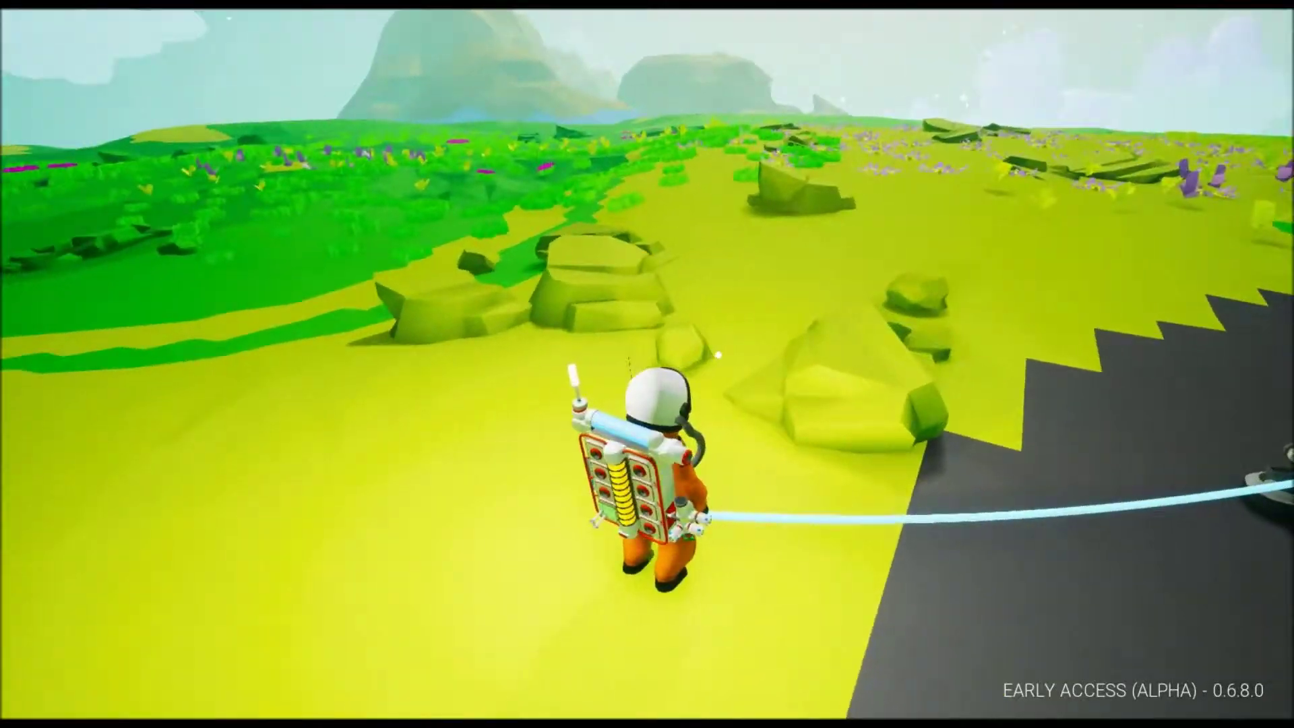
drag(718, 354, 706, 358)
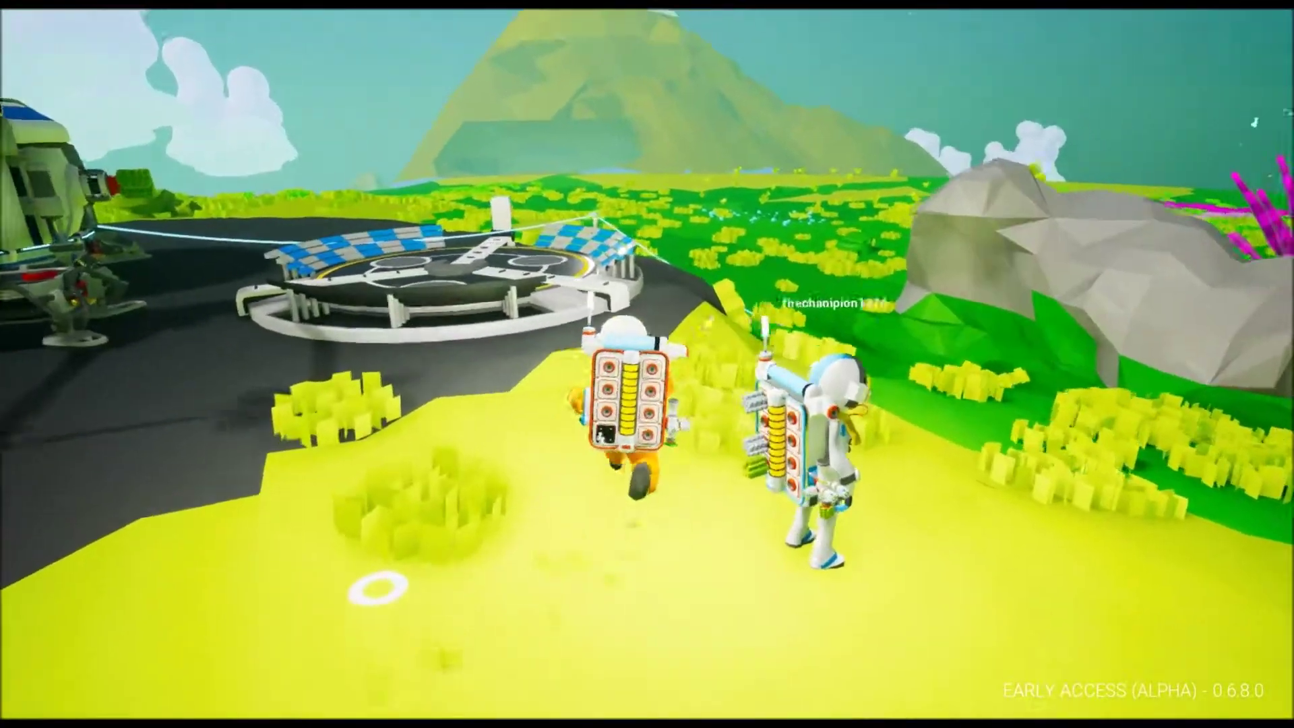
key(w)
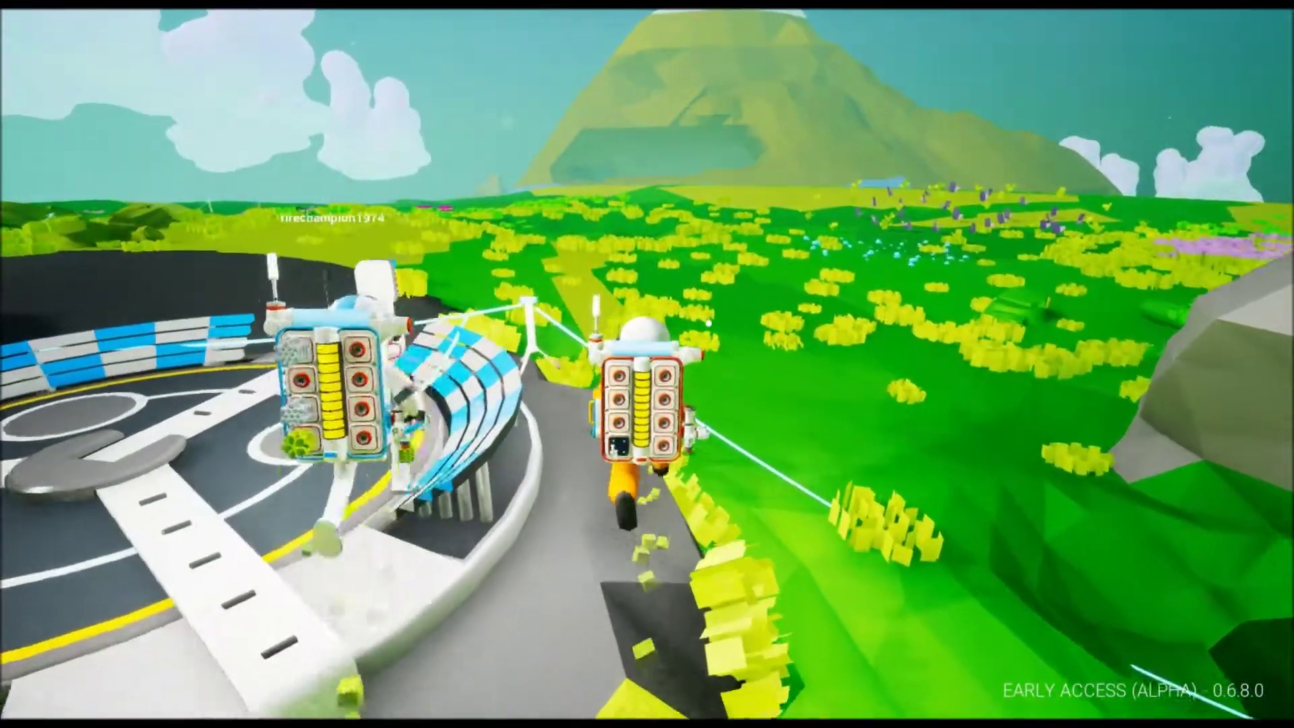
key(w)
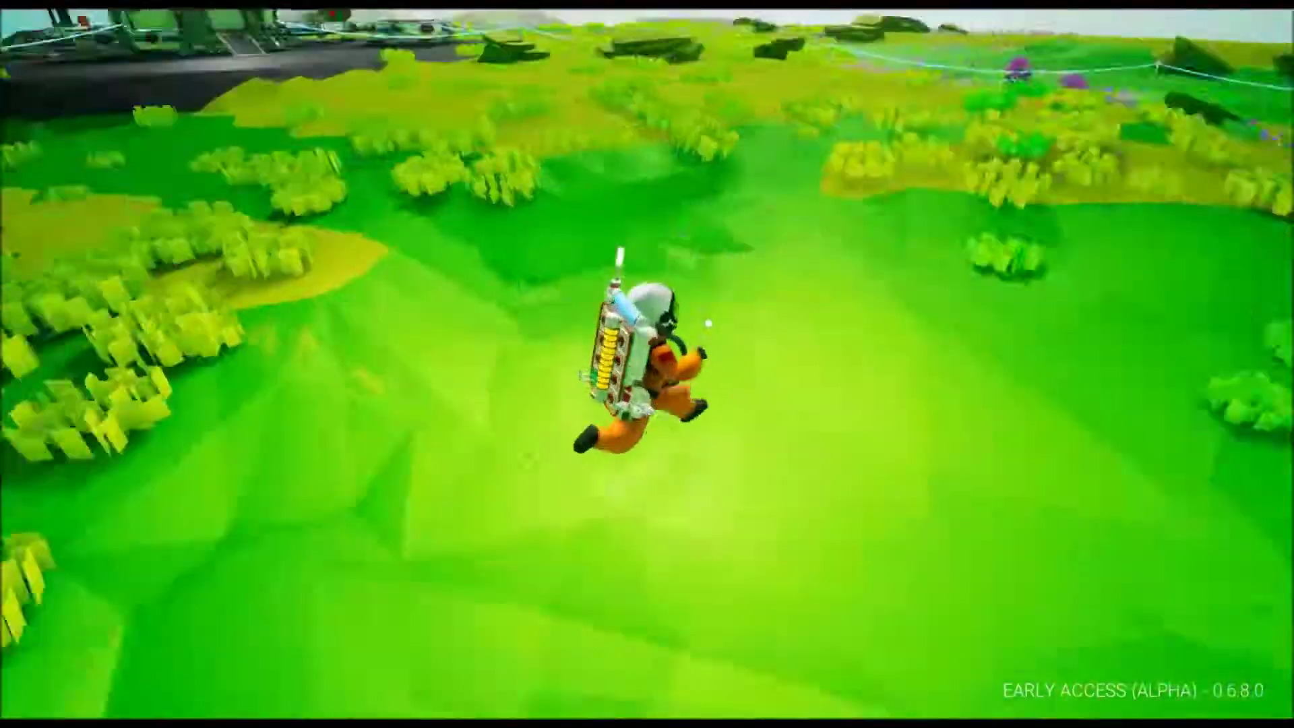
key(w)
key(w)
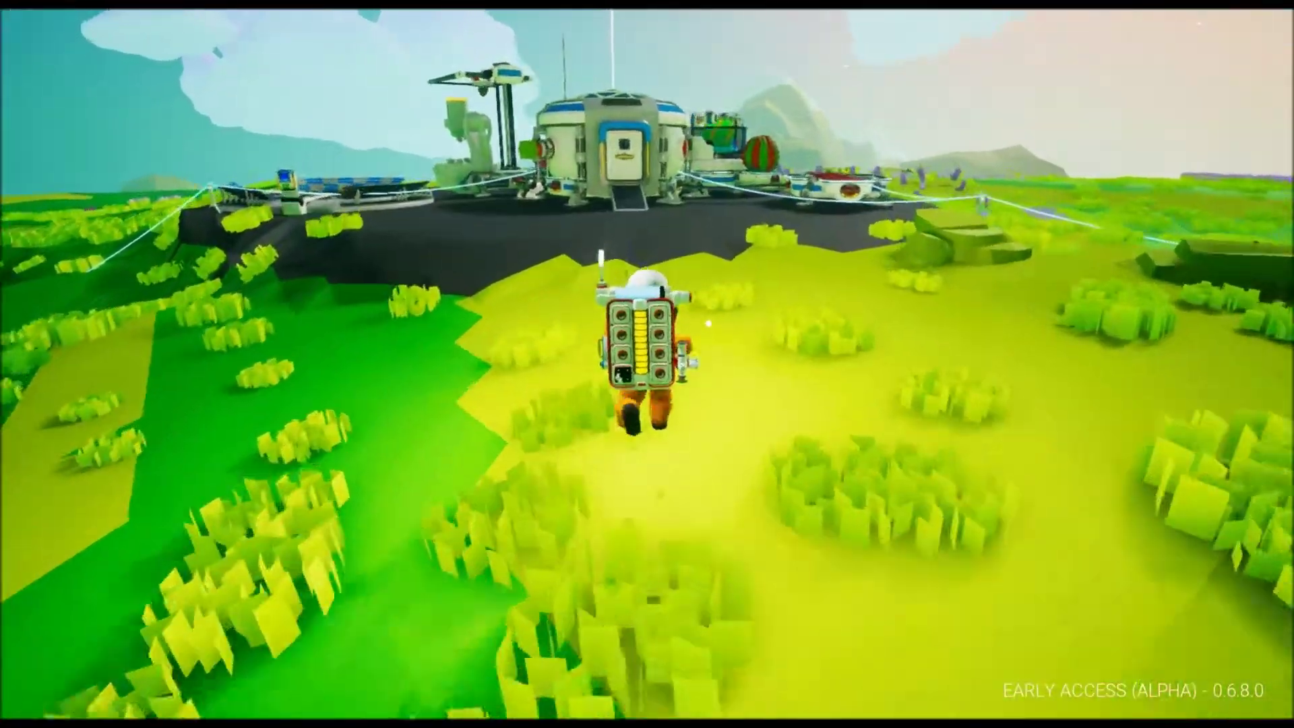
Run past the habitat to the research platform showing Compound Sample Needed.
key(w)
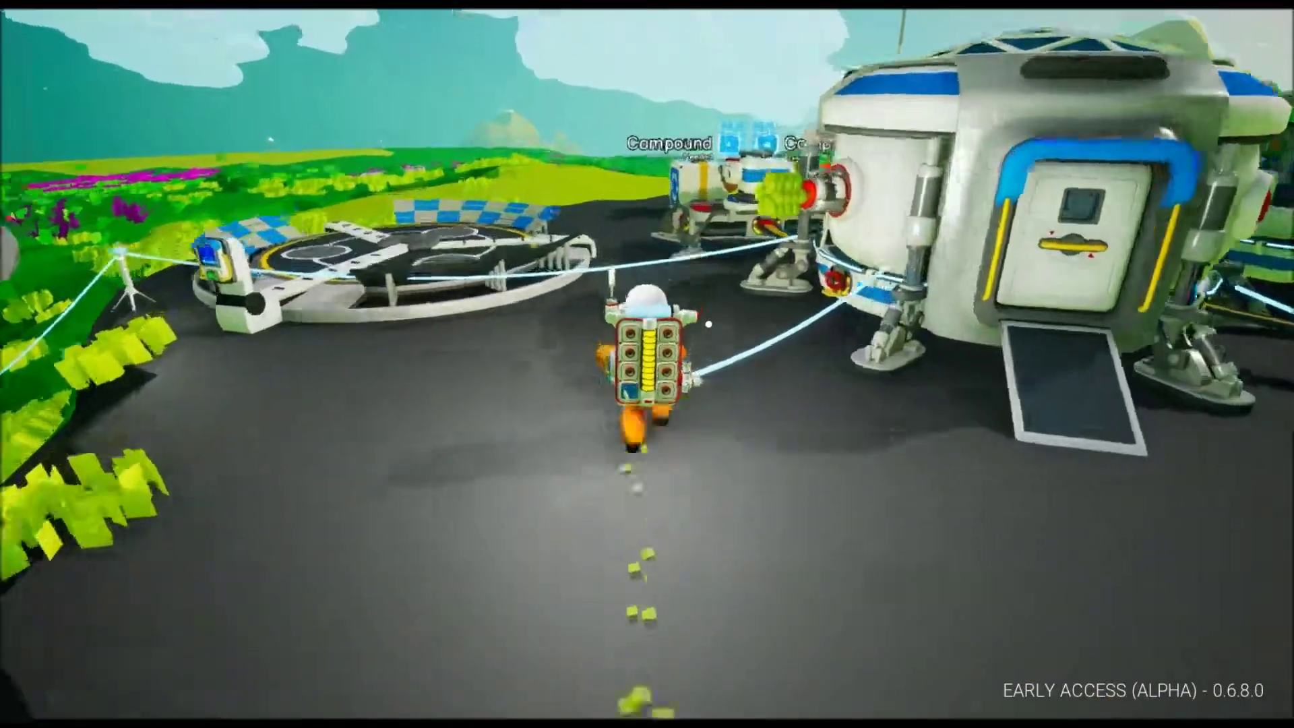
key(w)
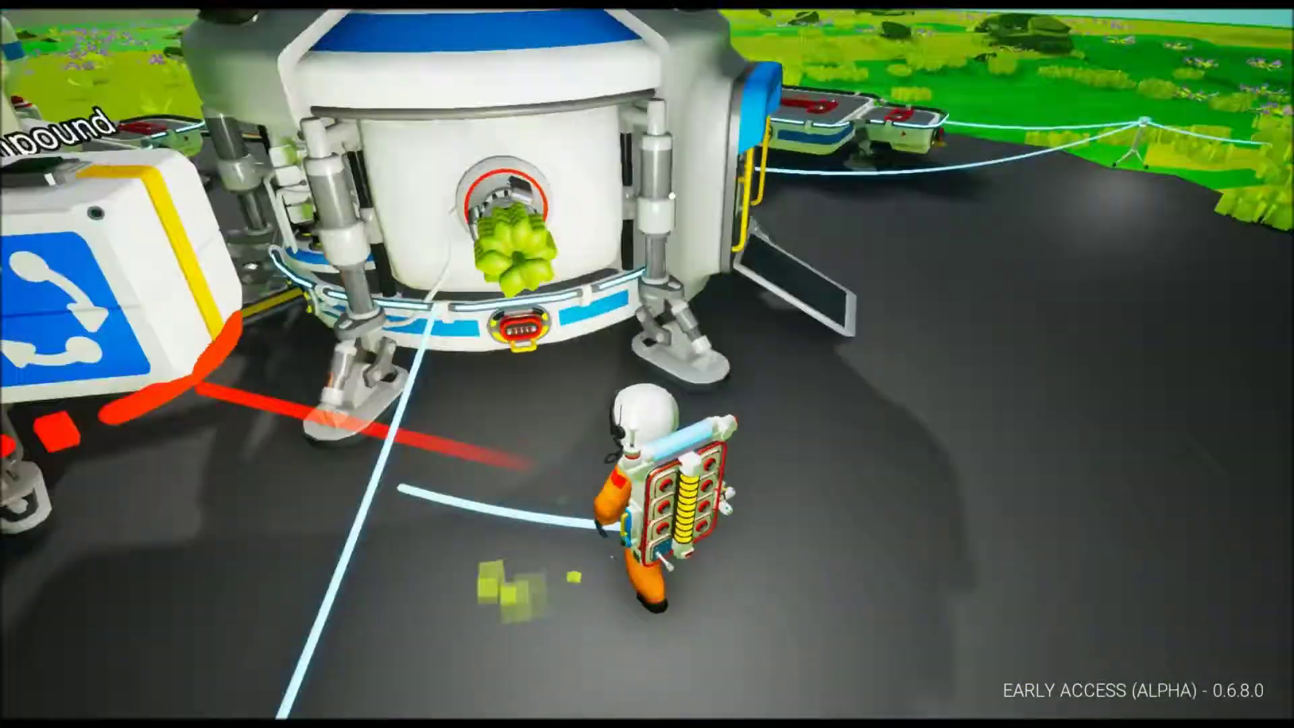
key(w)
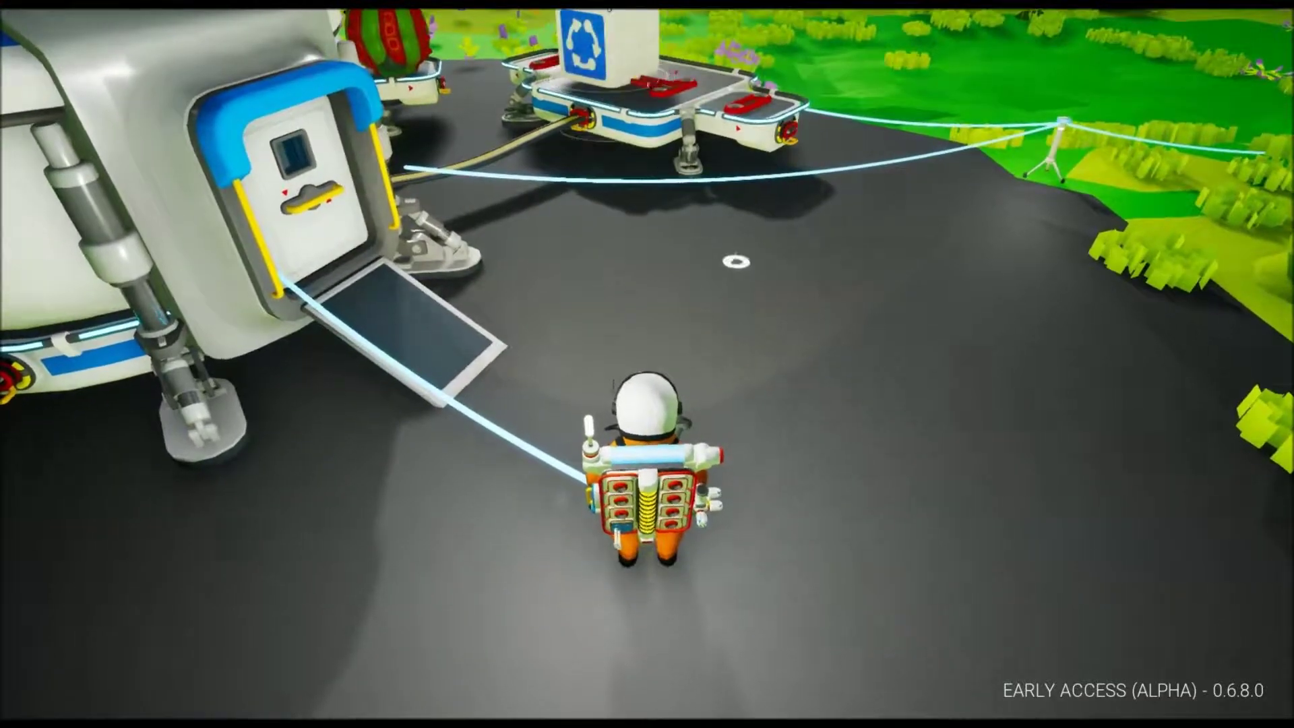
key(w)
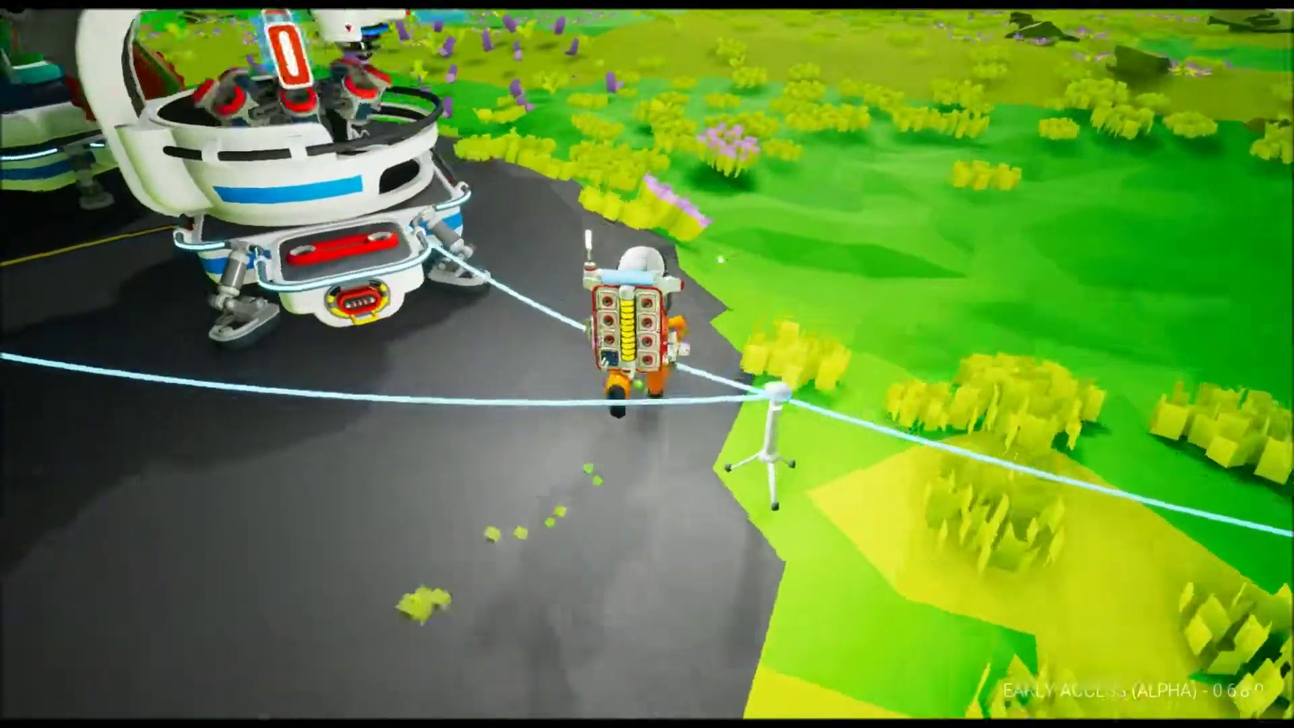
key(q)
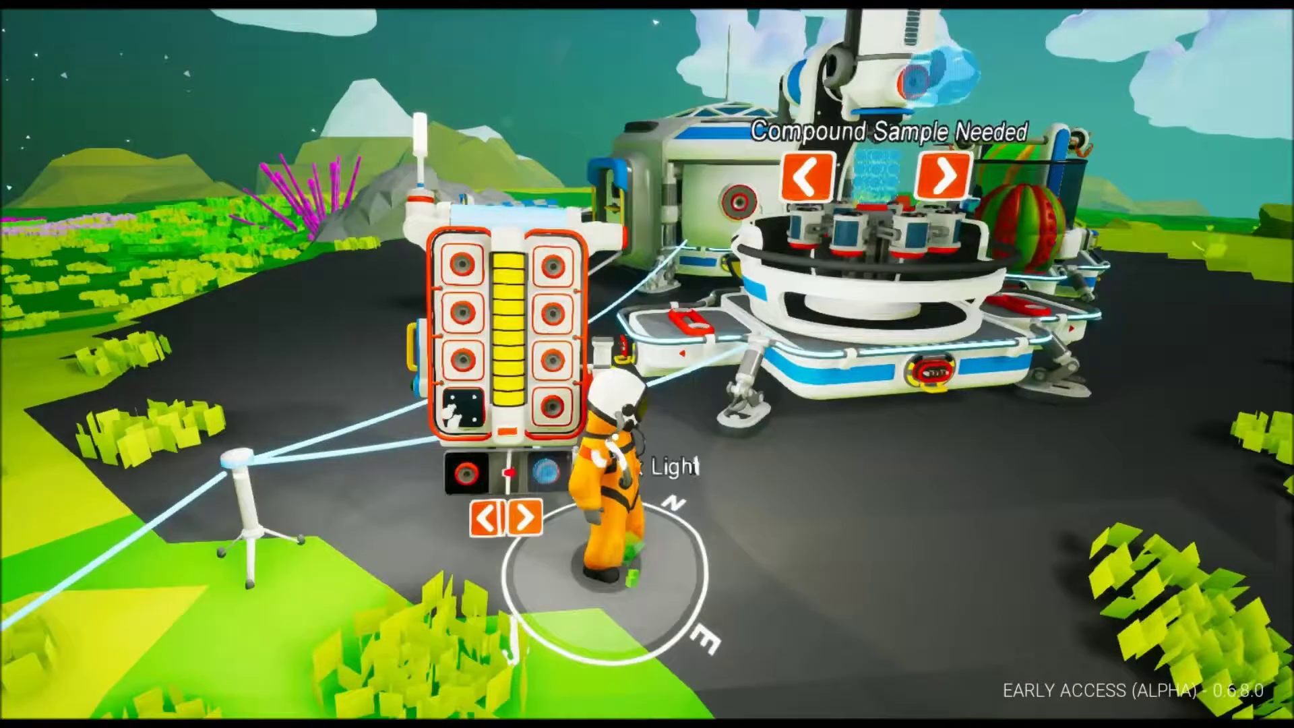